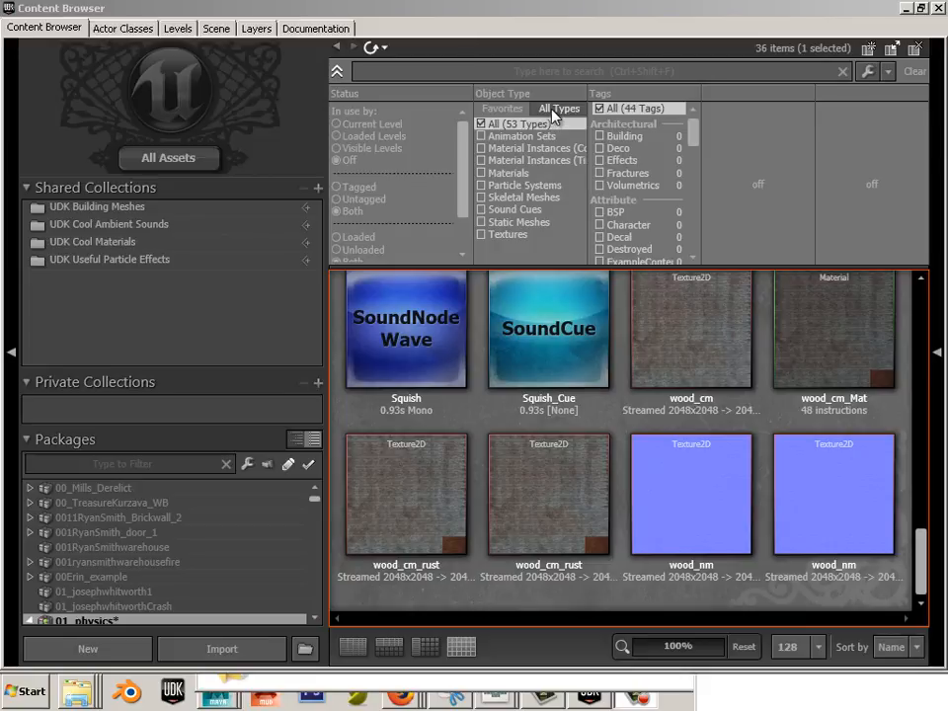
- Filter the assets to the Physical Materials object type and list those in the UDKGame folder
click(556, 109)
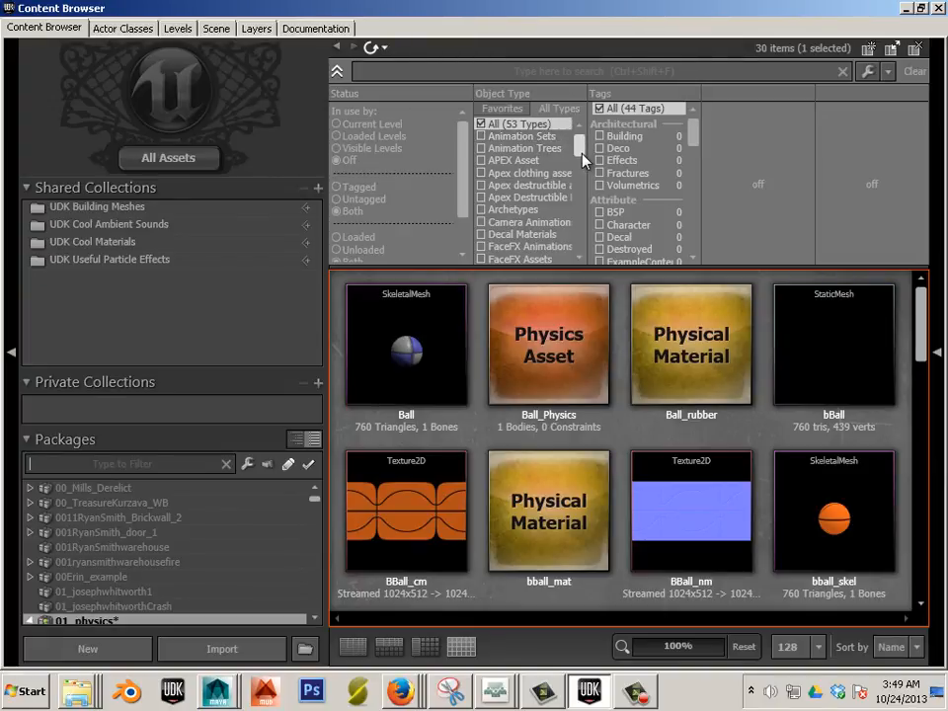
drag(583, 160, 583, 197)
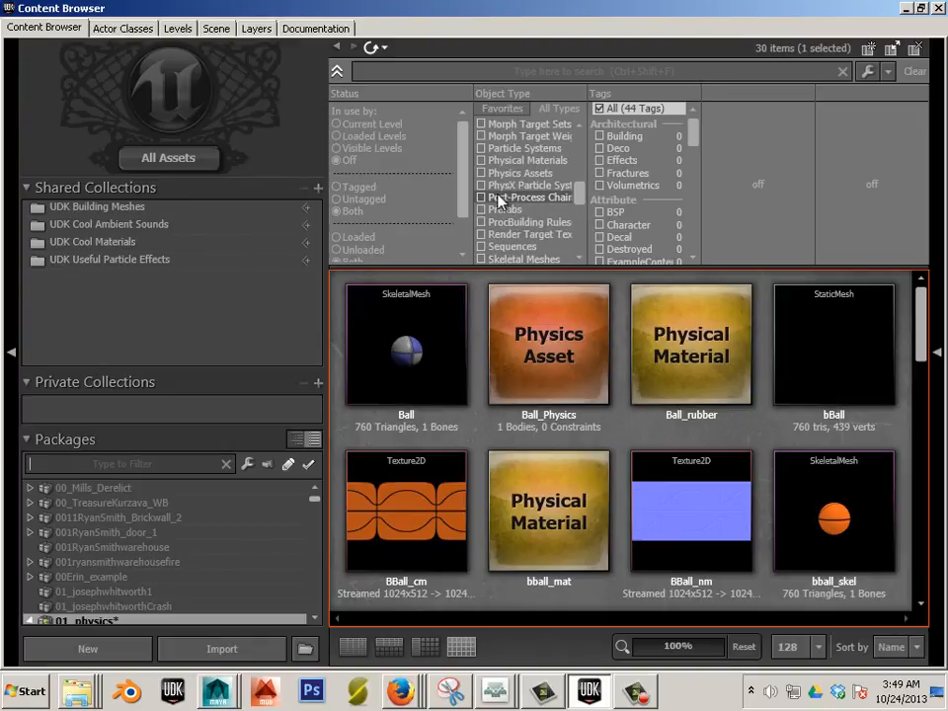
click(481, 160)
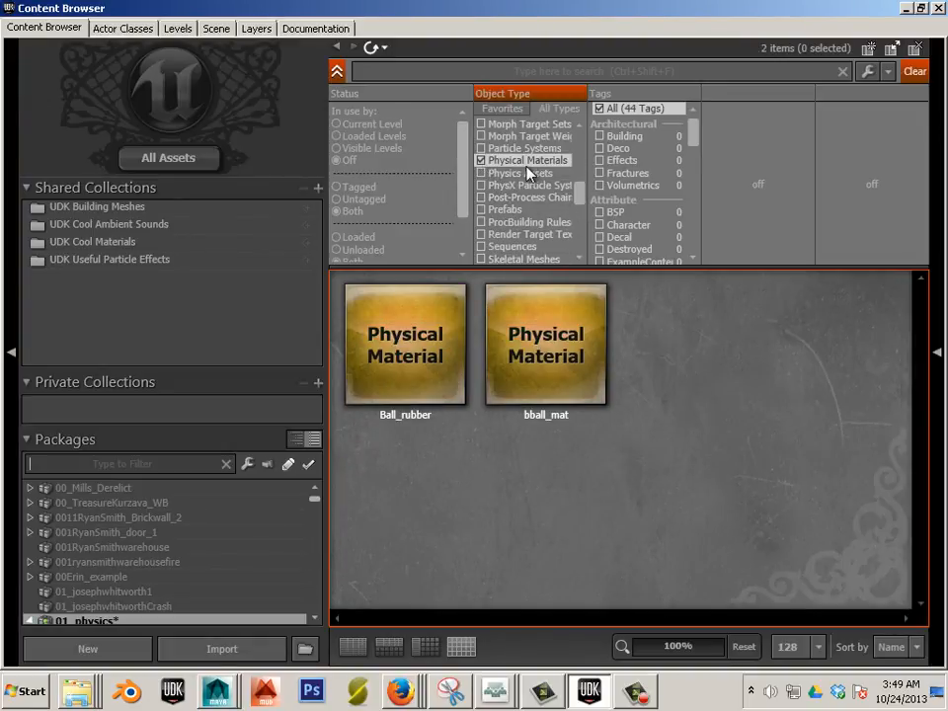
click(296, 440)
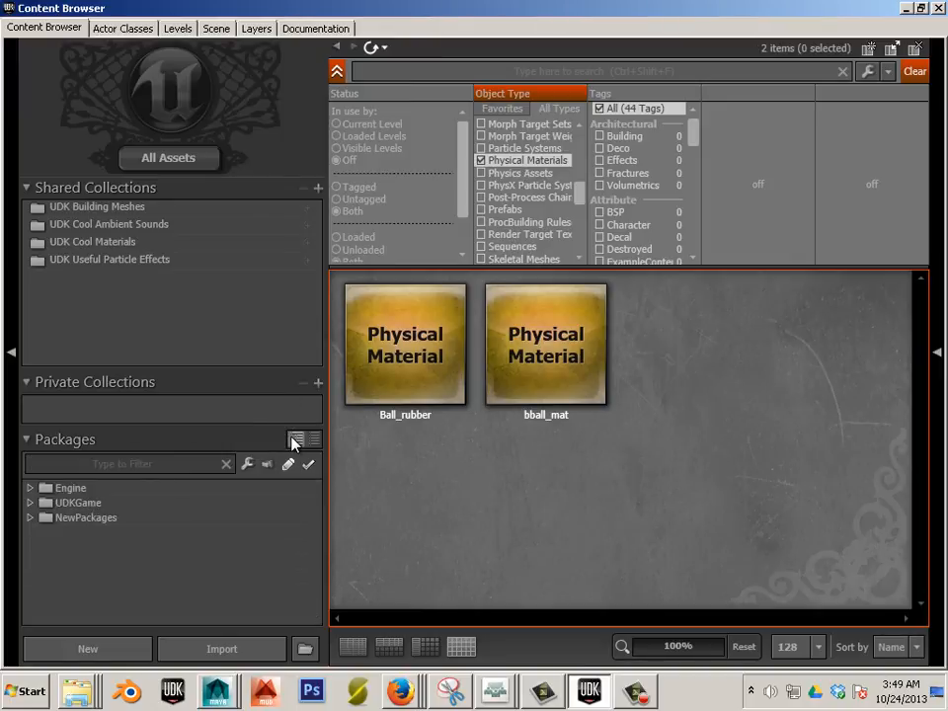
click(71, 504)
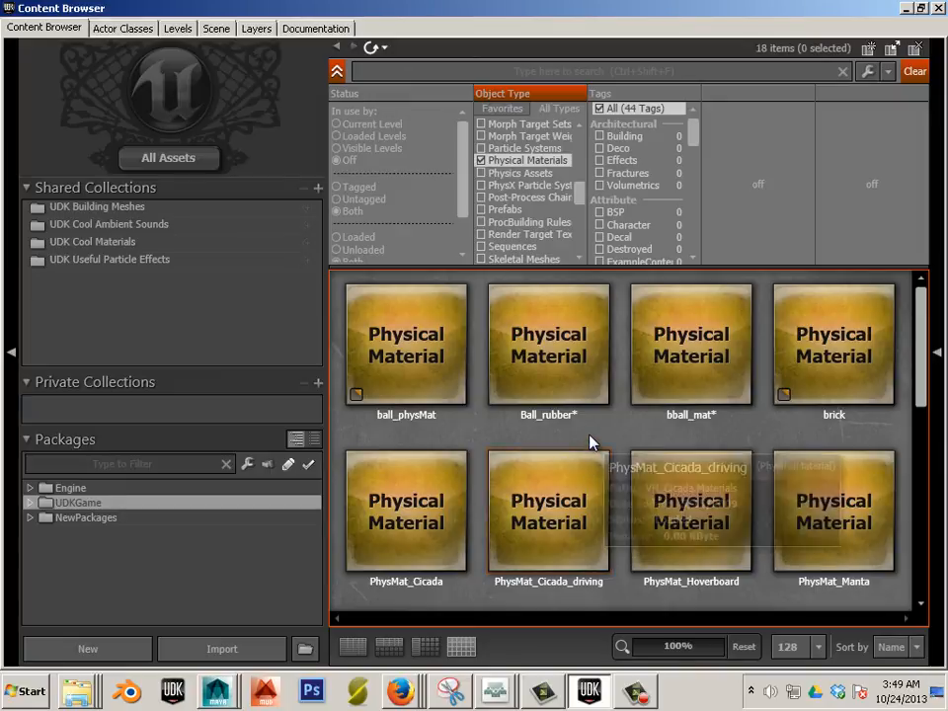
- Find the PM_Wood physical material among the UDKGame results and open its properties
scroll(591, 435, down, 1)
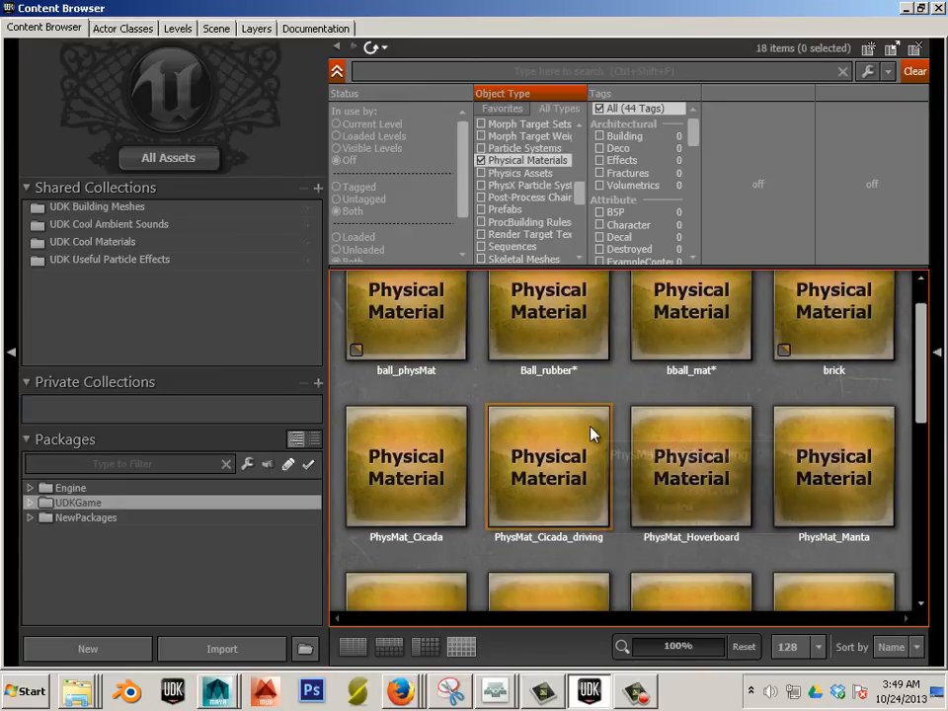
scroll(590, 435, down, 1)
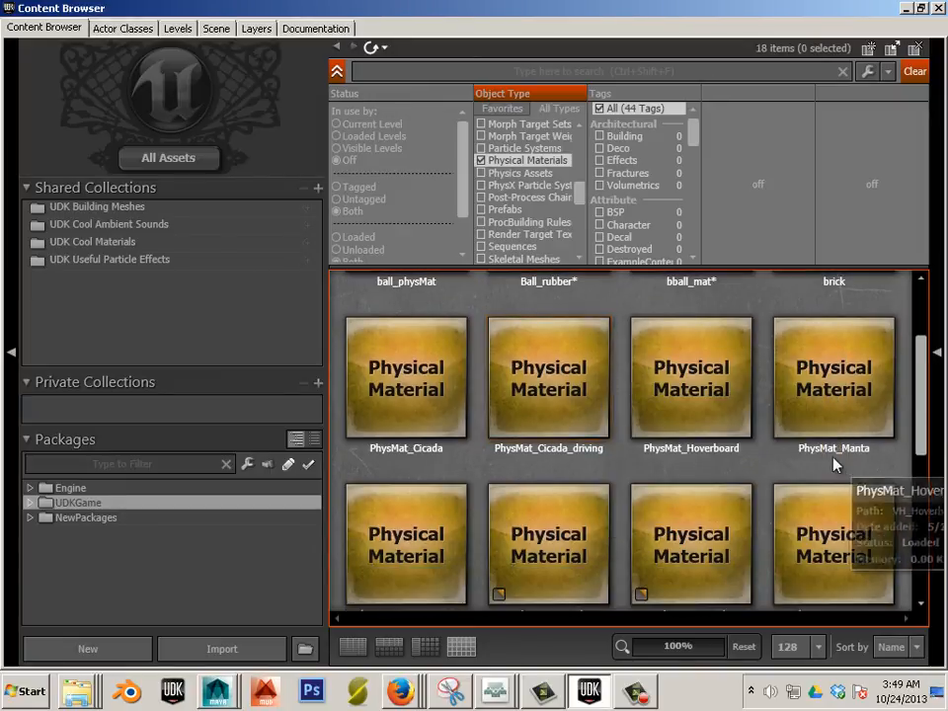
scroll(831, 461, down, 1)
scroll(834, 461, down, 3)
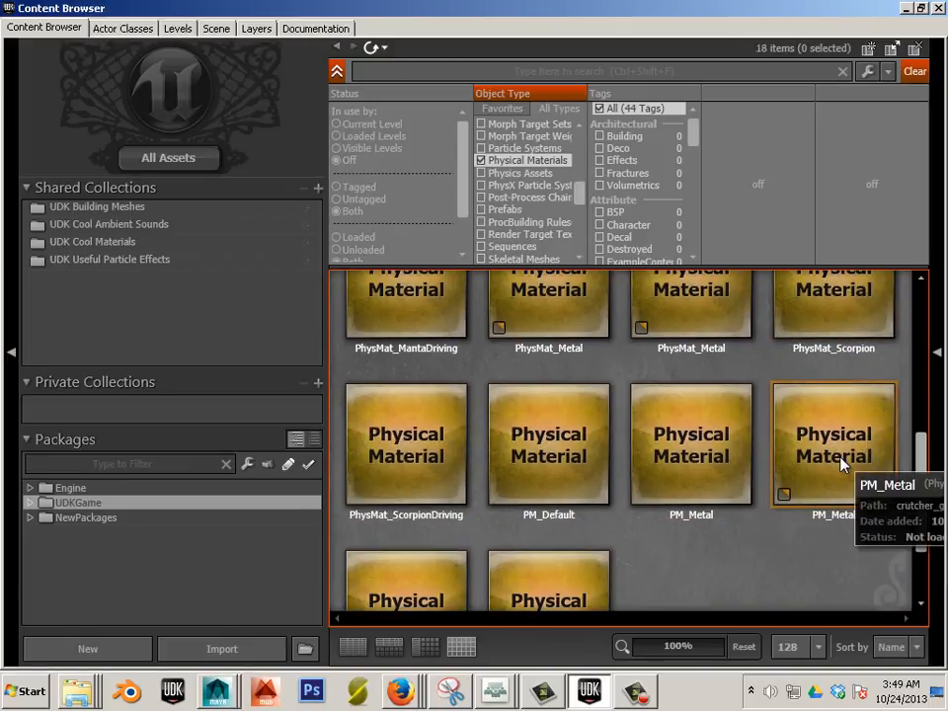
scroll(840, 458, up, 1)
scroll(804, 572, down, 1)
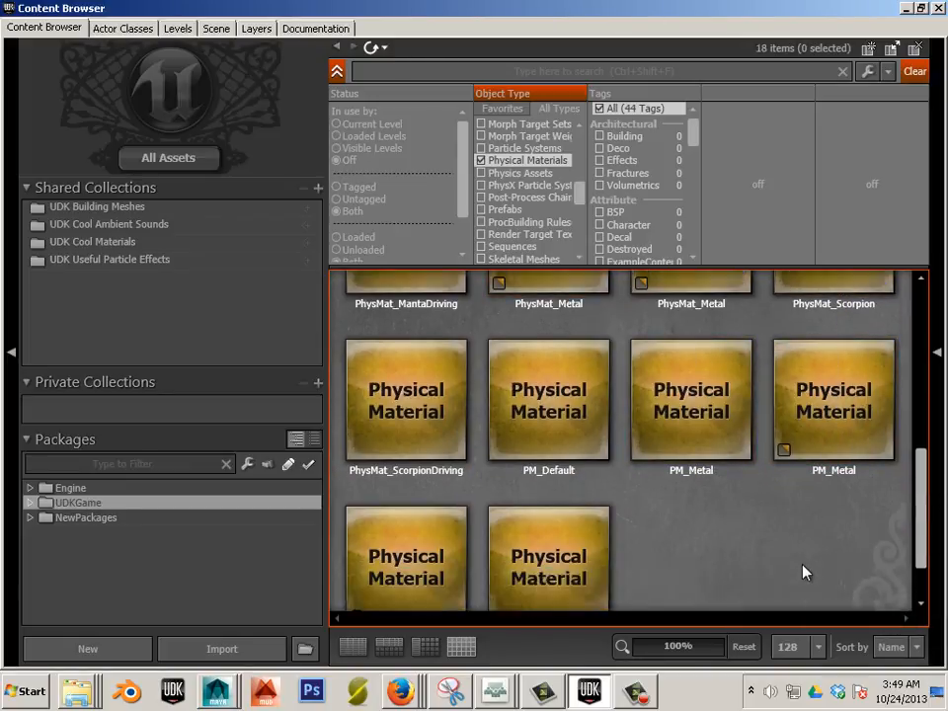
click(420, 558)
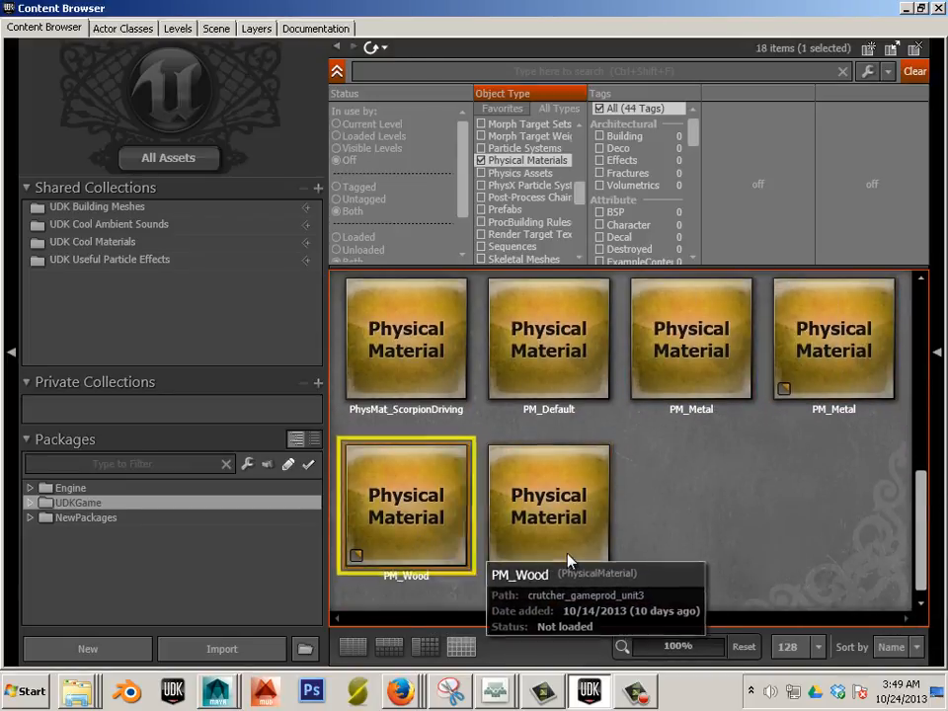
double_click(416, 510)
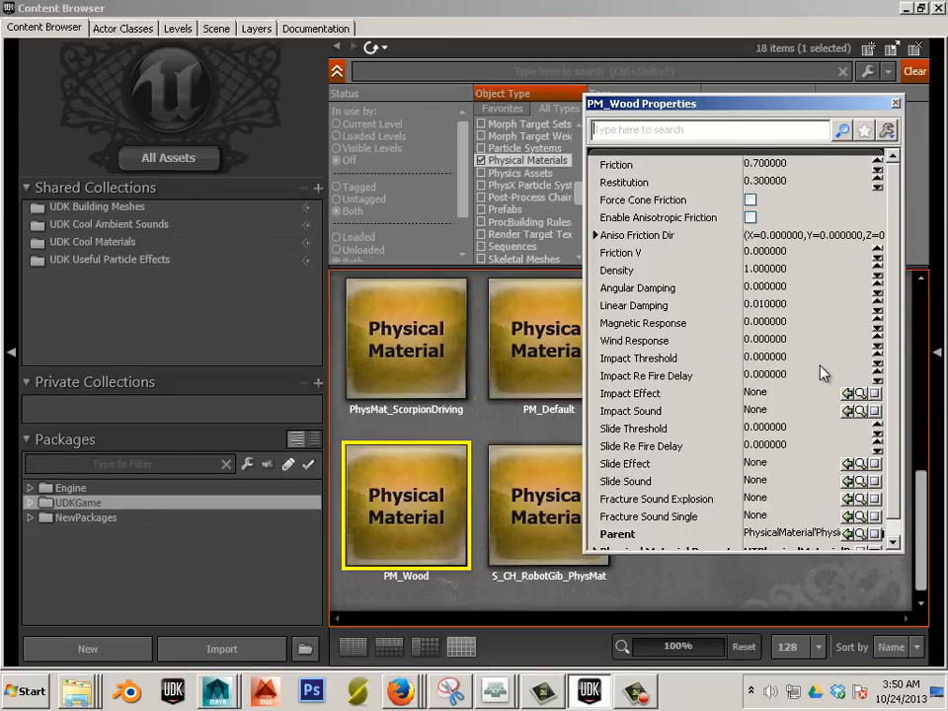
- Expand PM_Wood's Physical Material Property to inspect its material type, and select the Density value
scroll(822, 374, down, 1)
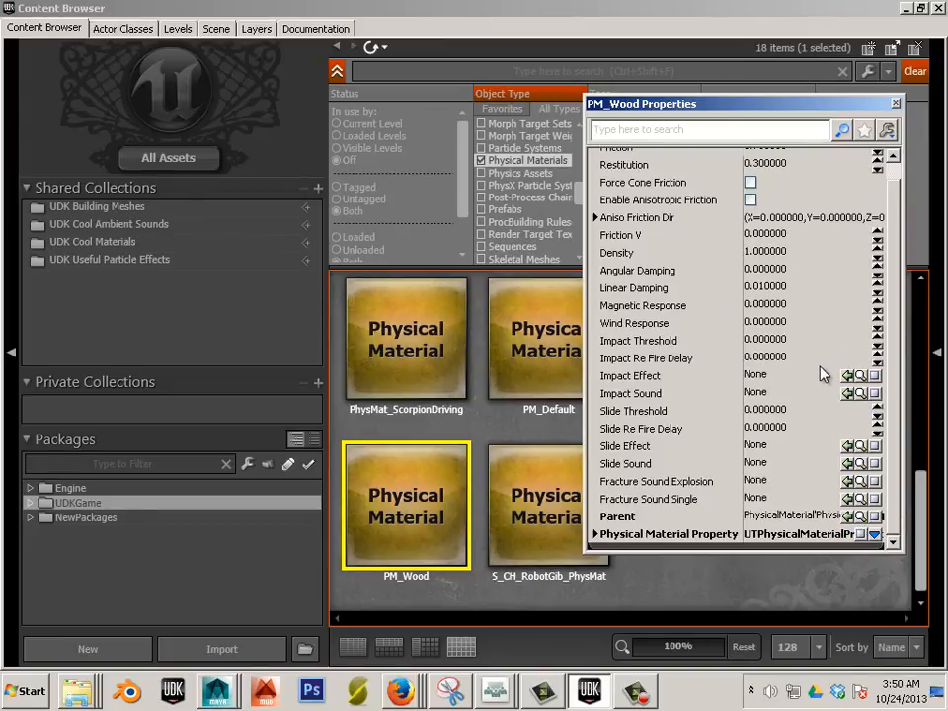
click(599, 536)
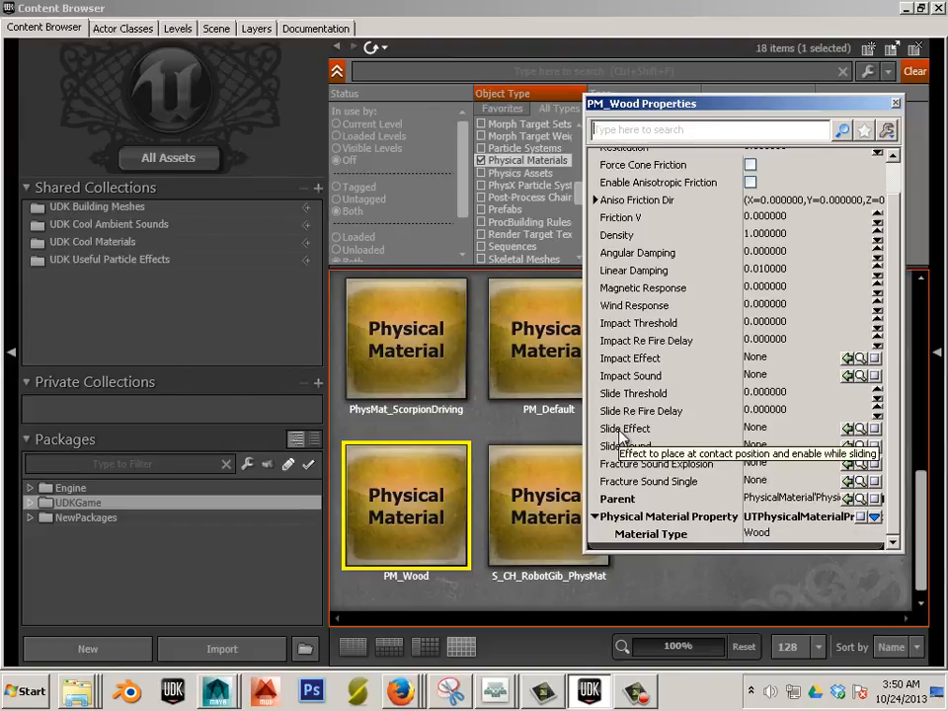
scroll(617, 434, up, 2)
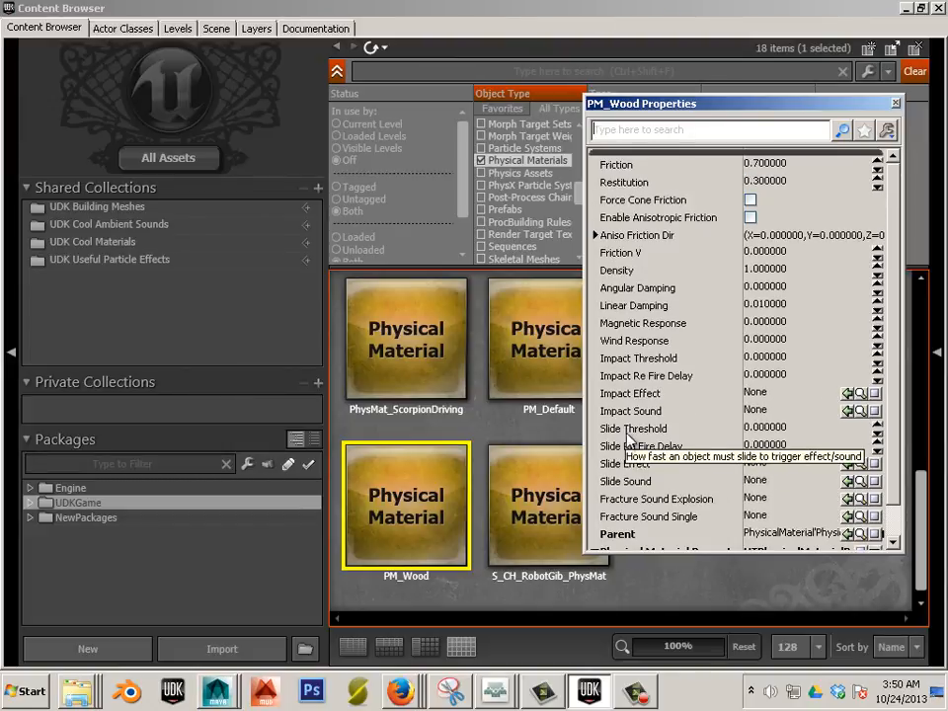
click(767, 273)
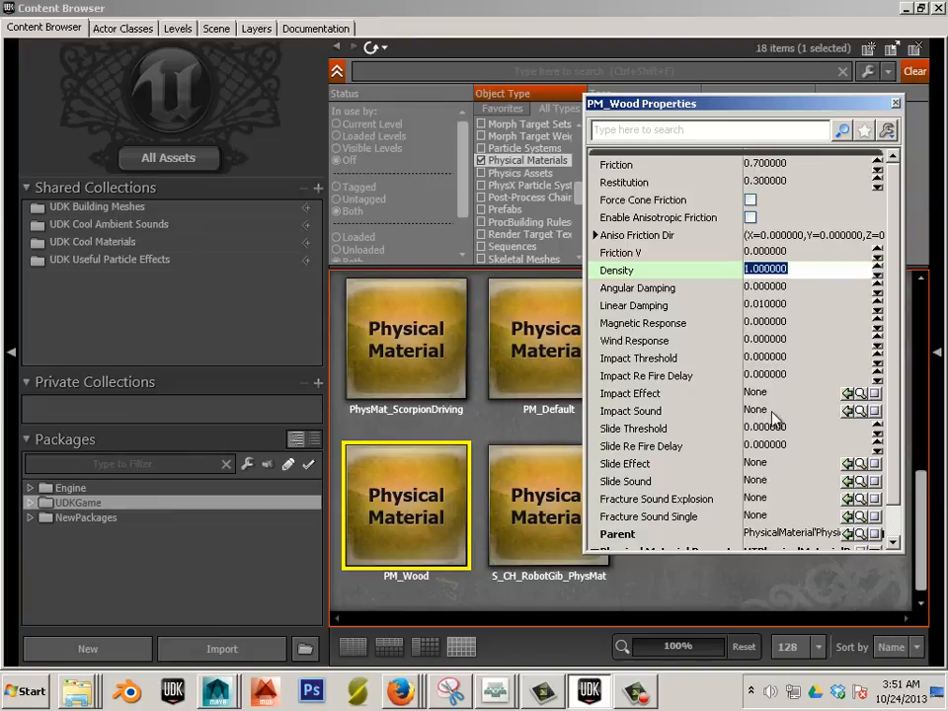
- Restore the Content Browser to a floating window and place it over the level viewport
click(454, 11)
click(907, 8)
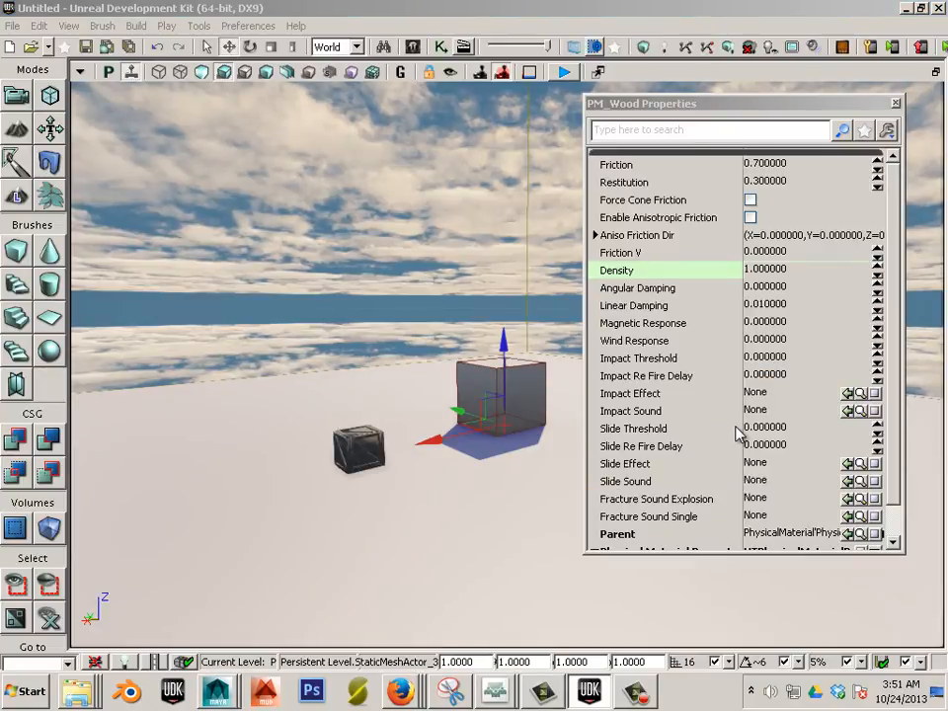
drag(947, 36, 408, 35)
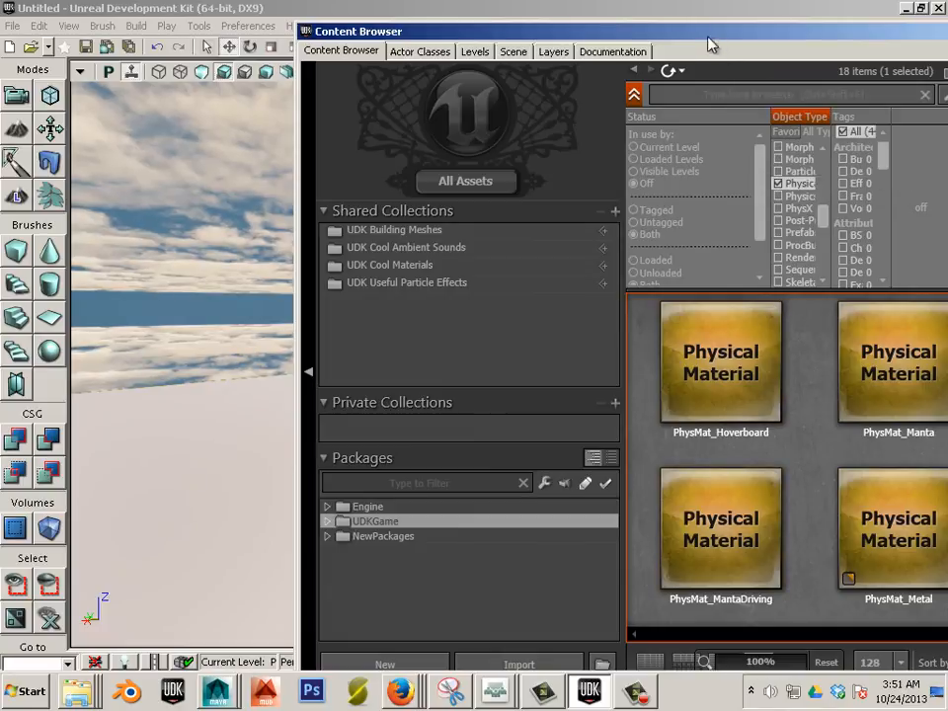
drag(708, 44, 565, 33)
- Copy the full name of the PM_Wood physical material to the clipboard
scroll(637, 474, down, 5)
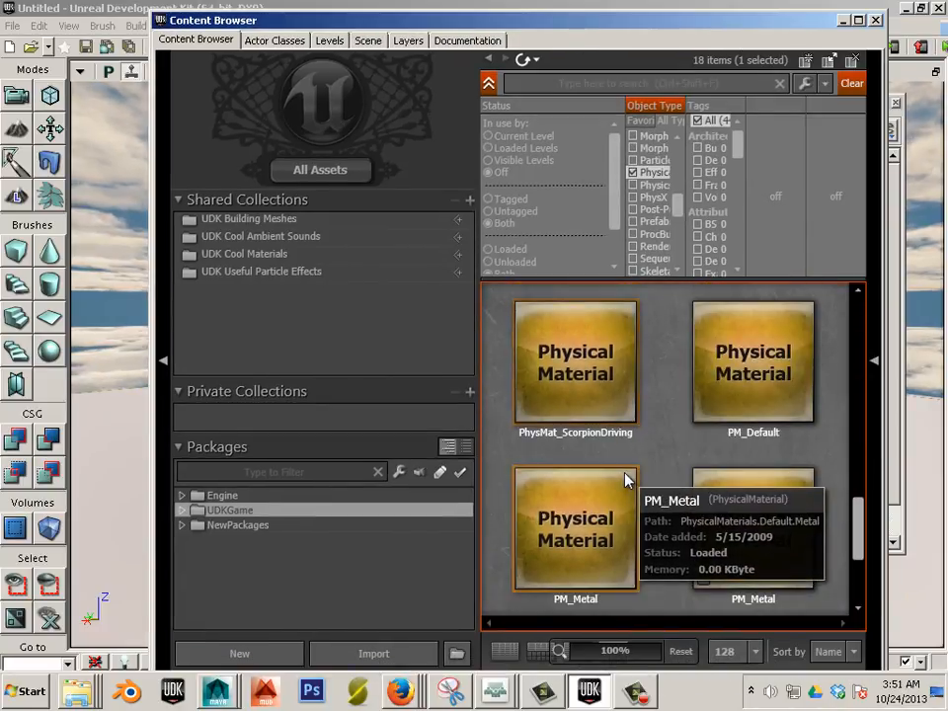
scroll(624, 473, down, 4)
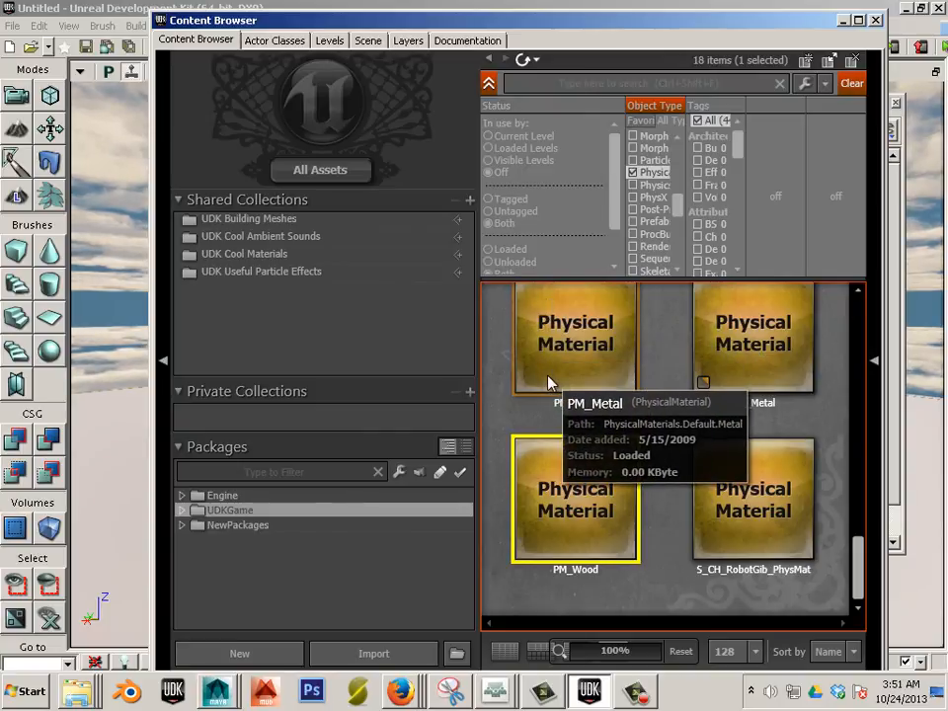
right_click(536, 506)
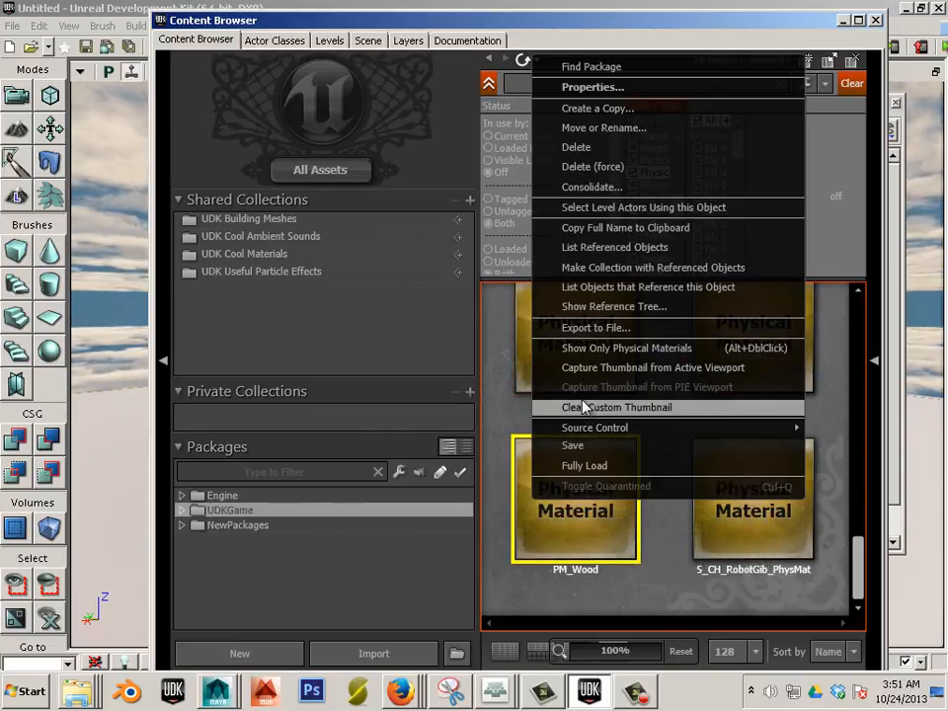
click(597, 229)
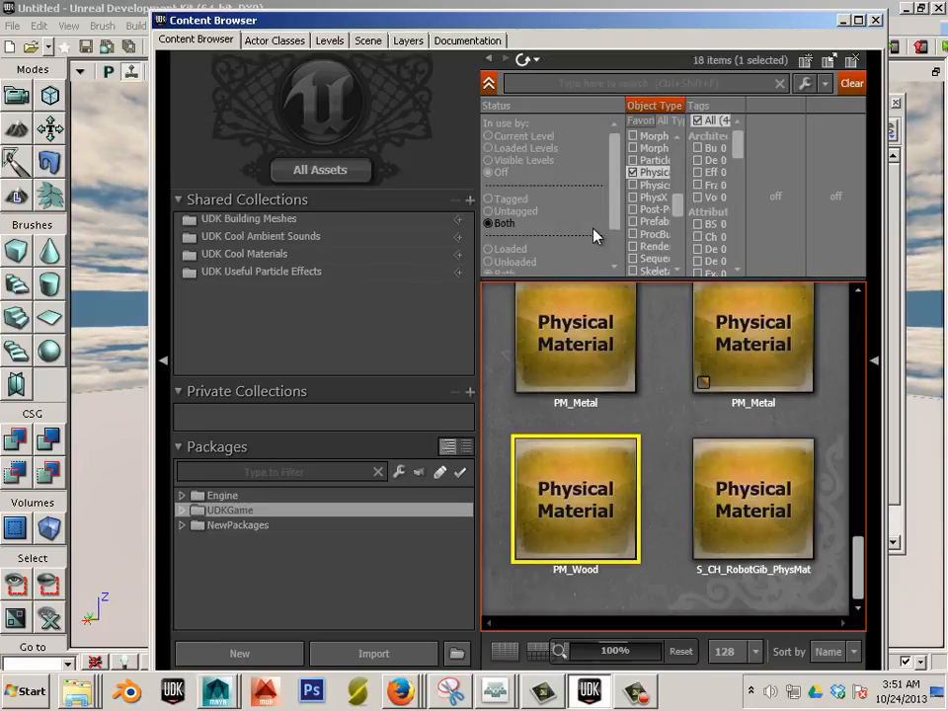
- Reset the object types to the unfiltered favorites and show the contents of the 01_physics package
click(642, 121)
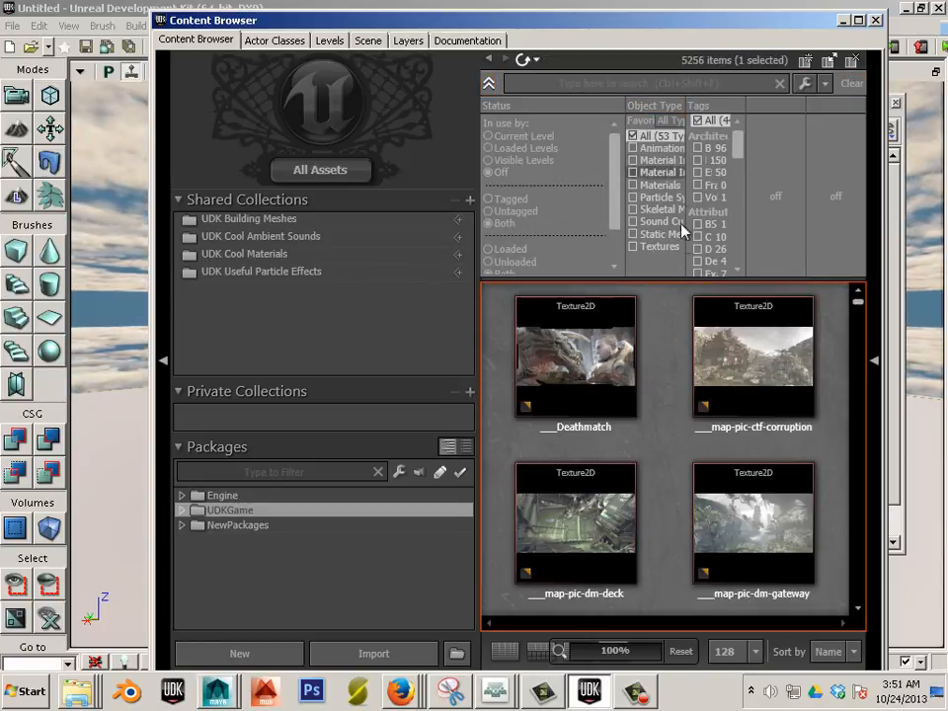
double_click(196, 511)
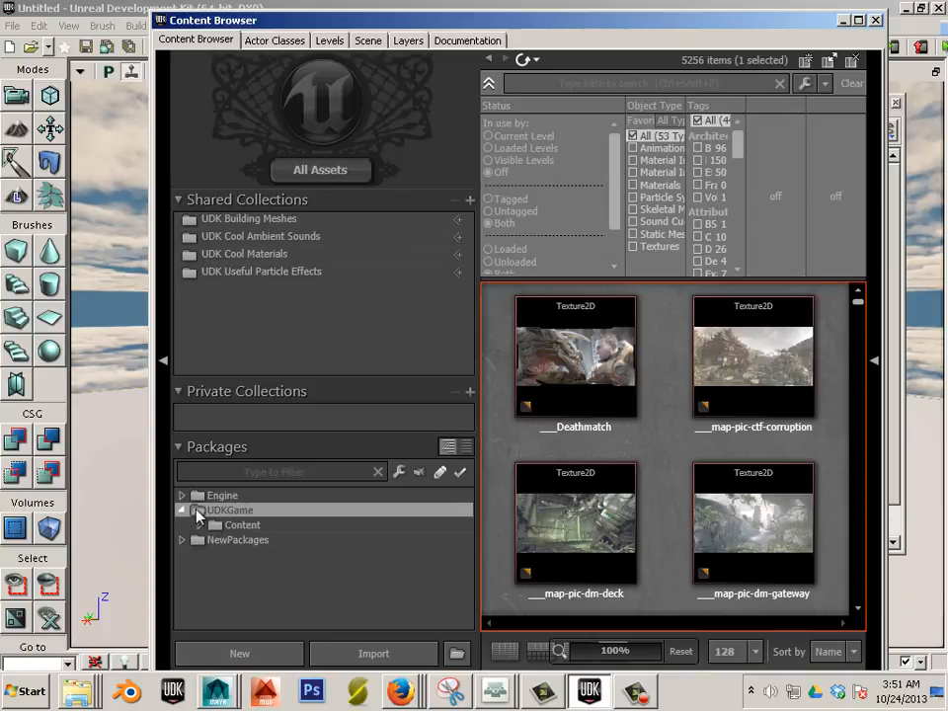
click(199, 525)
scroll(233, 506, down, 1)
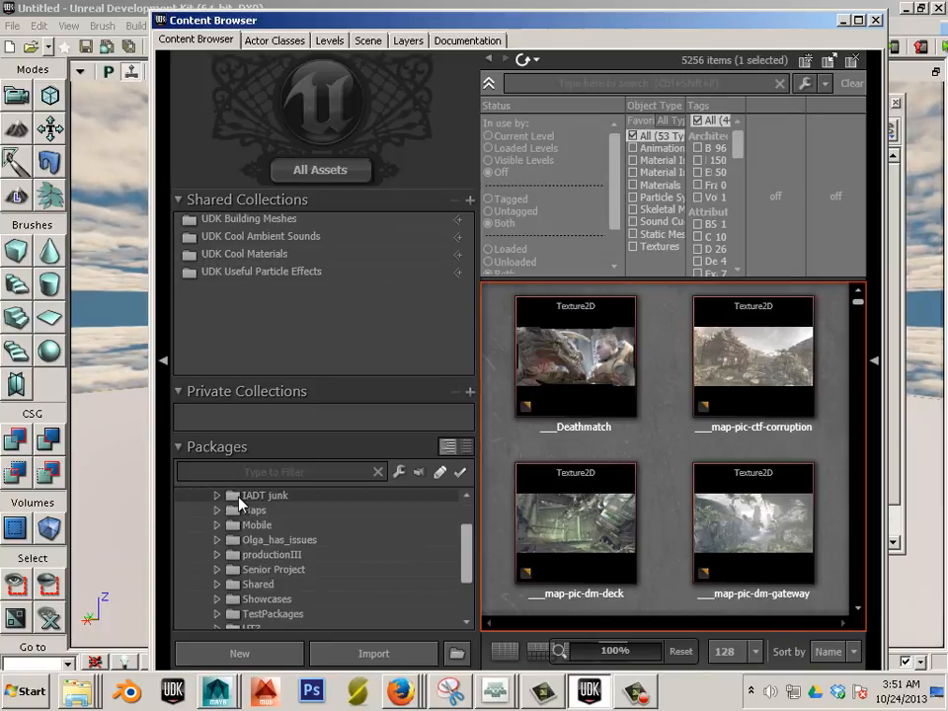
click(465, 446)
scroll(232, 528, down, 2)
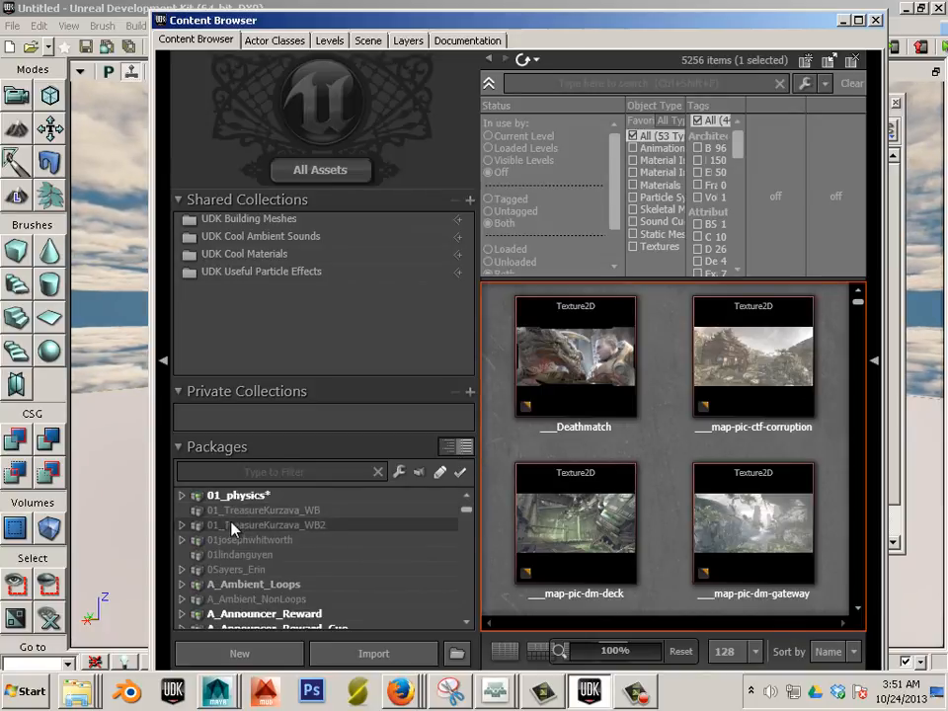
click(237, 495)
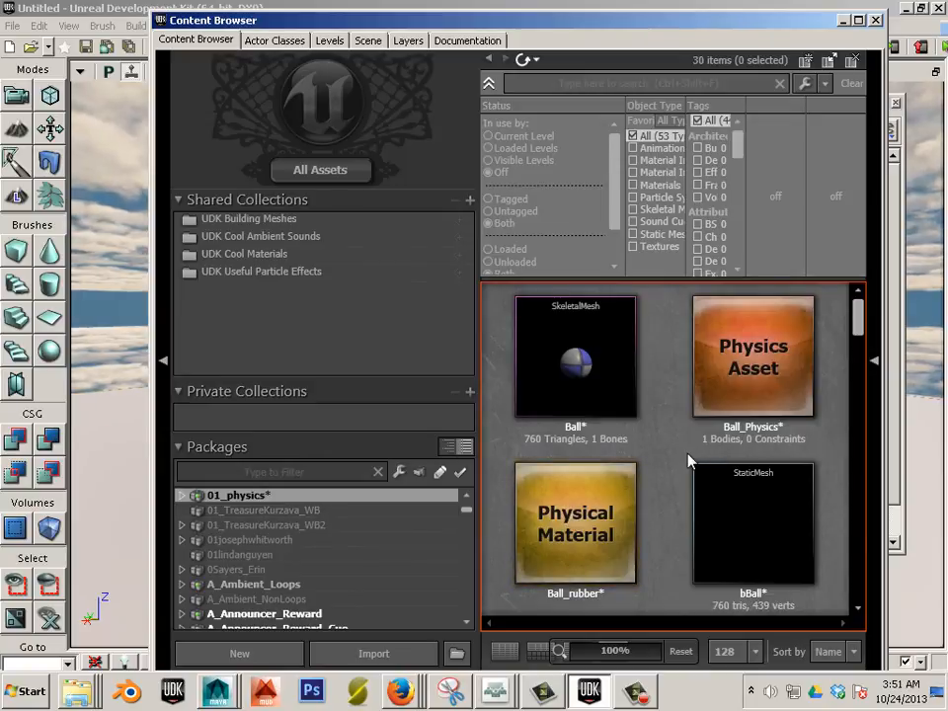
- Look through the assets of the 01_physics package and narrow them to Physical Materials
scroll(688, 460, down, 5)
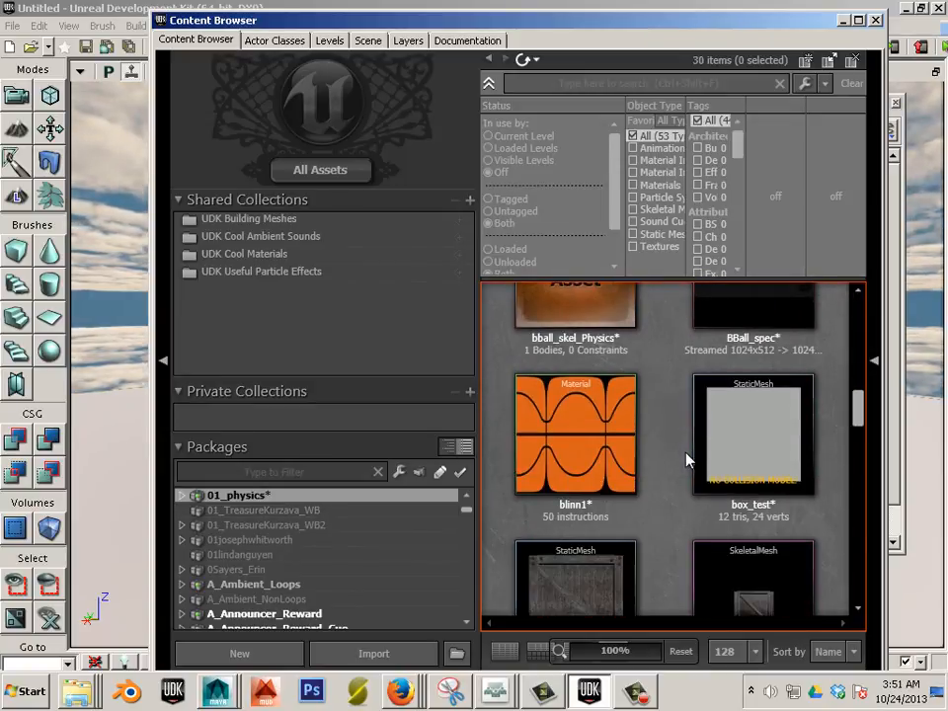
scroll(688, 460, down, 5)
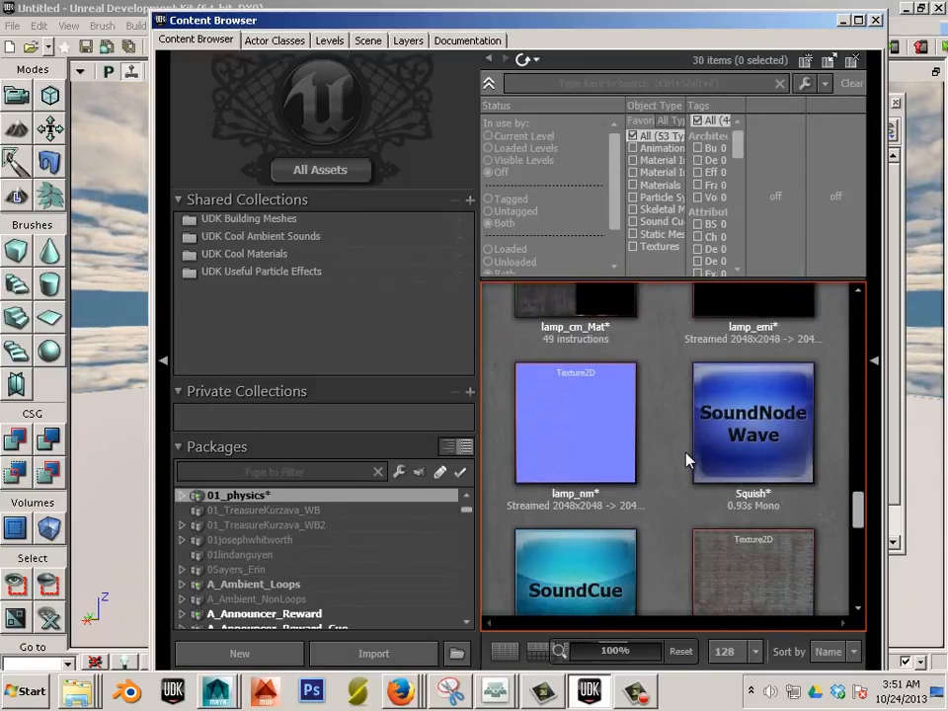
scroll(688, 460, down, 4)
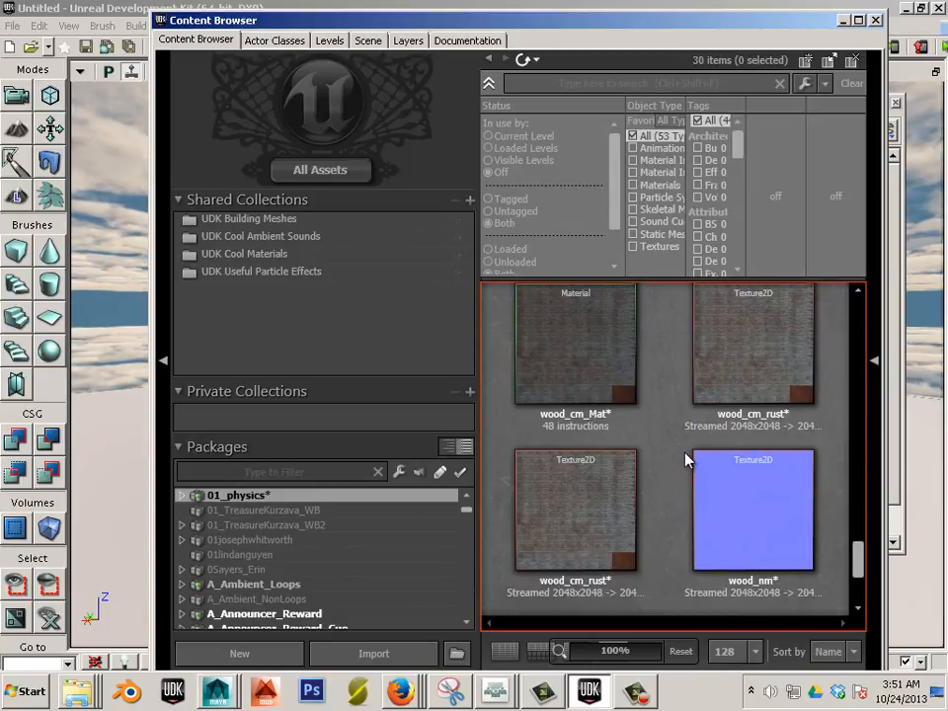
scroll(688, 460, up, 1)
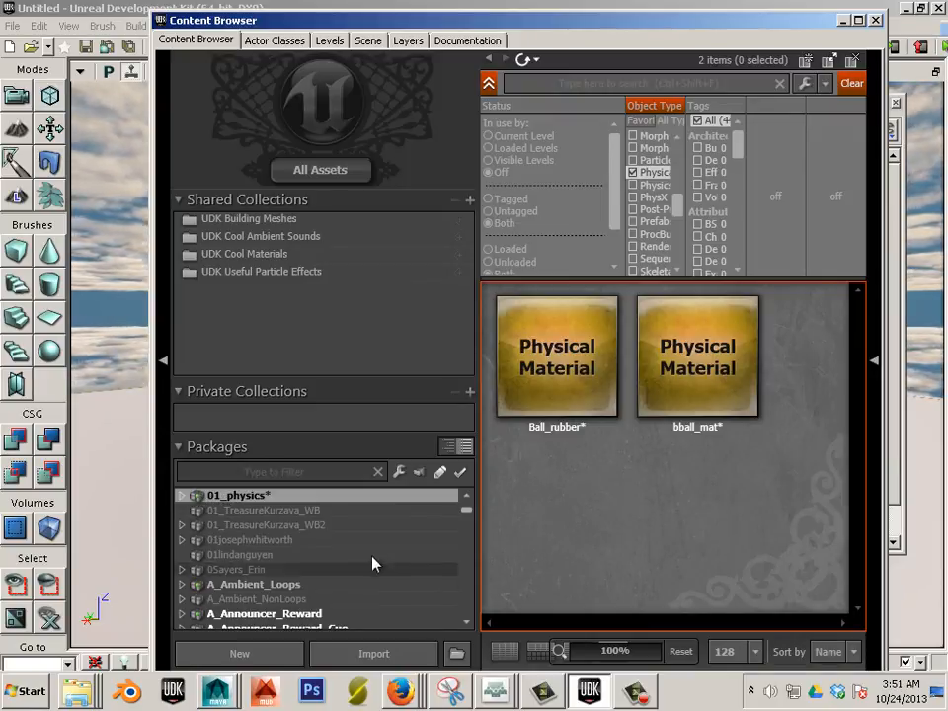
scroll(372, 561, down, 1)
scroll(373, 561, up, 1)
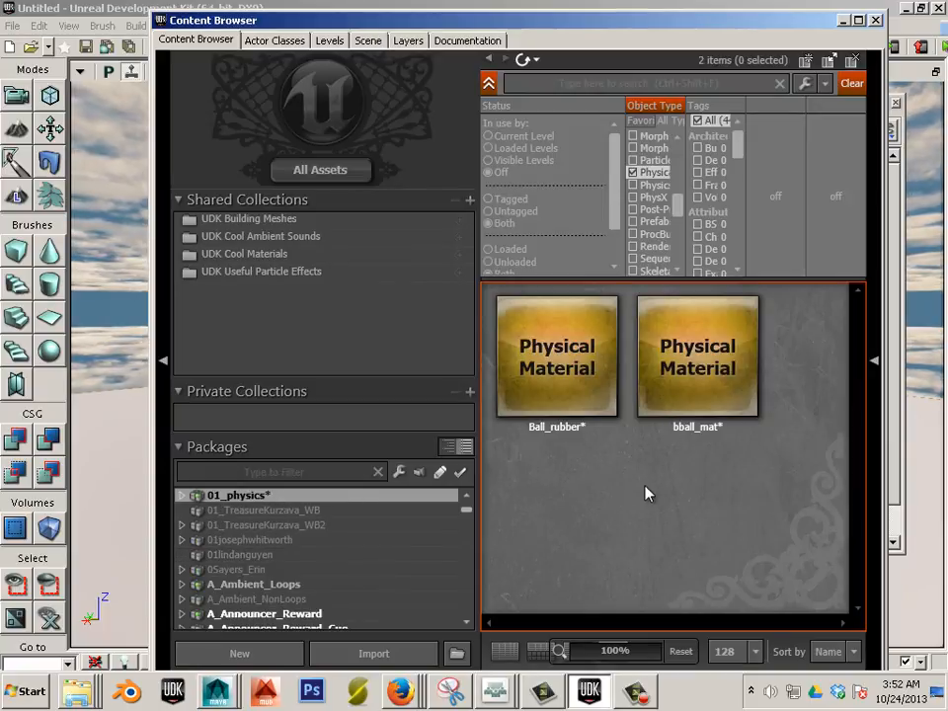
- Scan the remaining object types and move the Content Browser aside to uncover the PM_Wood Properties window
scroll(682, 228, down, 3)
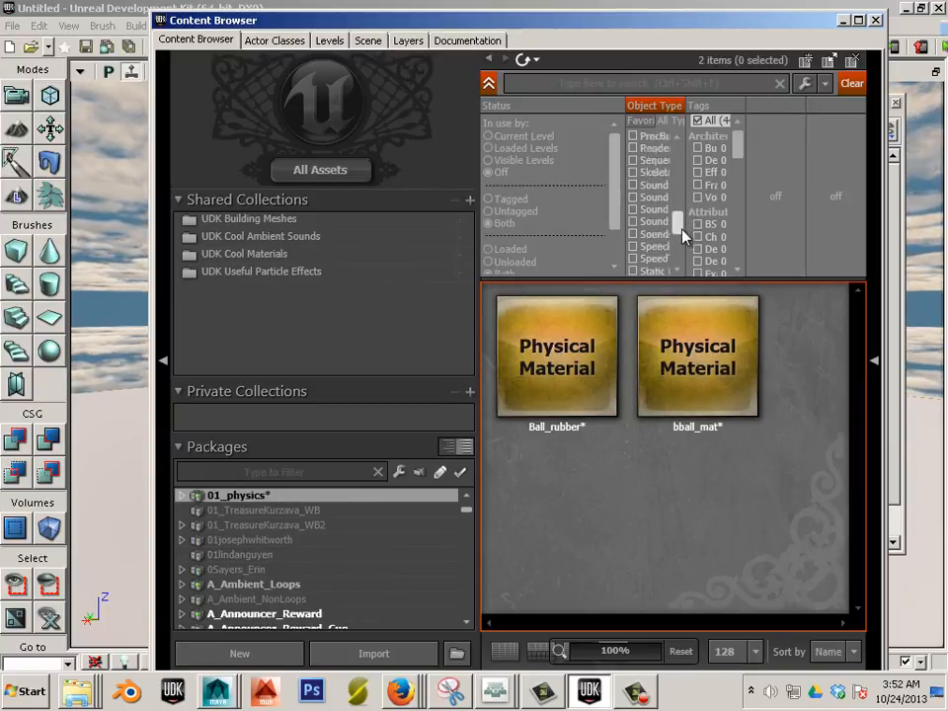
scroll(681, 233, down, 4)
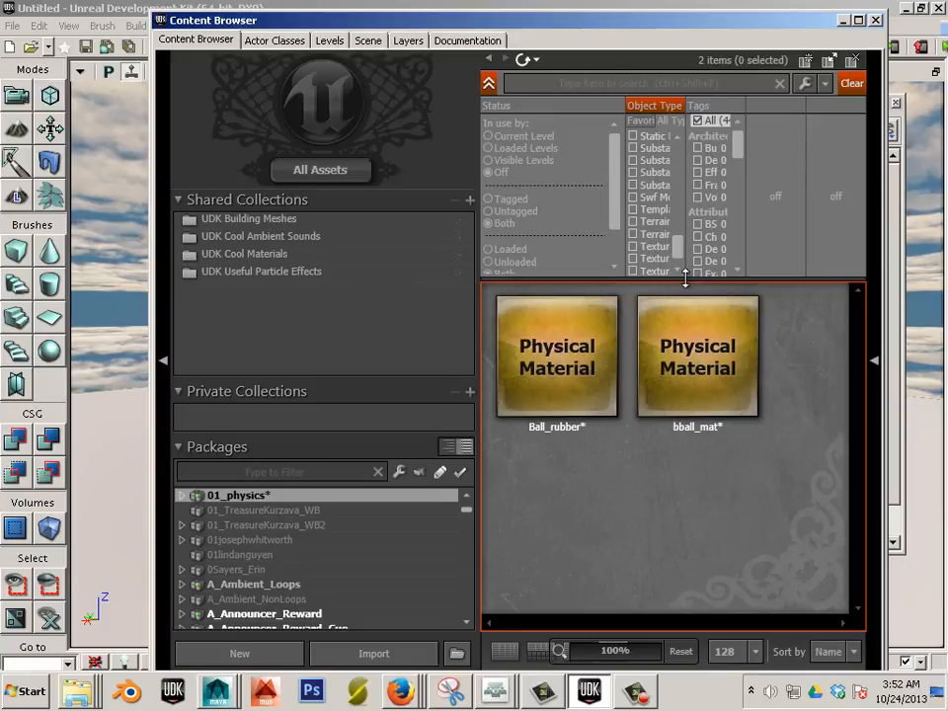
drag(685, 281, 685, 281)
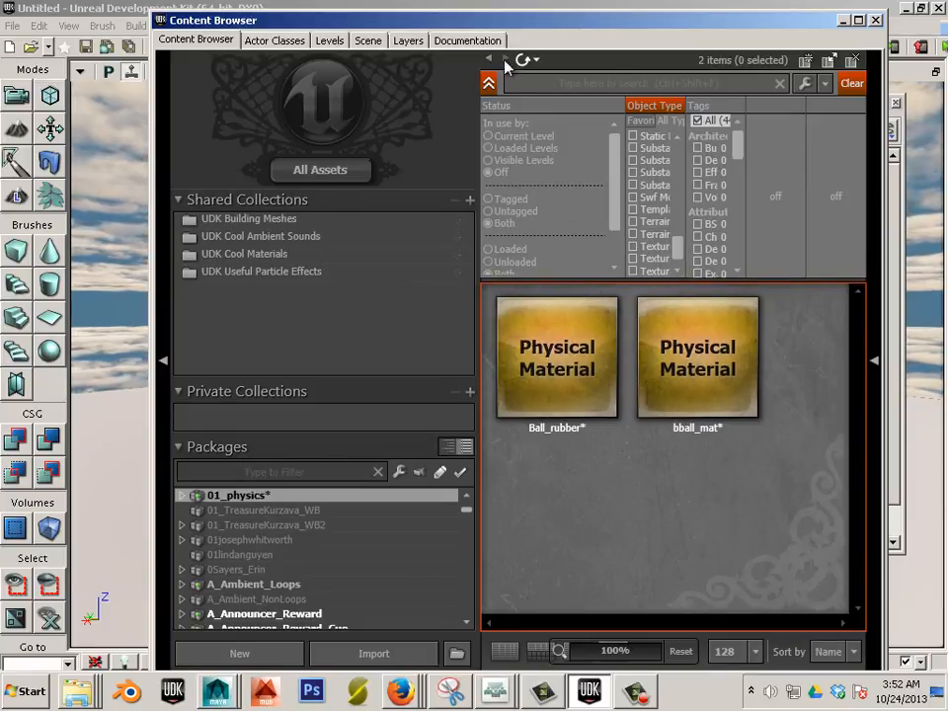
drag(530, 32, 369, 25)
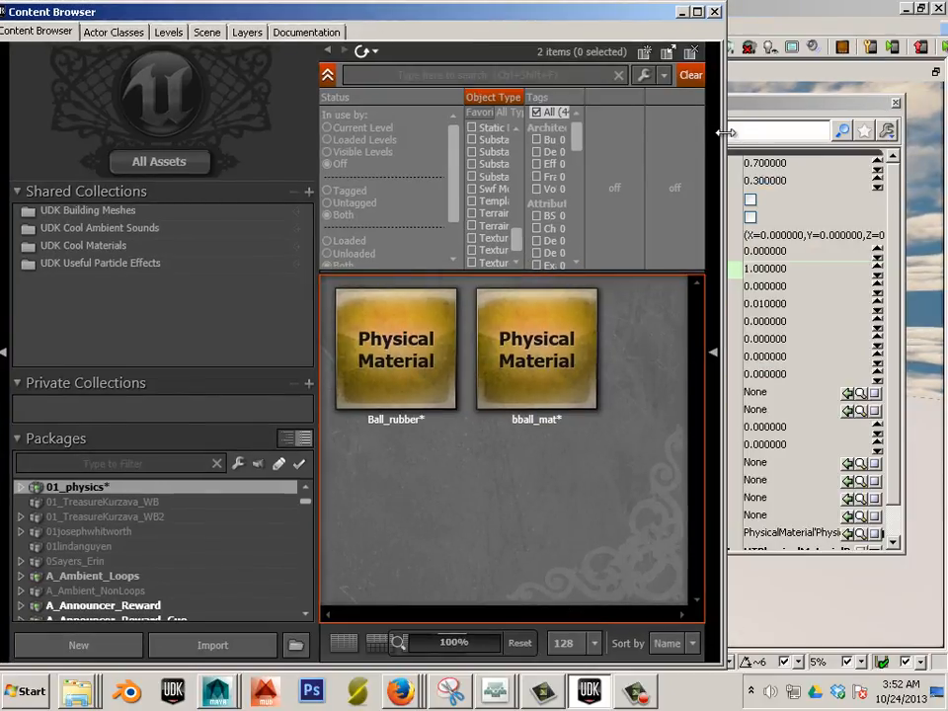
- Widen the Content Browser and reapply the Physical Materials filter to the 01_physics package
drag(727, 131, 946, 131)
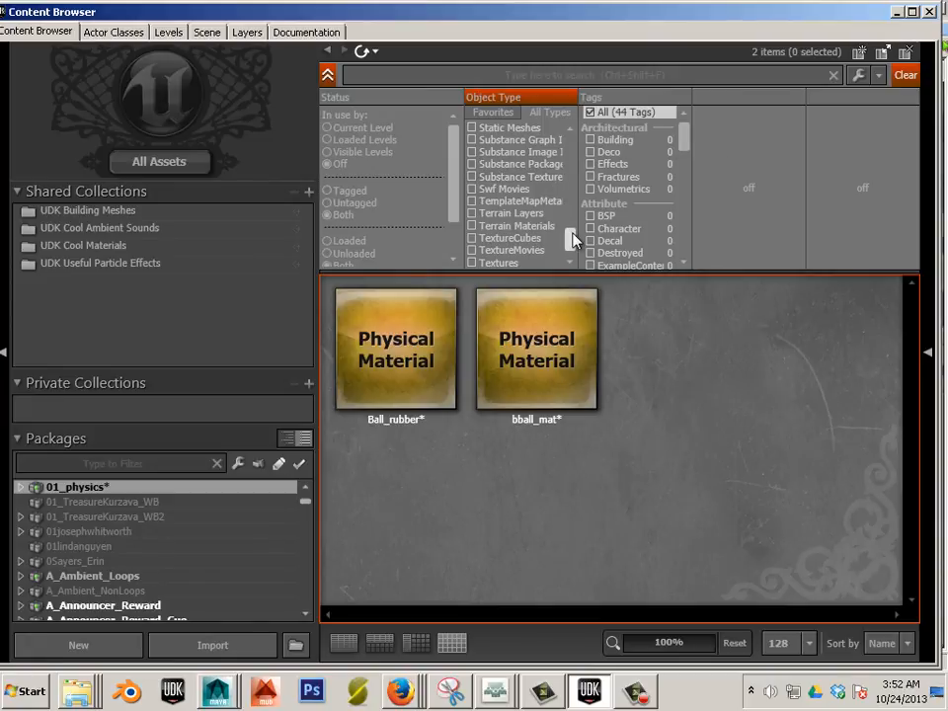
drag(573, 234, 572, 201)
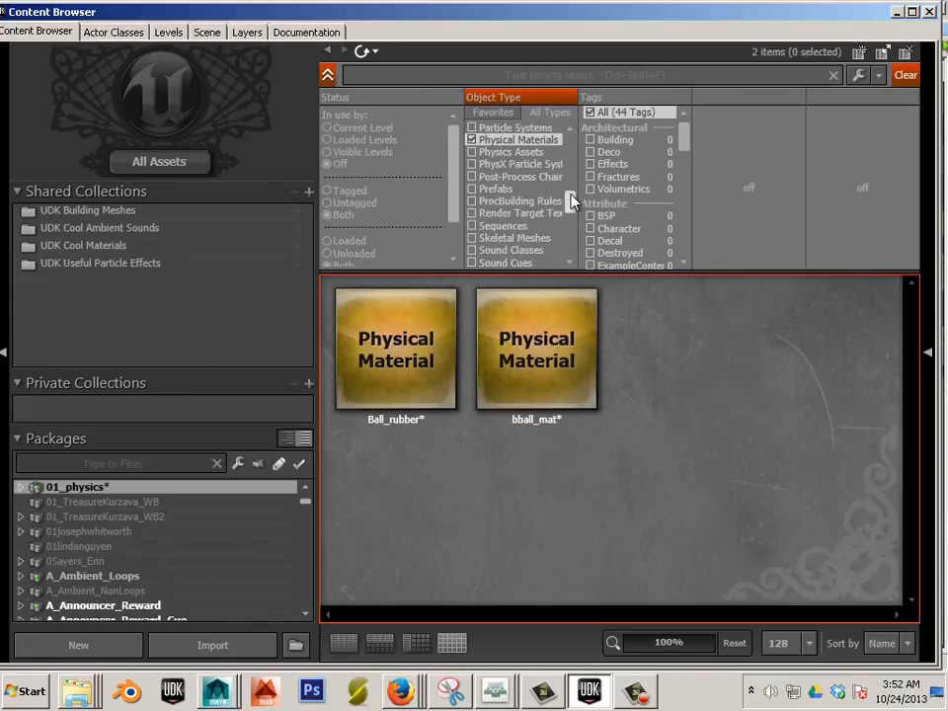
click(518, 139)
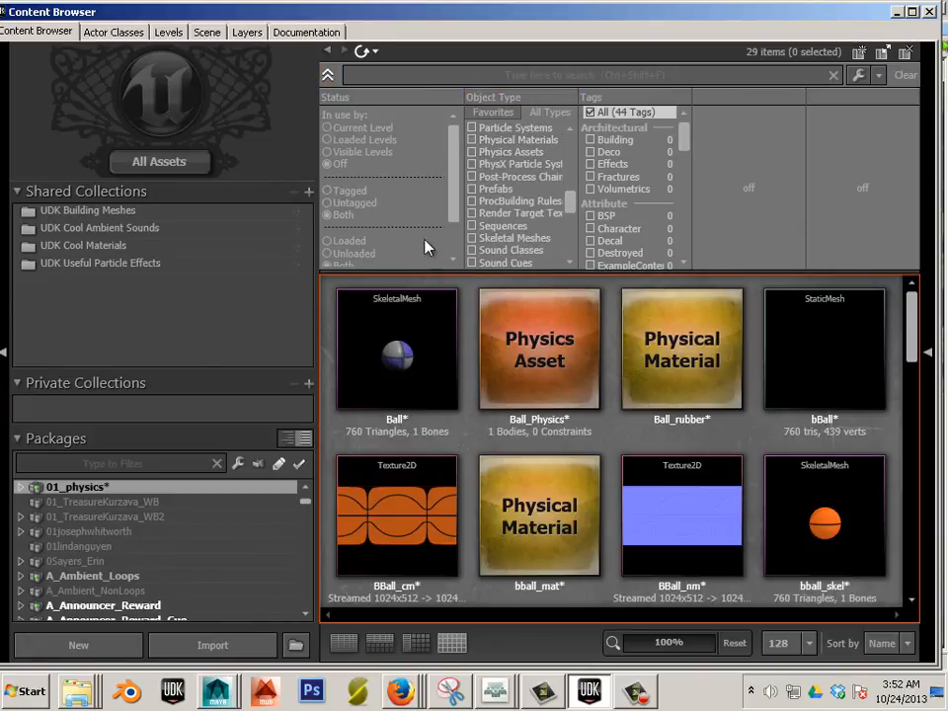
click(511, 140)
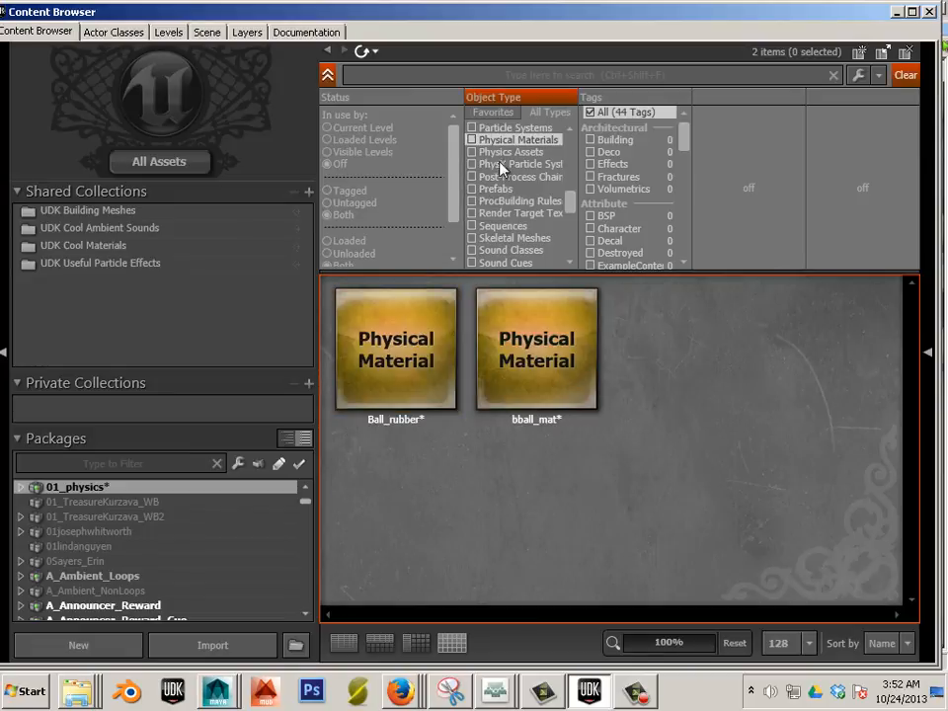
- Show the packages as a folder tree and browse the physical materials of UDKGame down to PM_Wood
click(308, 442)
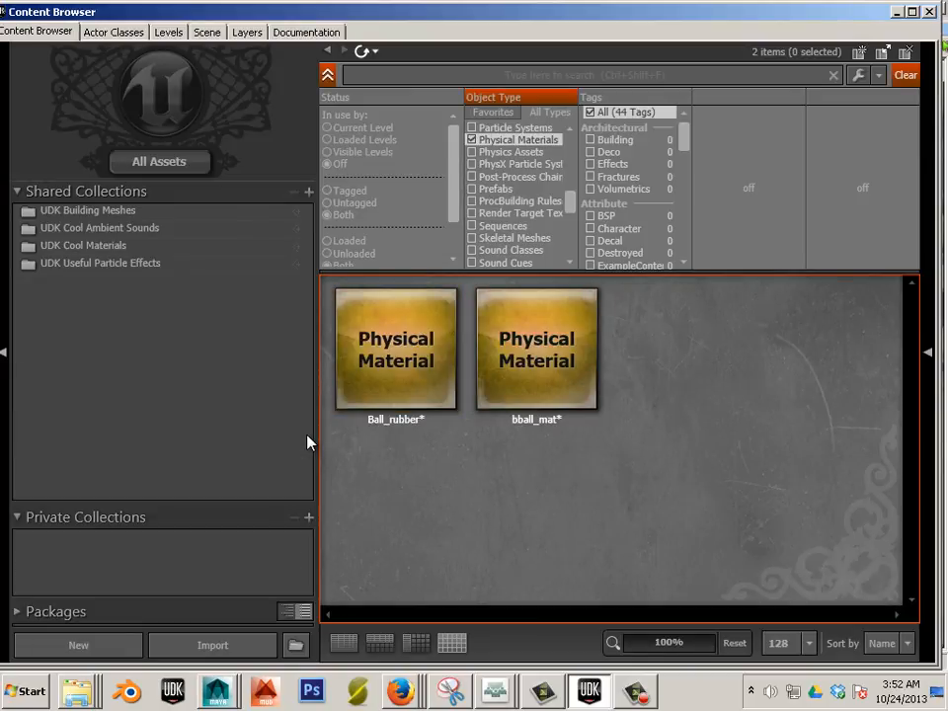
click(22, 615)
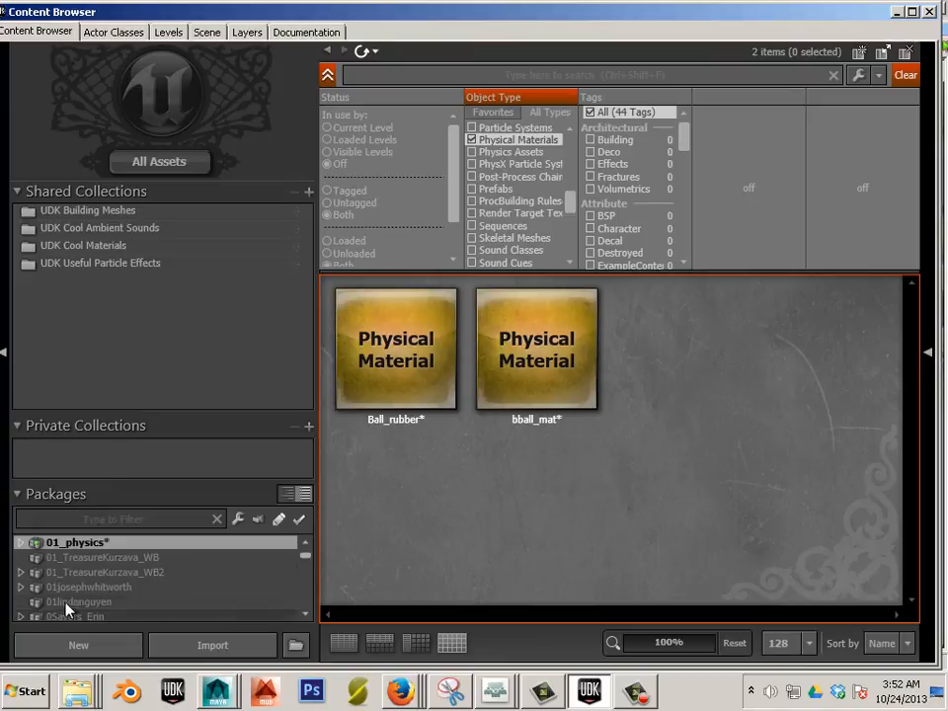
click(287, 494)
scroll(109, 560, down, 1)
scroll(113, 563, up, 3)
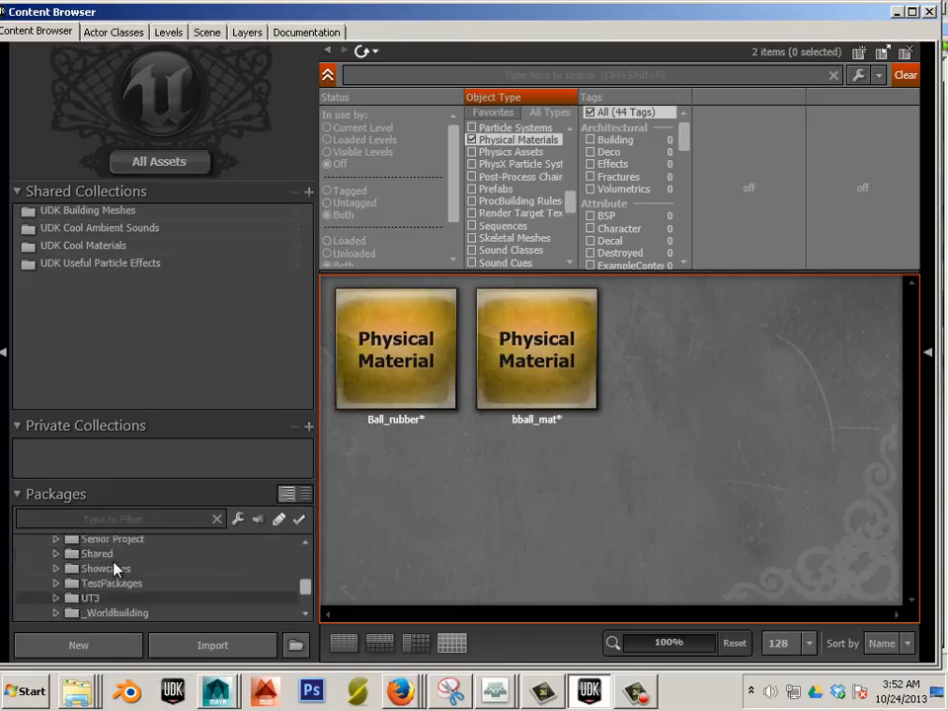
scroll(116, 570, up, 2)
click(119, 559)
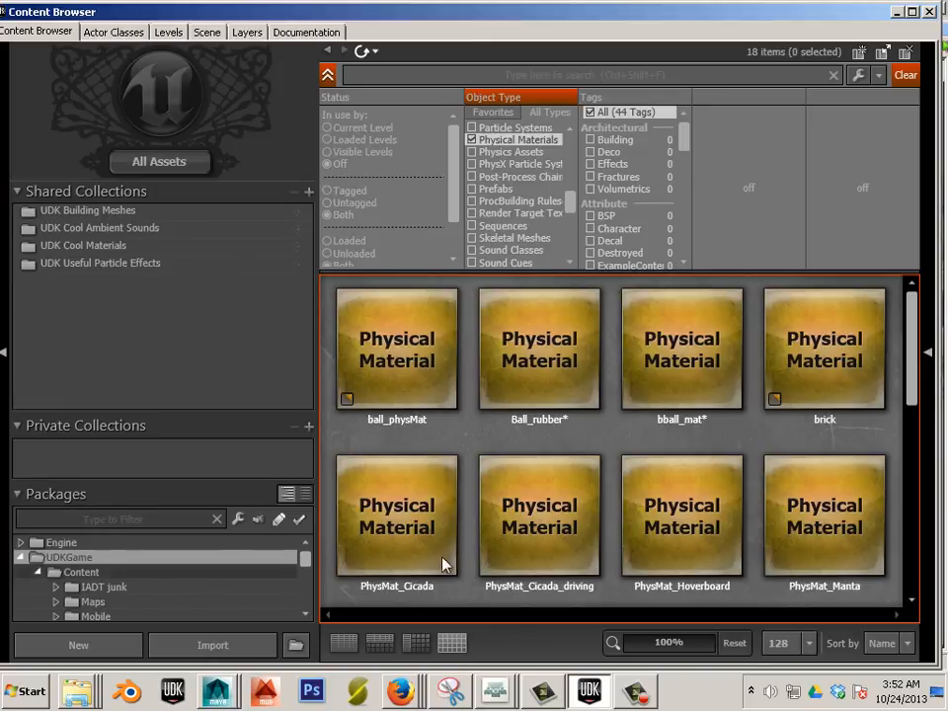
scroll(465, 590, down, 5)
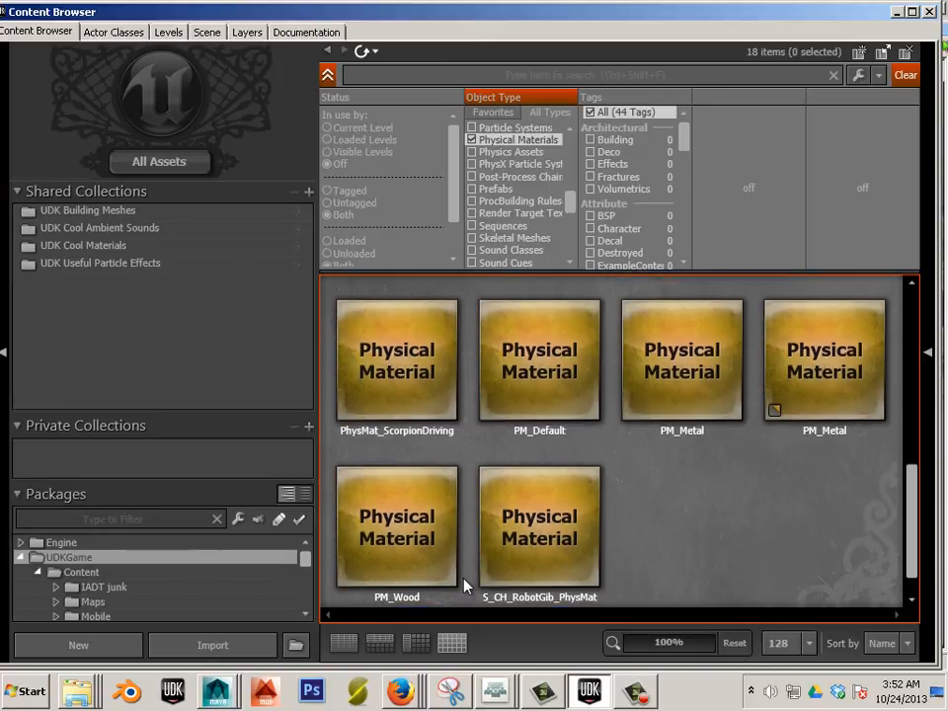
- Create a copy of PM_Wood named PM_Wood_copy in the 01_physics package
right_click(392, 477)
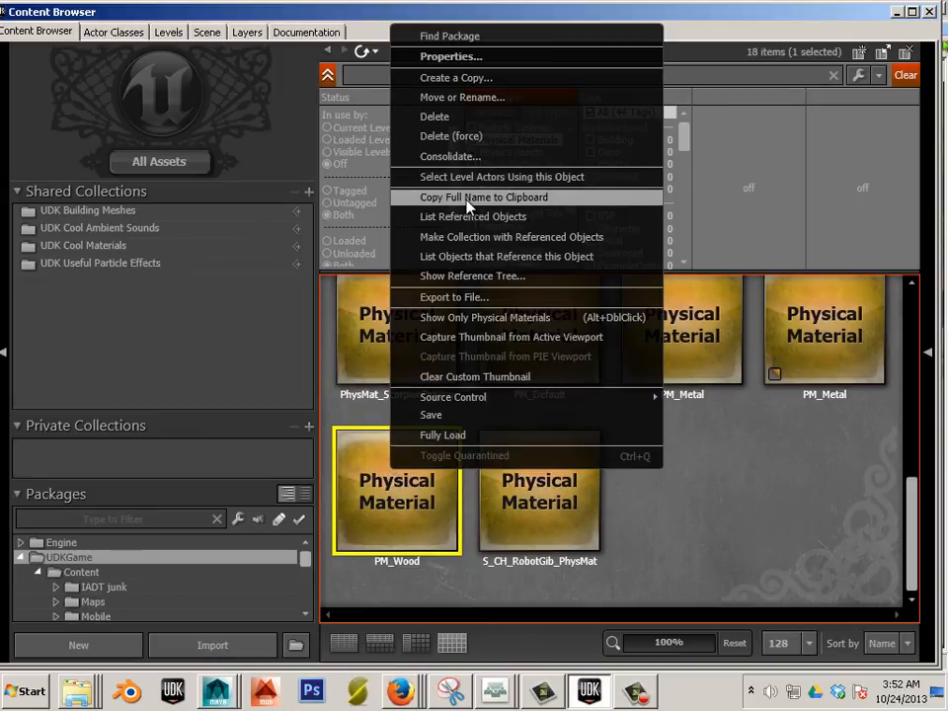
click(485, 78)
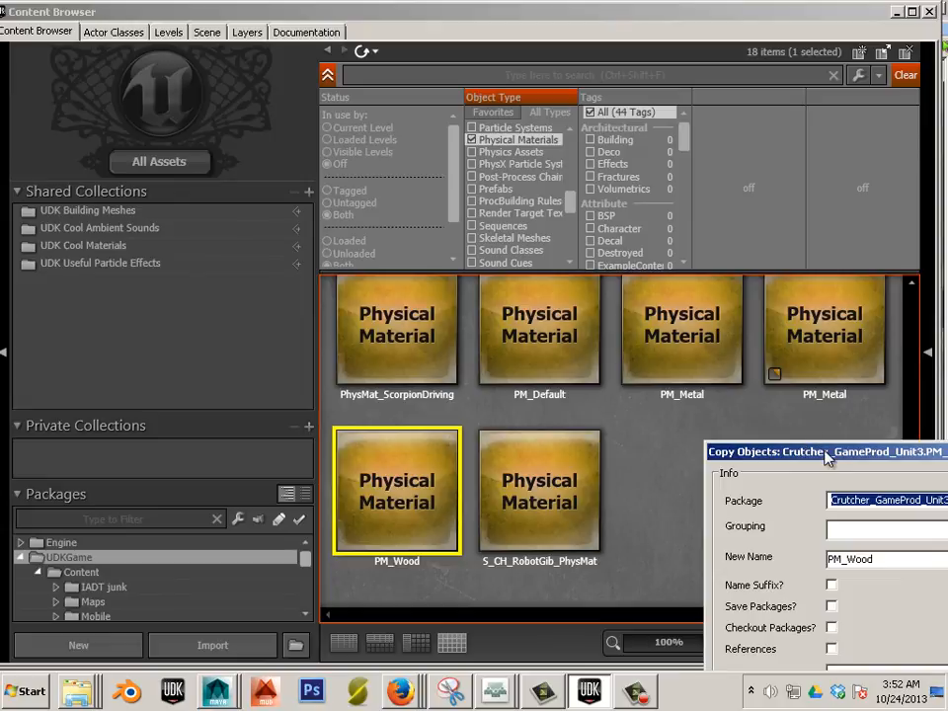
drag(798, 445, 370, 176)
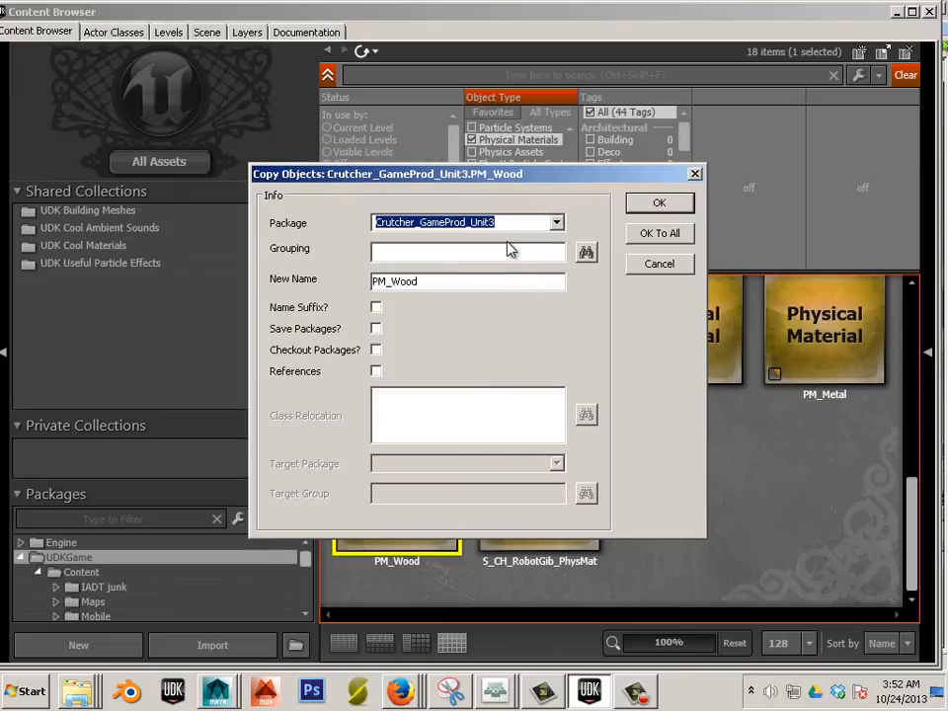
click(473, 282)
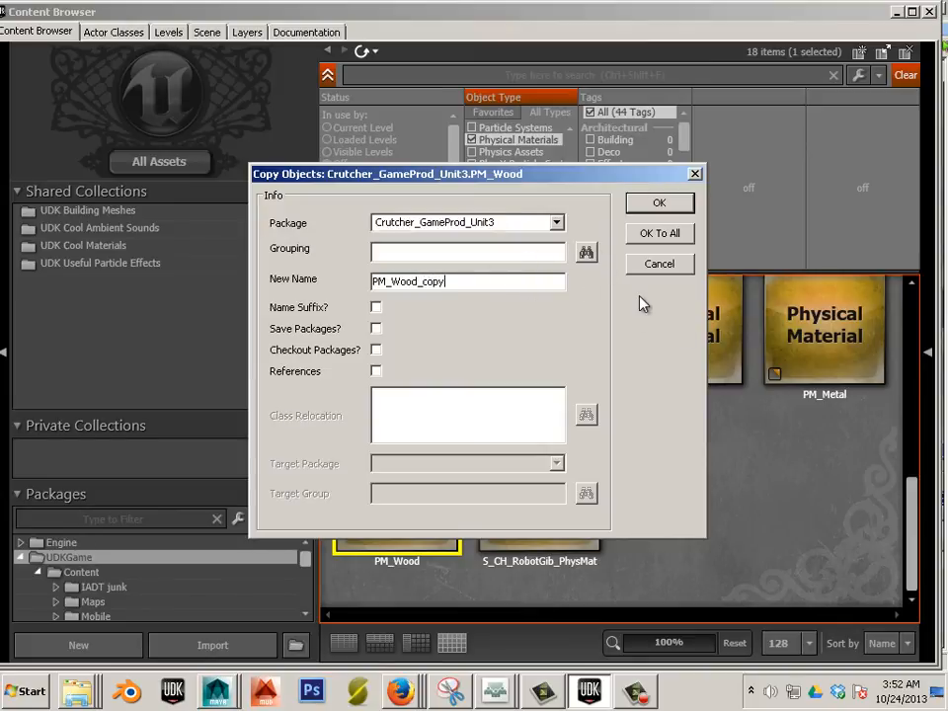
click(556, 222)
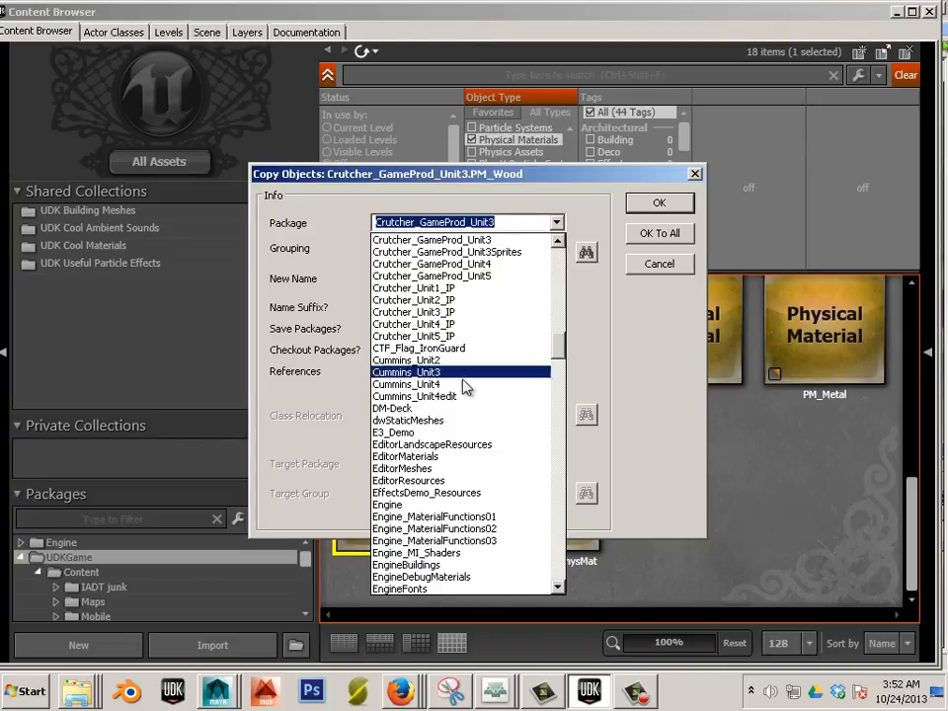
scroll(468, 390, up, 20)
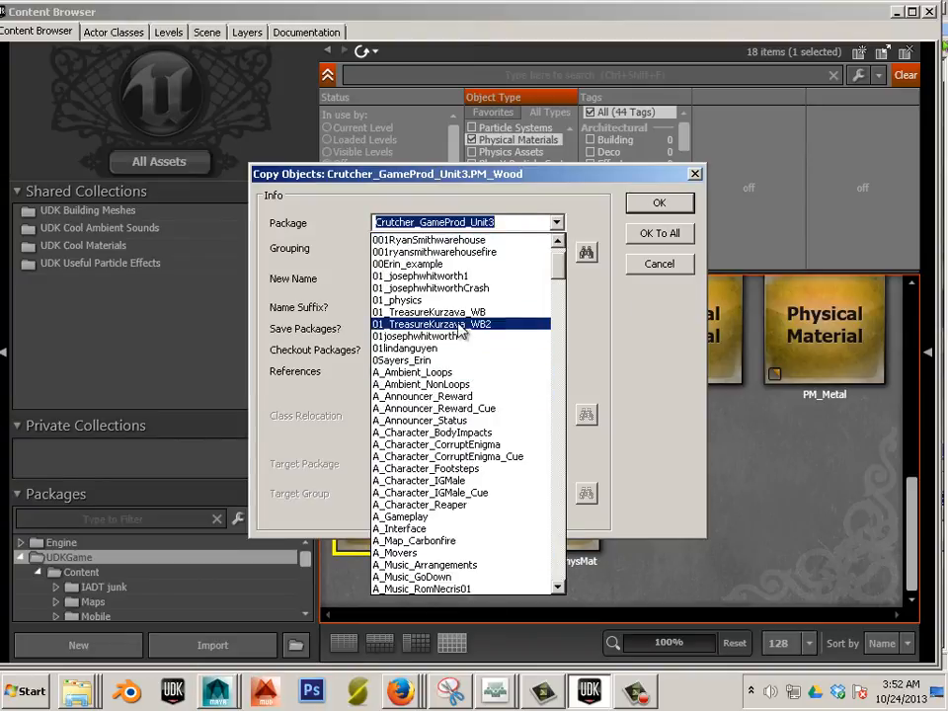
click(415, 299)
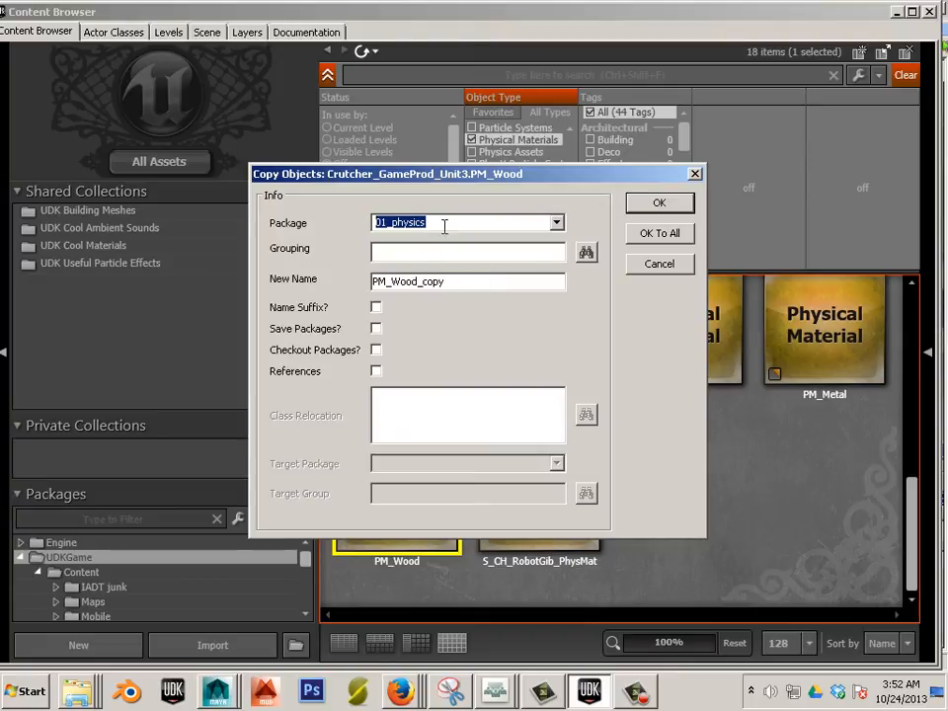
click(653, 204)
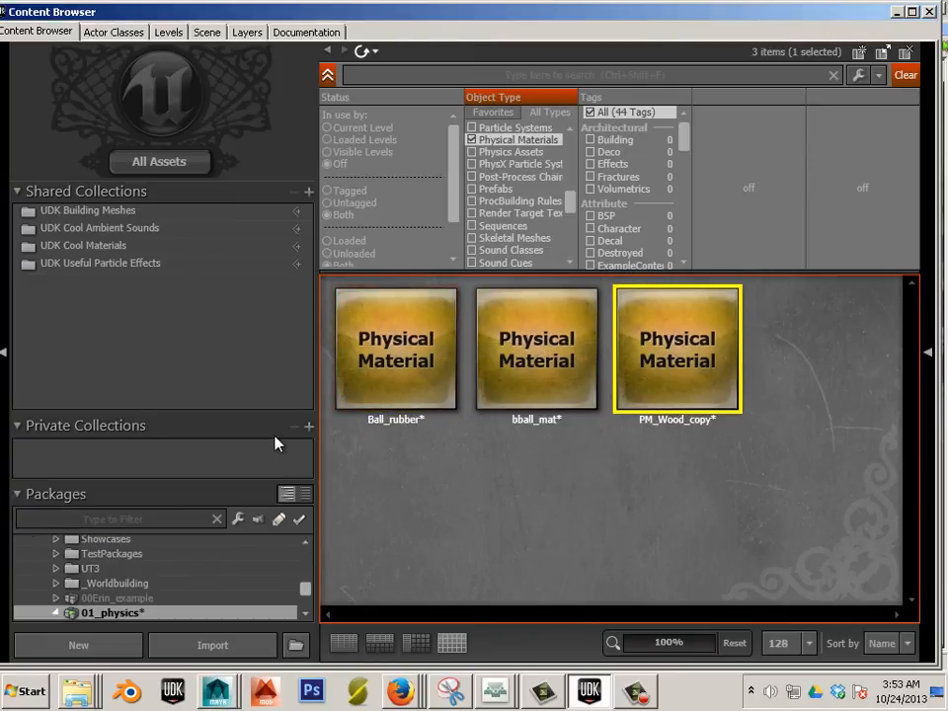
- Copy the full name of the PM_Wood_copy physical material to the clipboard
click(451, 453)
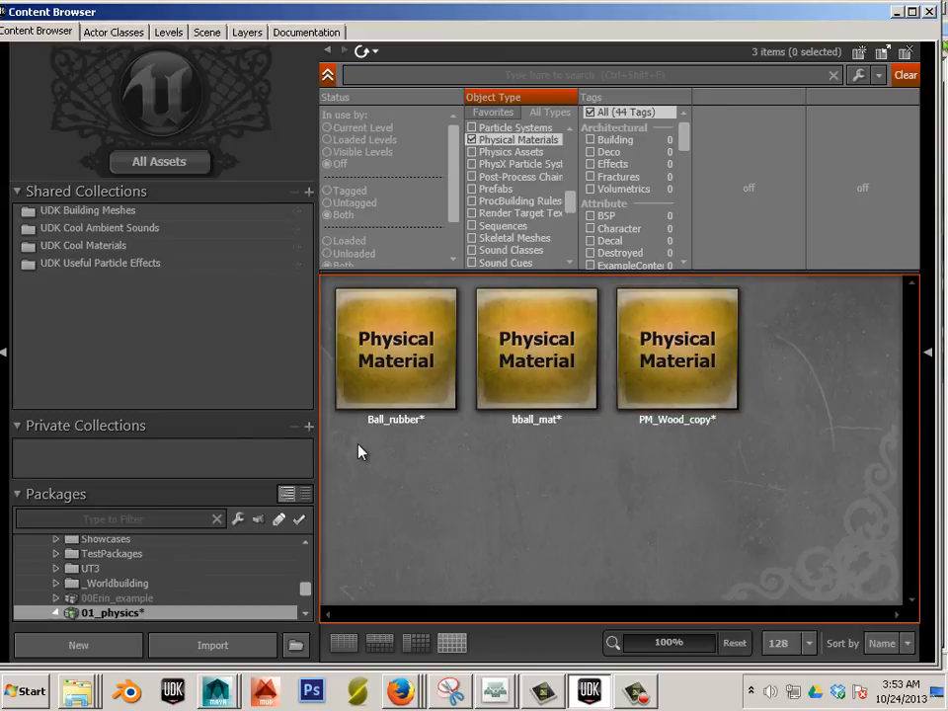
right_click(662, 373)
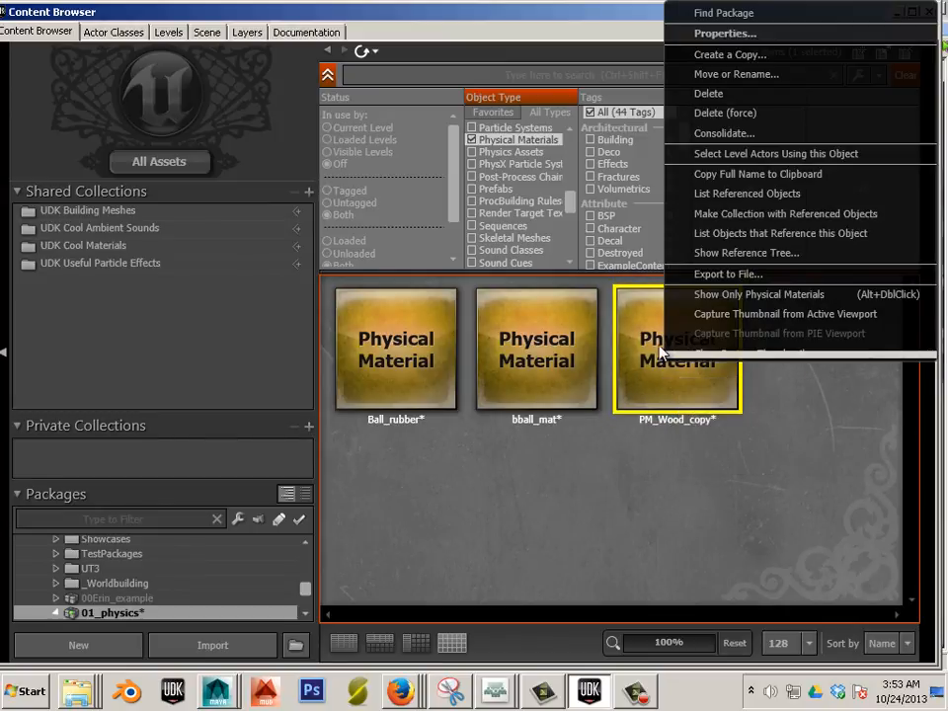
click(751, 175)
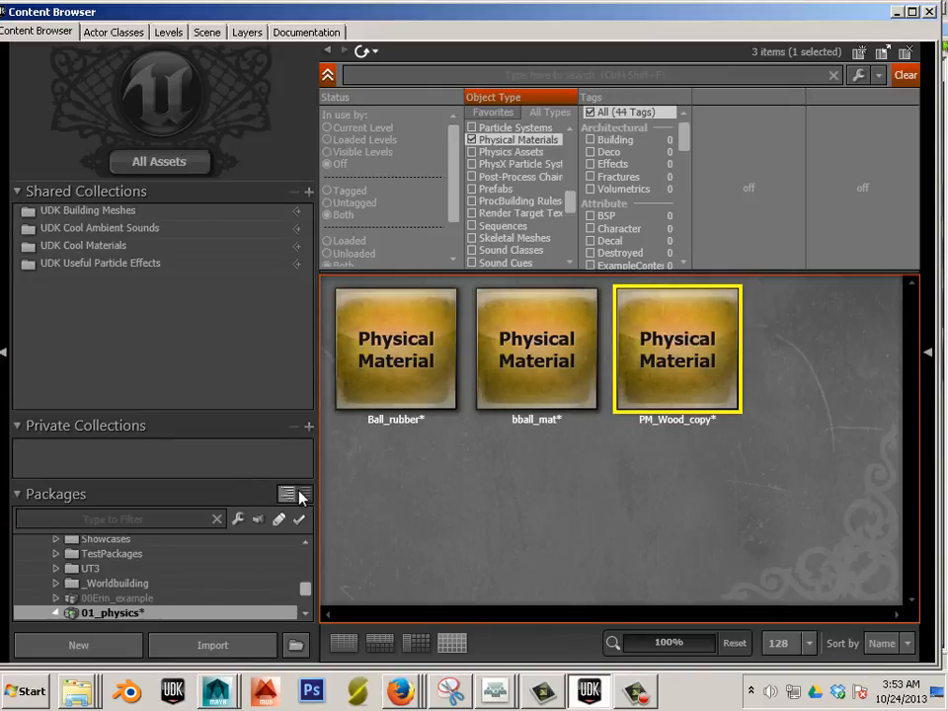
- Switch the packages back to a flat list and select the 01_physics package
click(302, 493)
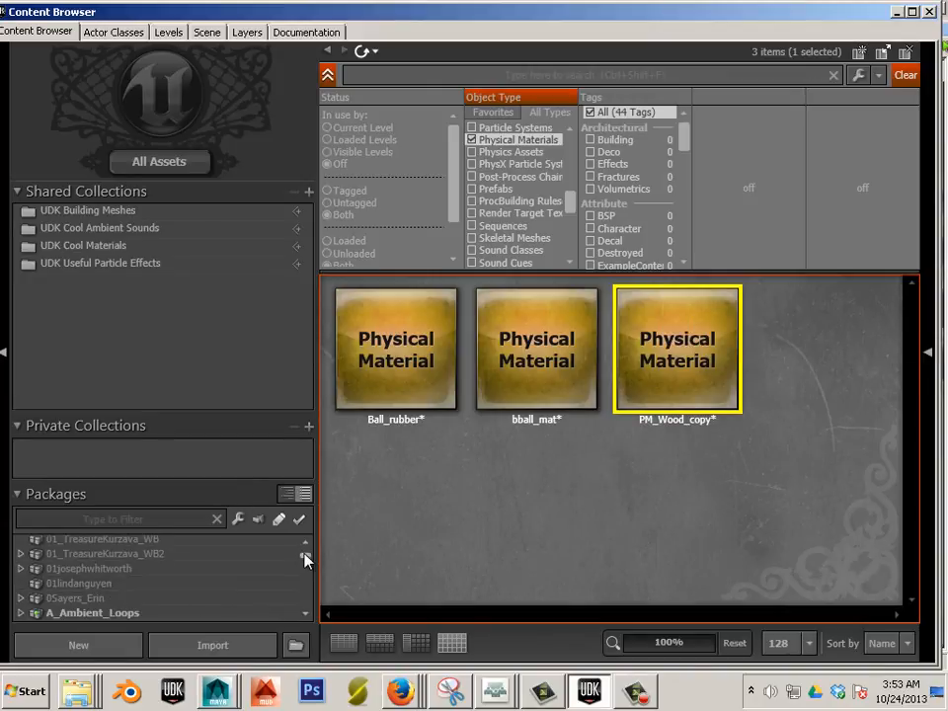
scroll(209, 561, up, 3)
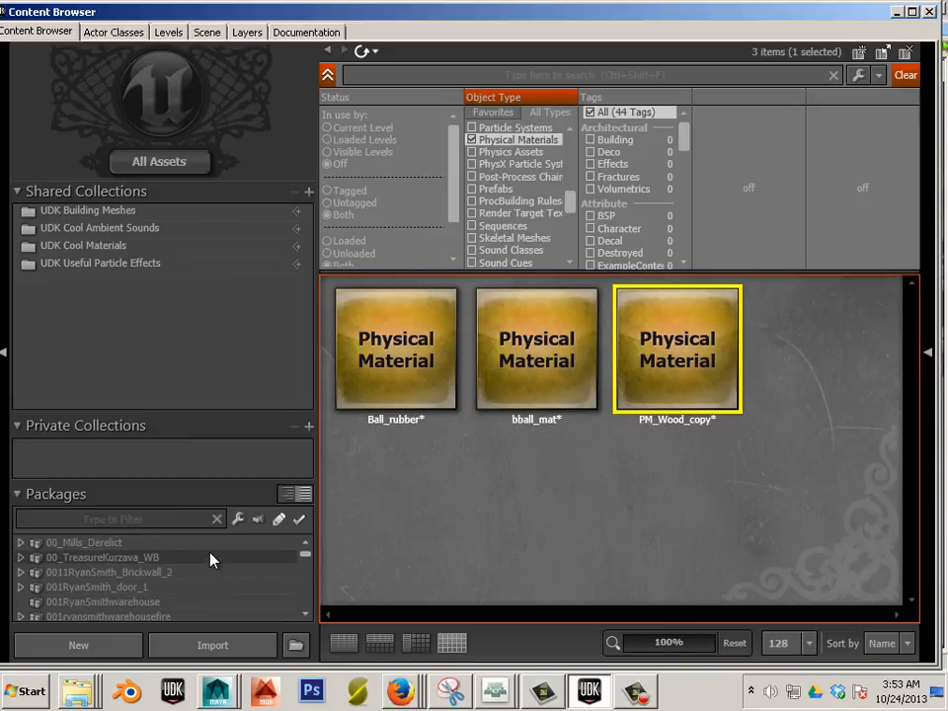
scroll(210, 553, down, 3)
click(171, 544)
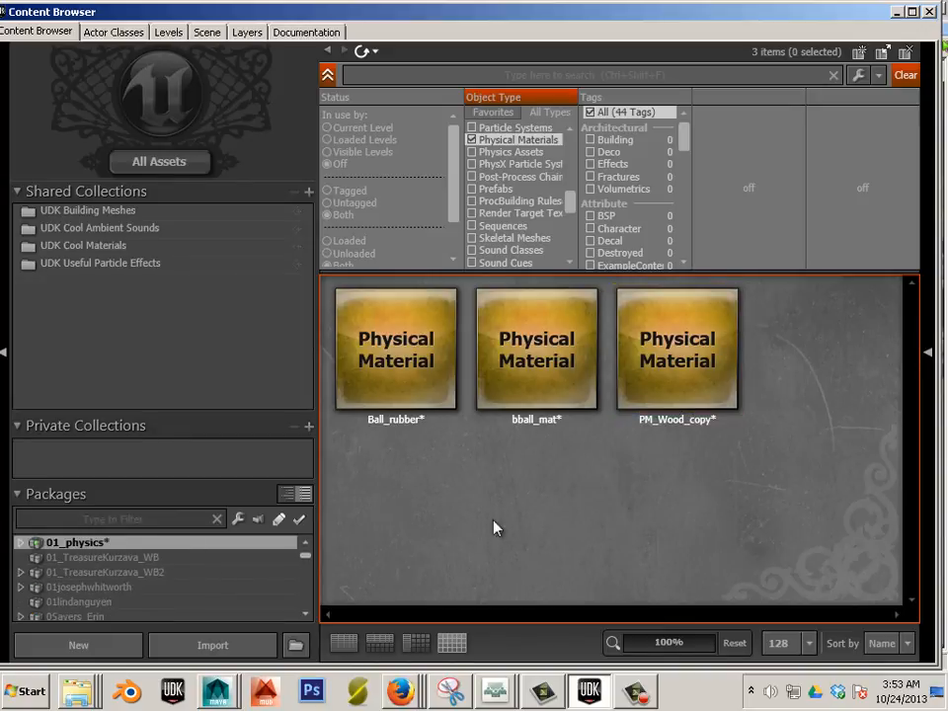
- Reset the object types to the unfiltered favorites and select the crate_Physics physics asset
click(493, 111)
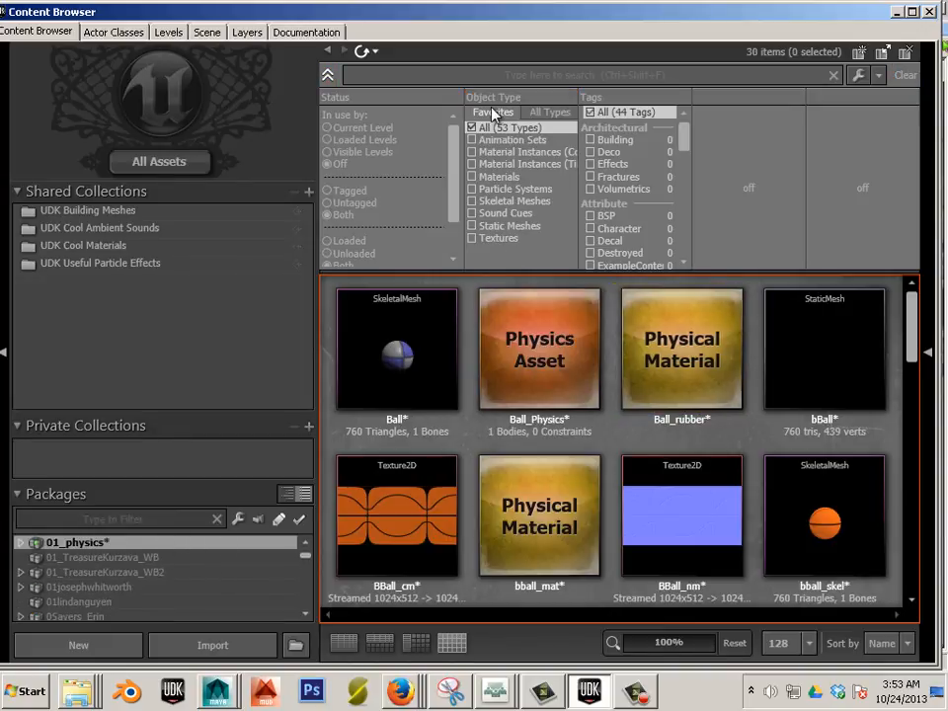
scroll(730, 476, down, 3)
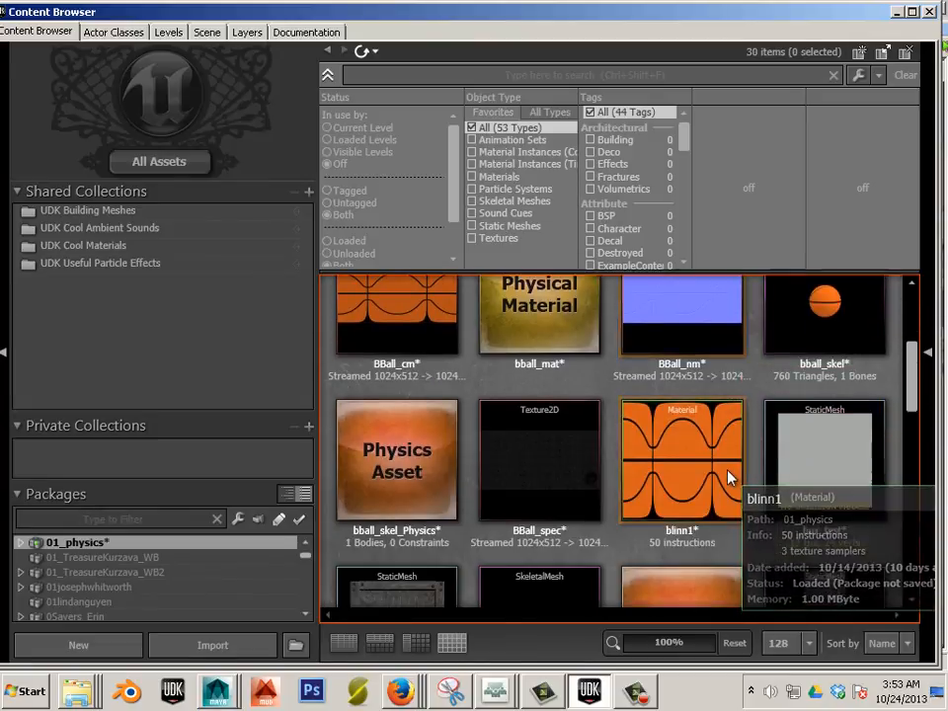
scroll(730, 474, down, 1)
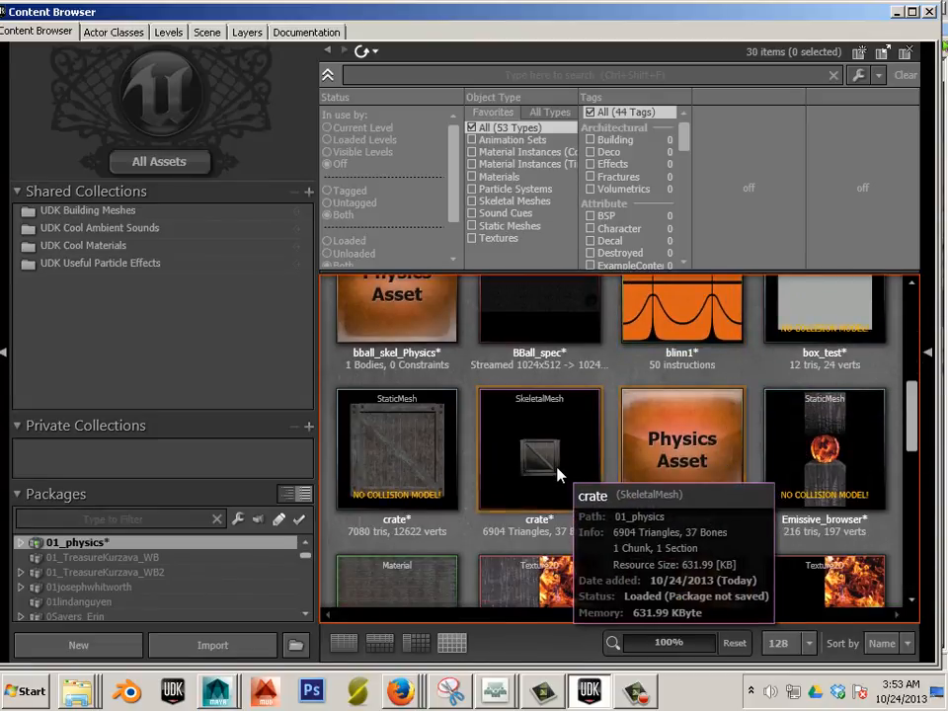
click(699, 464)
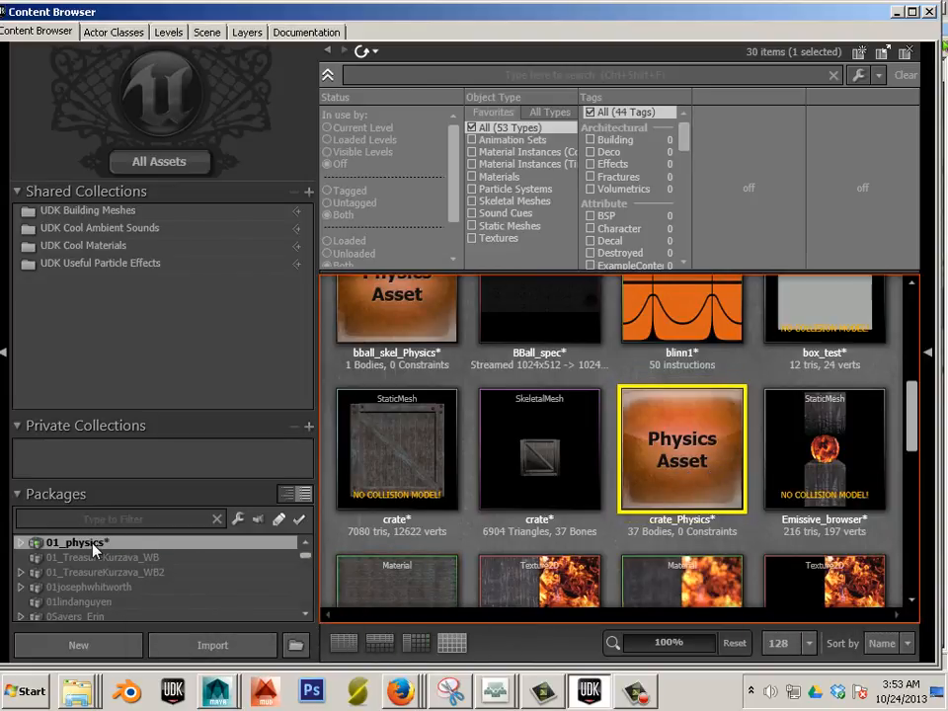
- Save the 01_physics package and open crate_Physics in the UnrealPhAT editor
right_click(136, 542)
click(131, 332)
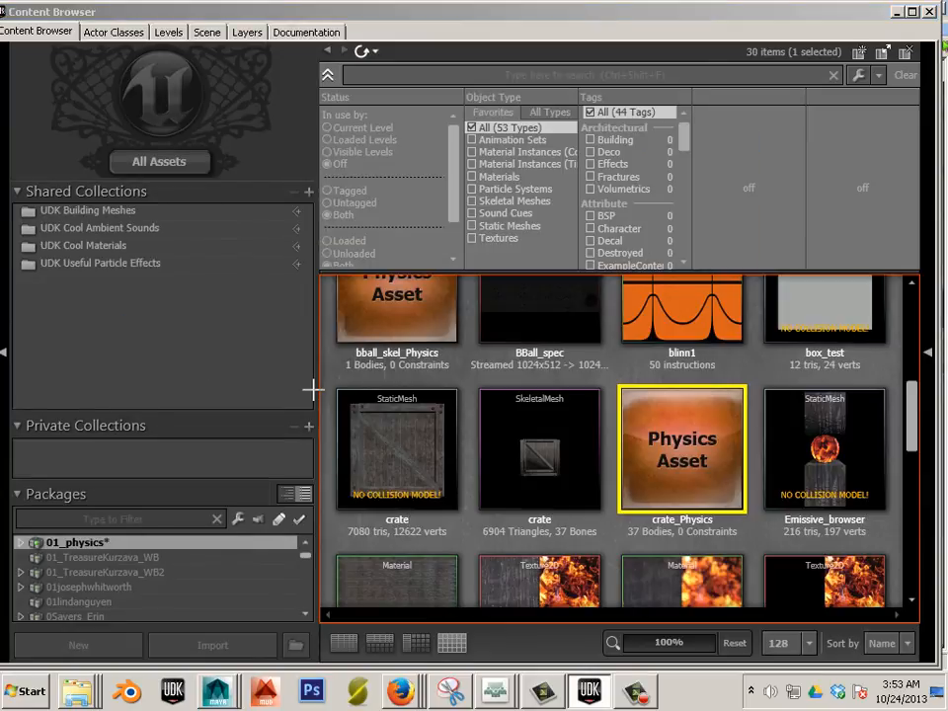
mouse_move(660, 461)
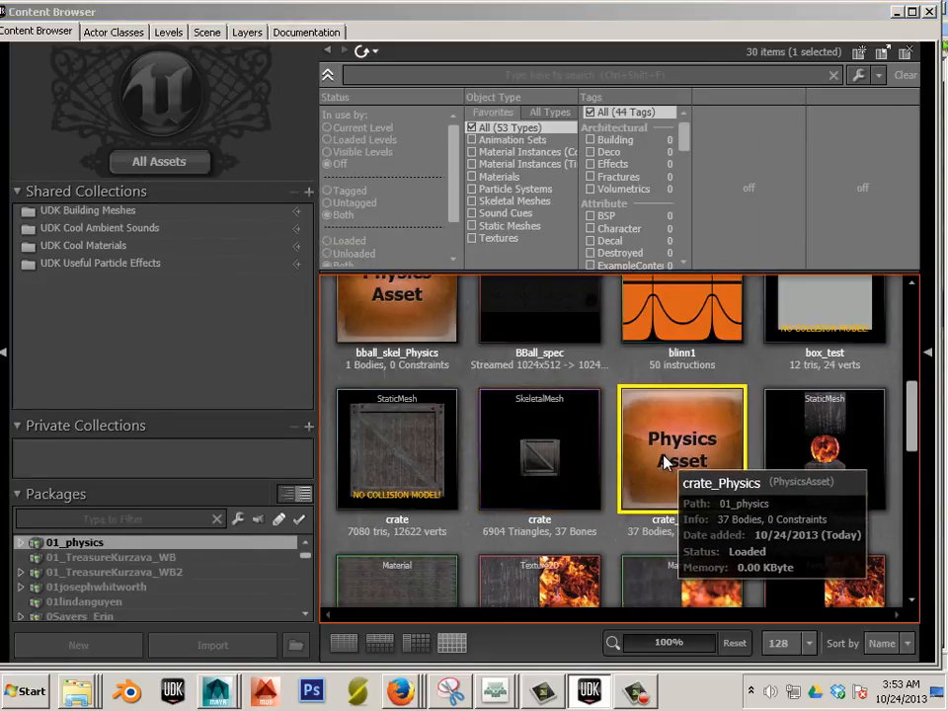
drag(945, 6, 222, 2)
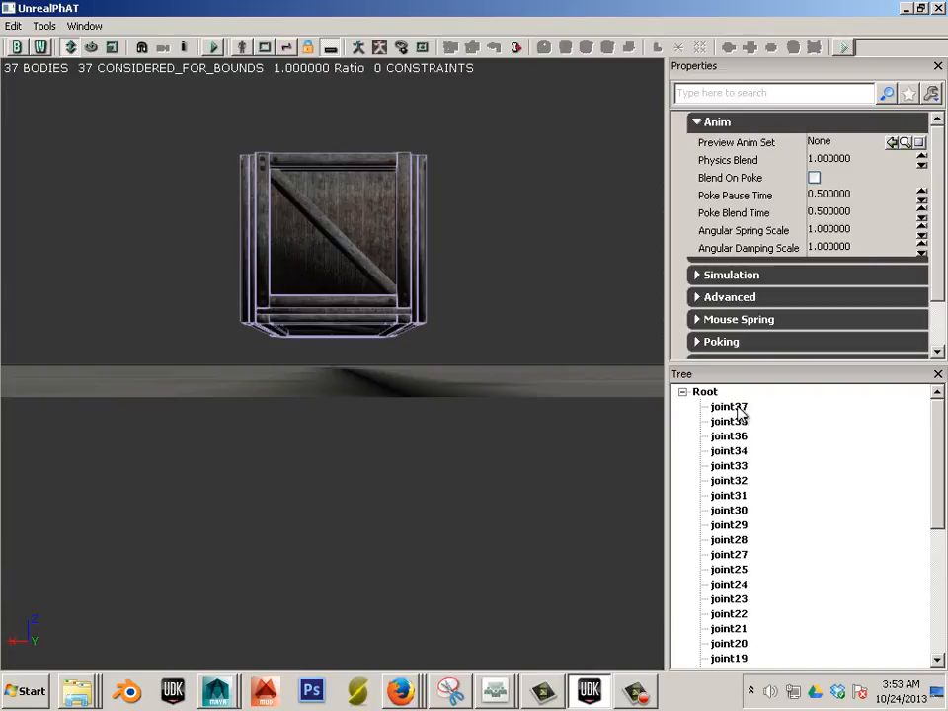
- Set the Phys Material of the crate's joint37 body to PM_Wood_copy
click(730, 406)
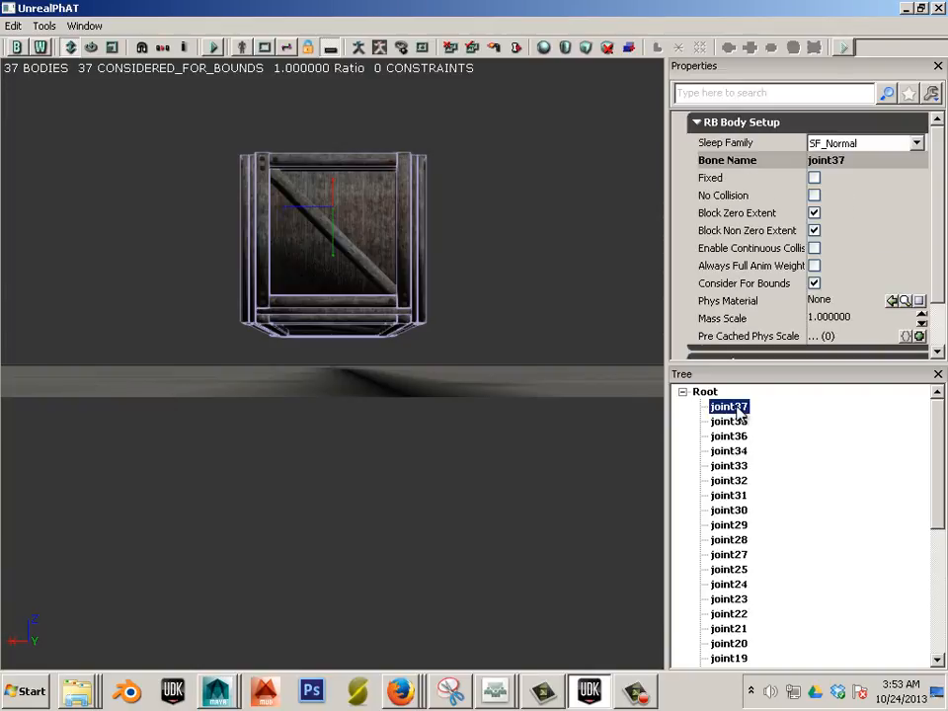
click(893, 301)
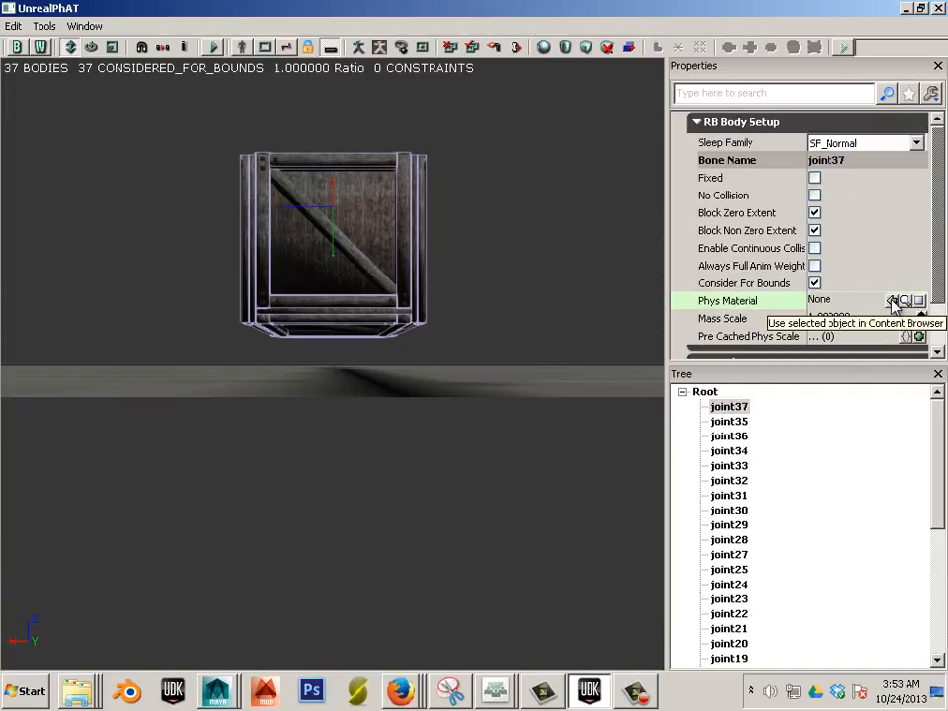
click(857, 304)
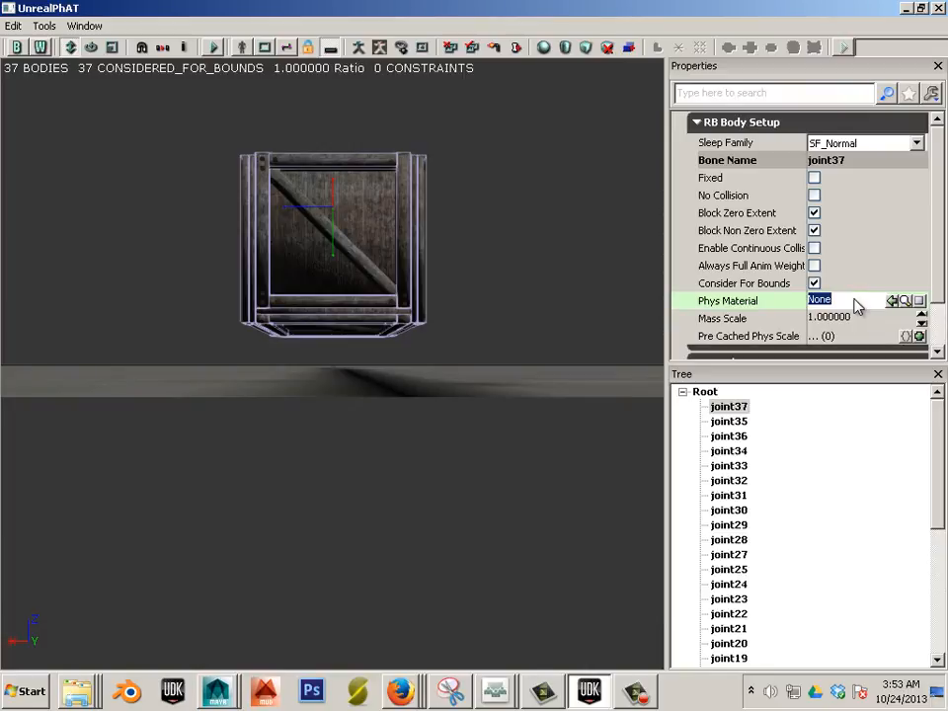
text(PM_Wood_copy)
click(763, 409)
- Set the Phys Material of the crate's joint35 body to PM_Wood_copy
click(743, 422)
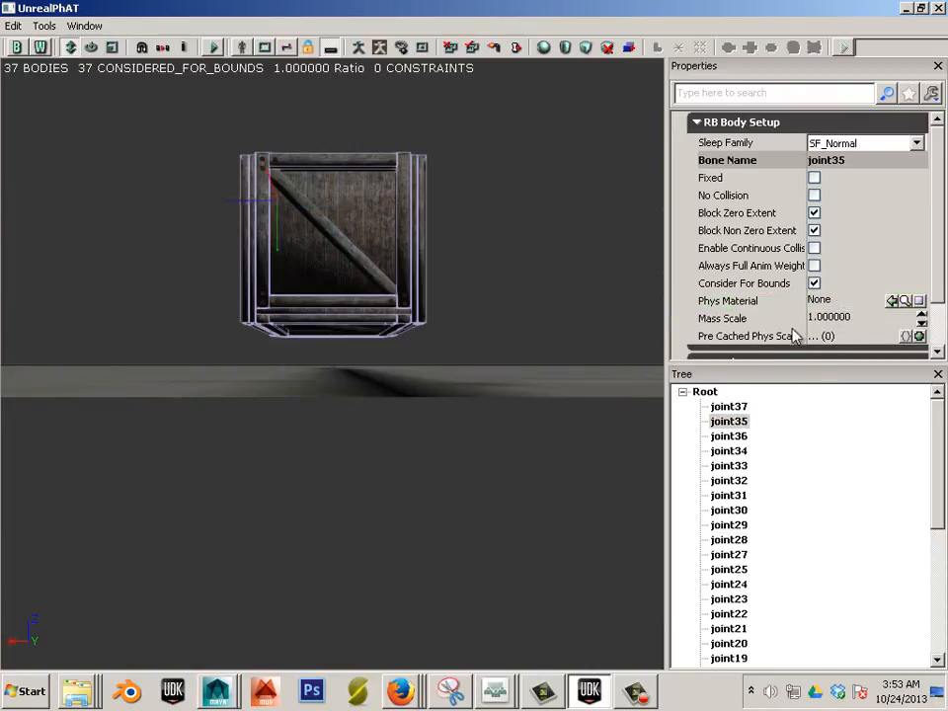
click(818, 302)
text(PM_Wood_copy)
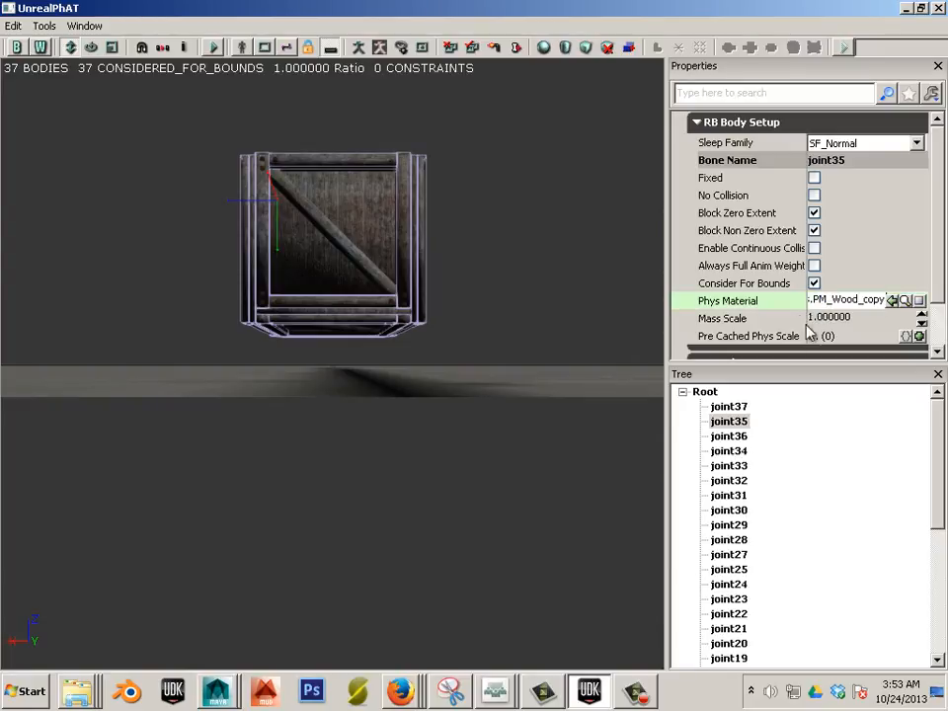
- Set the Phys Material of the crate's joint36 and joint34 bodies to PM_Wood_copy
click(765, 435)
click(820, 301)
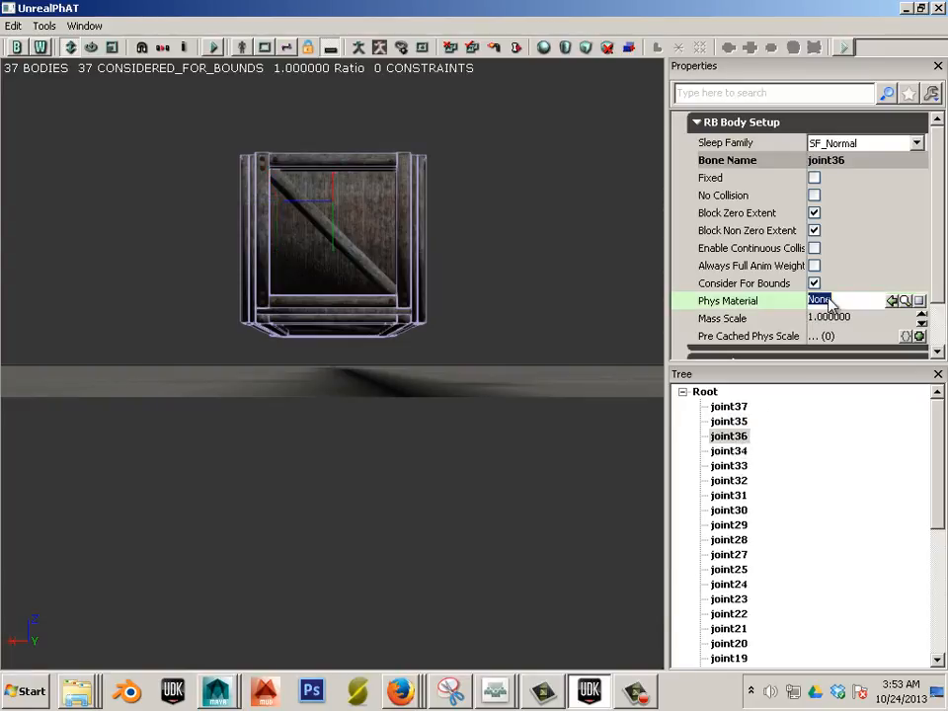
key(ctrl+v)
click(741, 449)
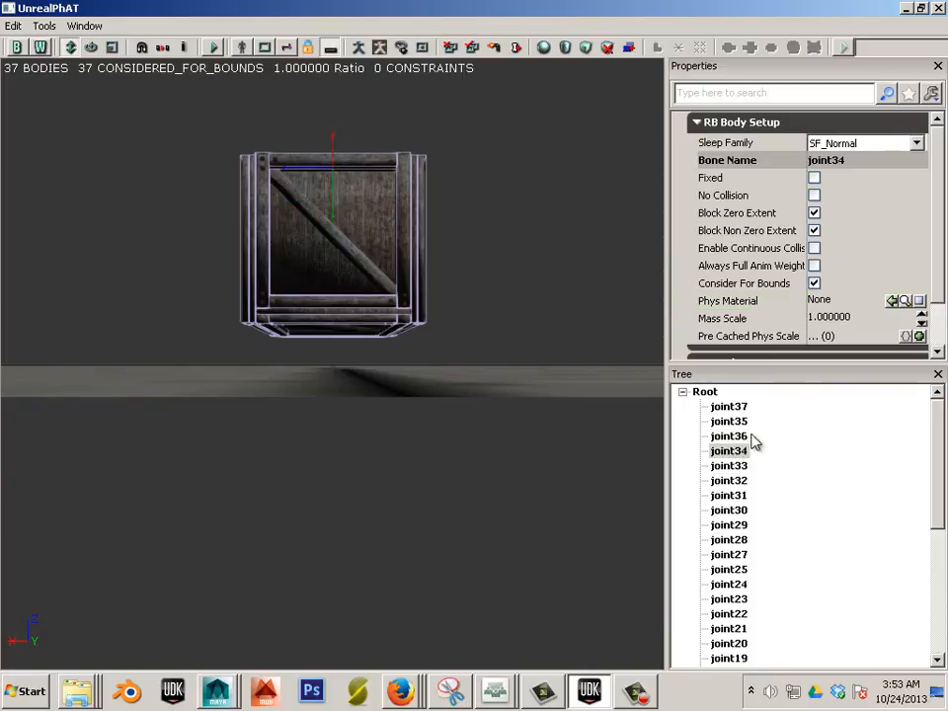
click(832, 305)
key(ctrl+v)
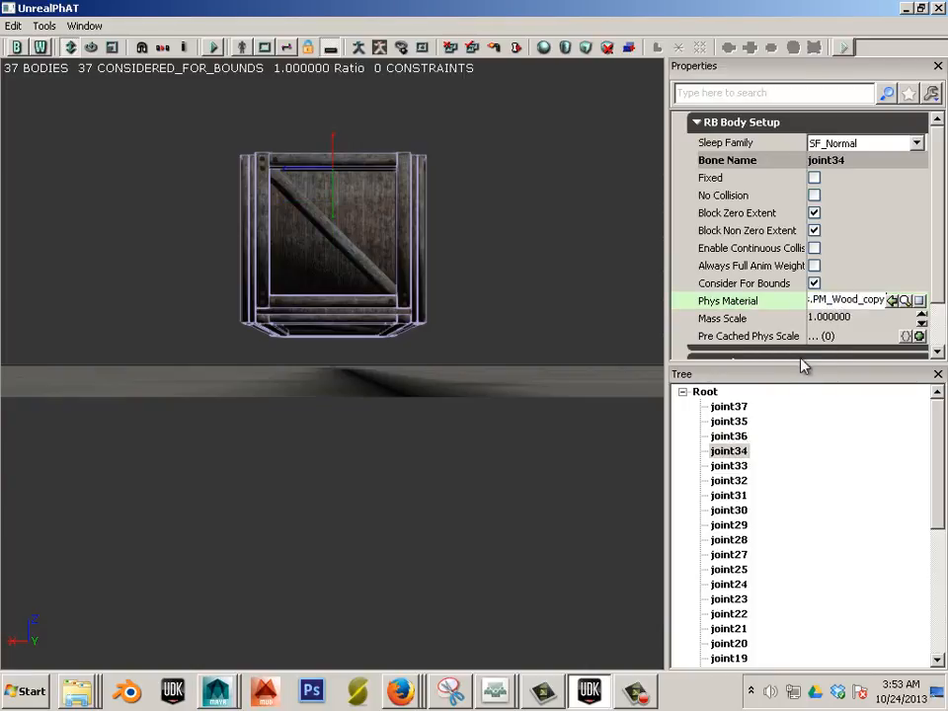
- Set the Phys Material of the crate's joint33 body and of the Root body to PM_Wood_copy
click(731, 466)
click(830, 305)
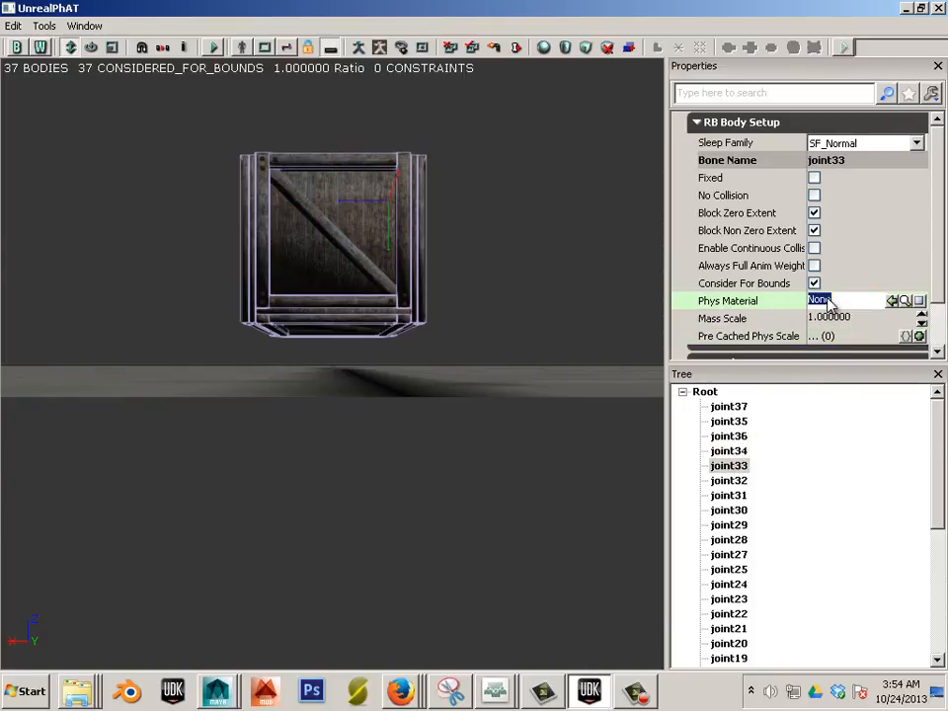
text(PM_Wood_copy)
click(731, 481)
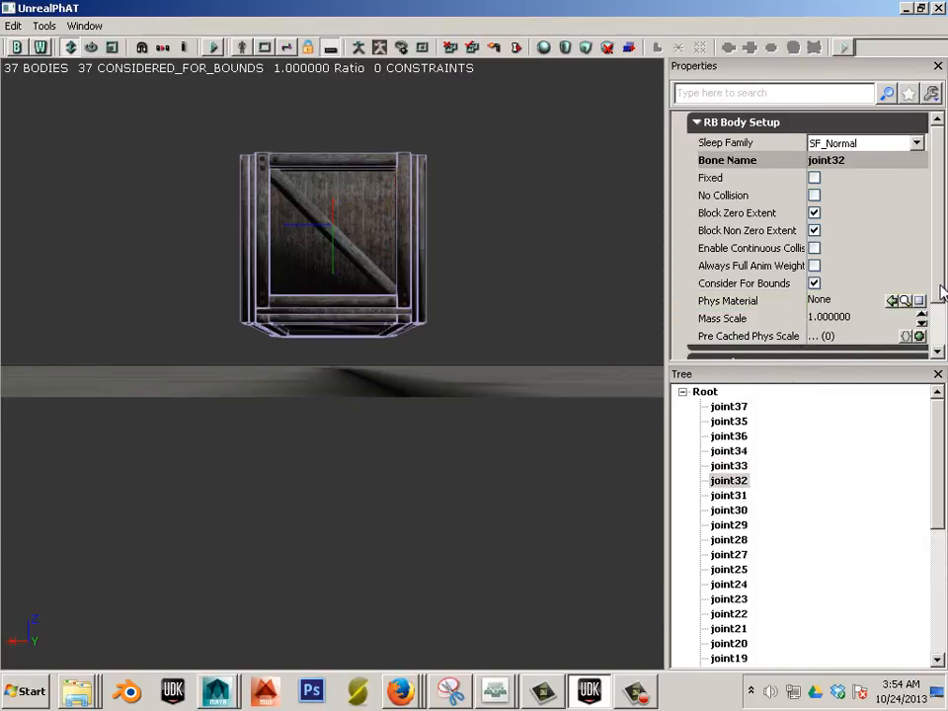
scroll(938, 340, down, 3)
scroll(932, 222, up, 3)
click(704, 392)
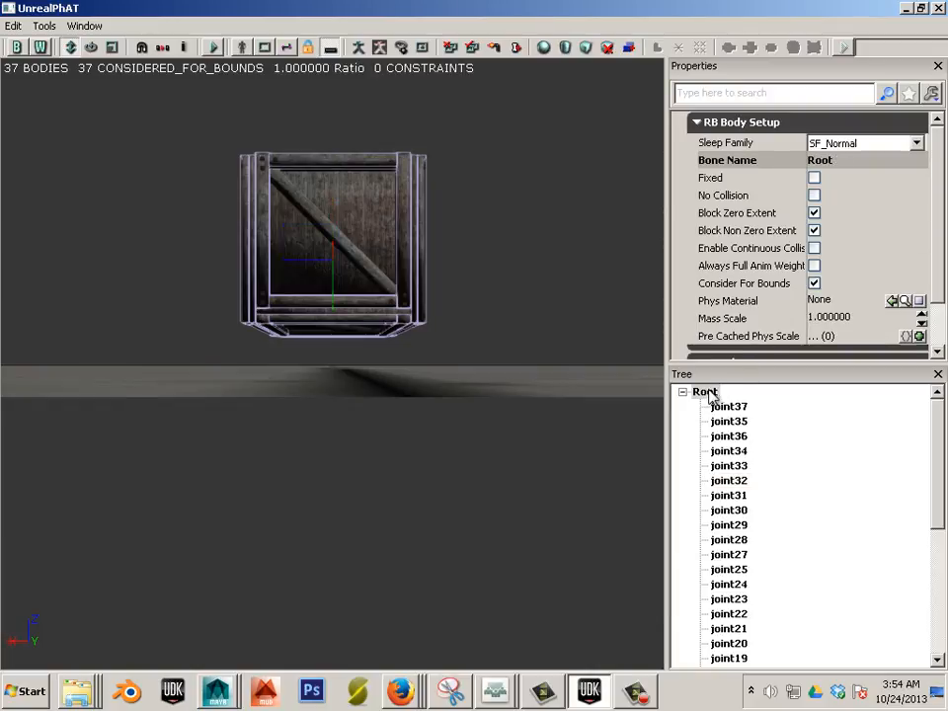
click(831, 301)
key(ctrl+v)
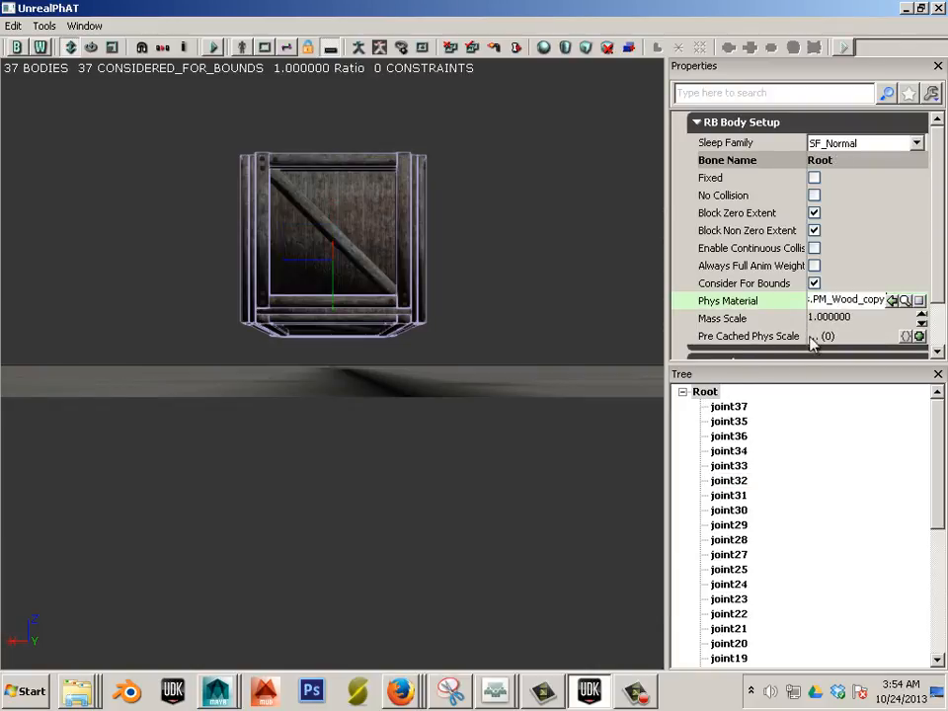
- Check the Phys Material of joint36, joint34 and joint33, and set that of the joint32 body to PM_Wood_copy
click(737, 436)
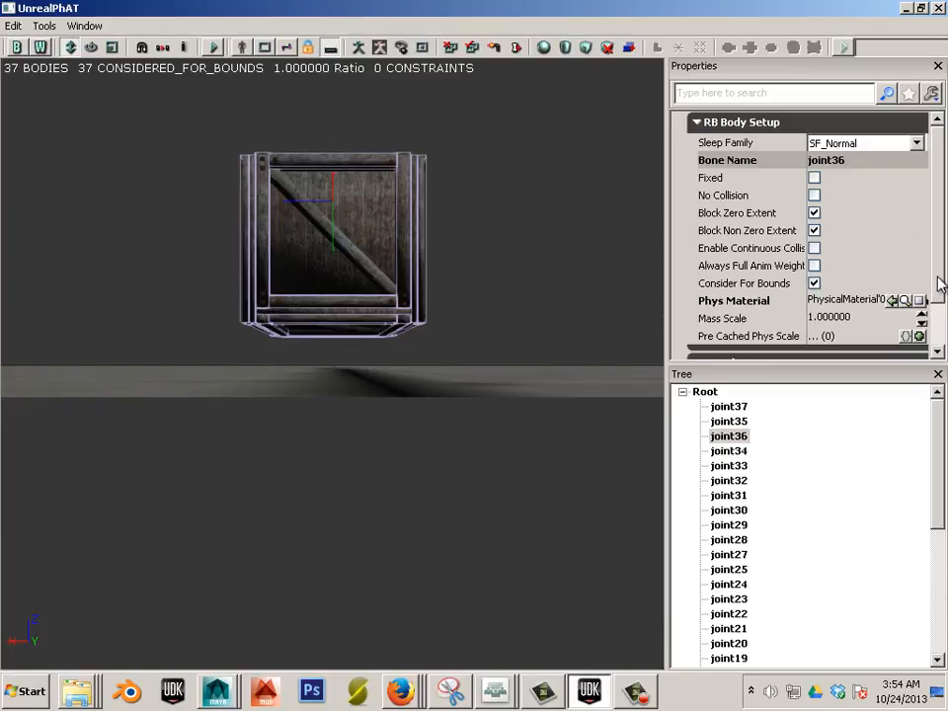
mouse_move(938, 283)
mouse_down()
mouse_move(937, 211)
mouse_move(937, 300)
mouse_up()
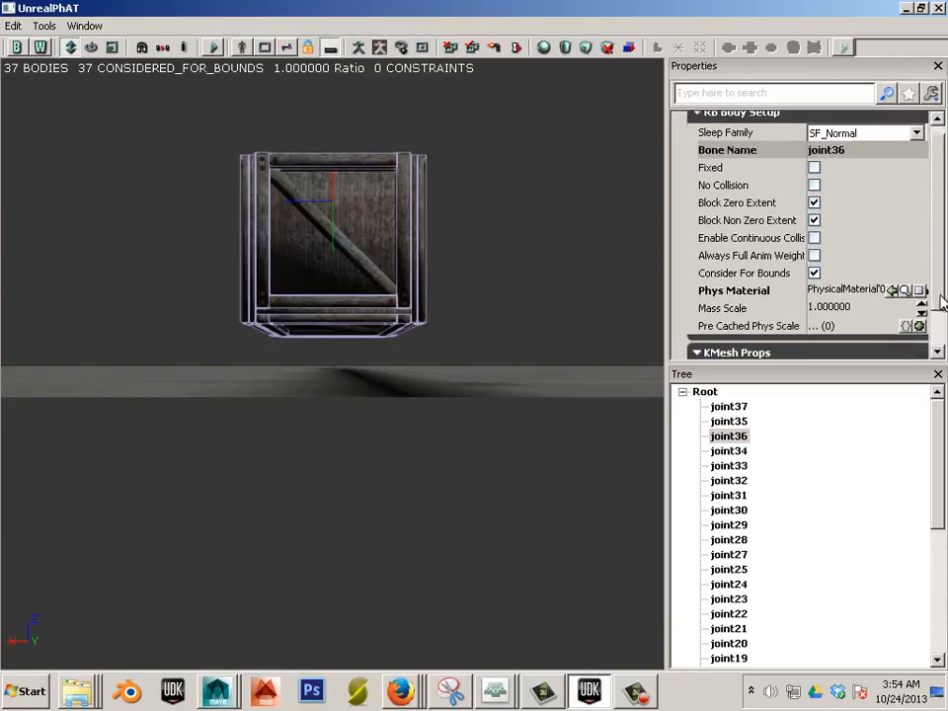
click(735, 452)
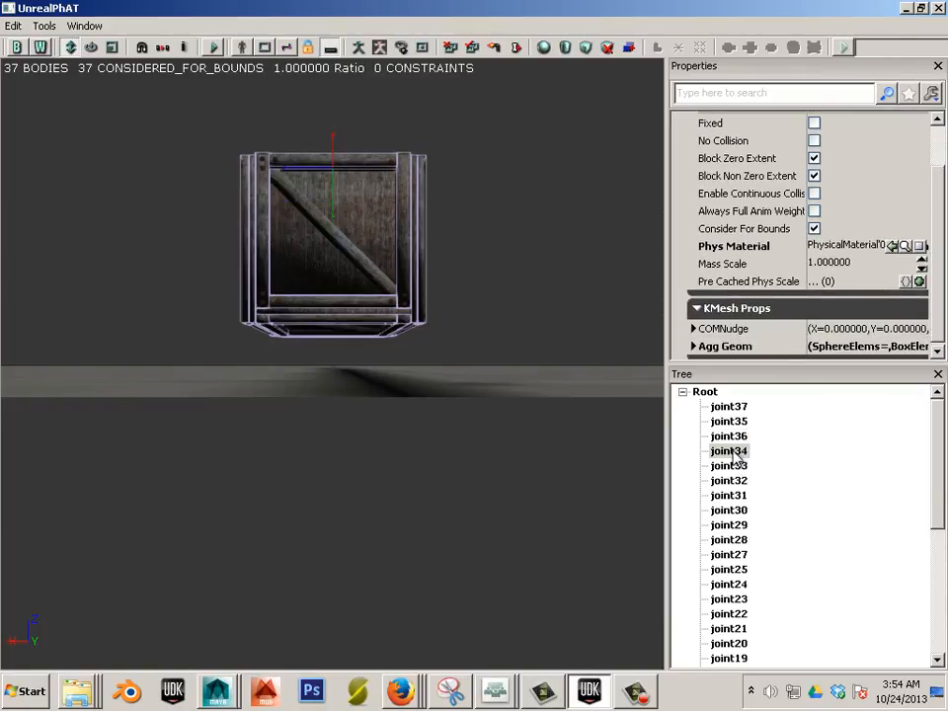
click(729, 466)
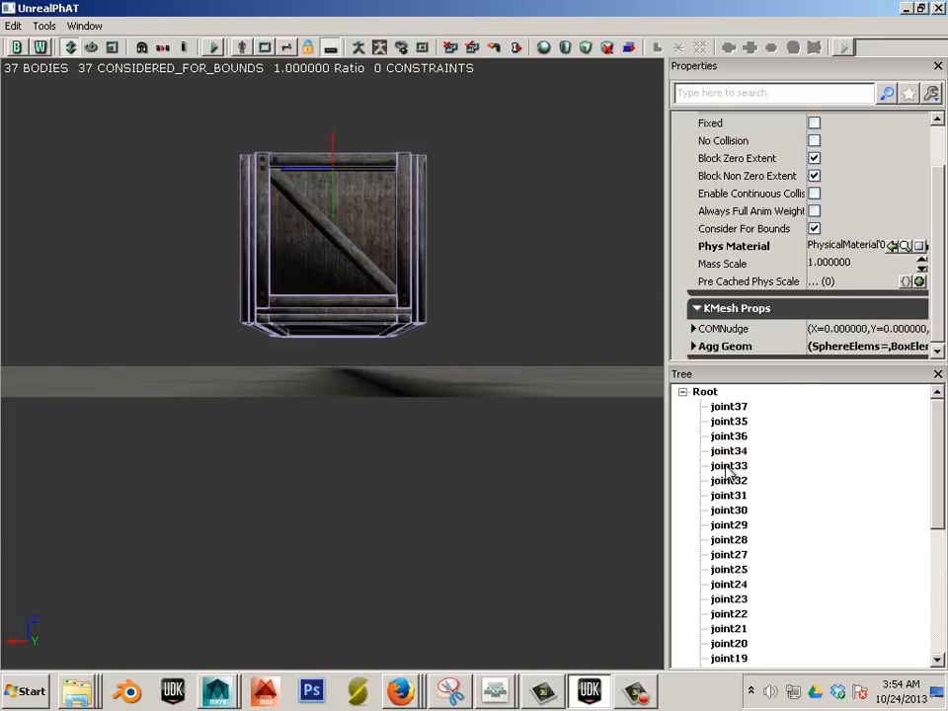
click(731, 481)
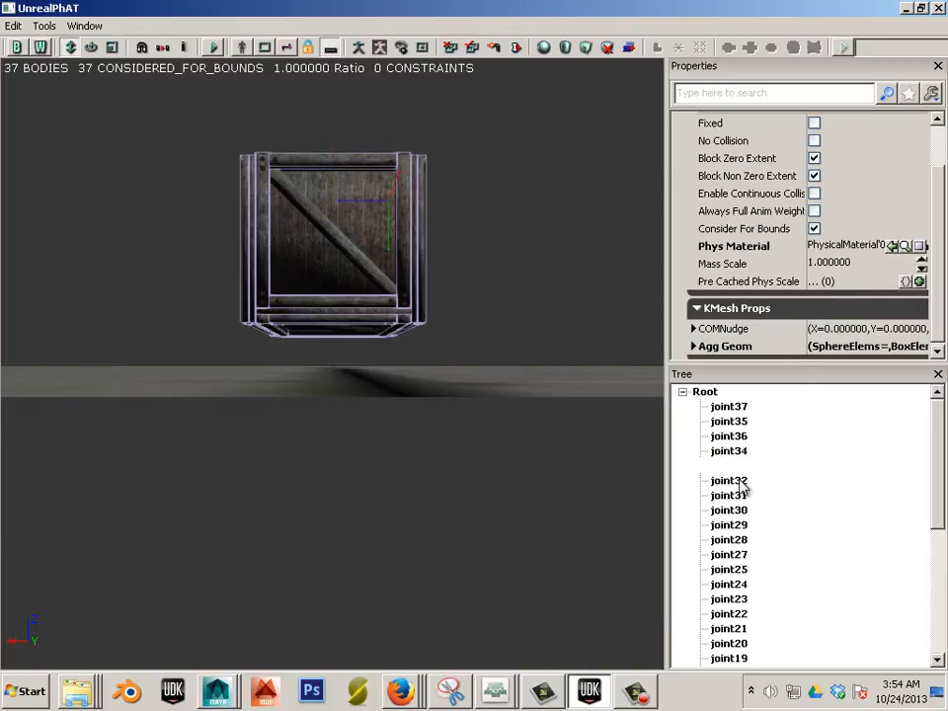
click(841, 246)
text(PM_Wood_copy)
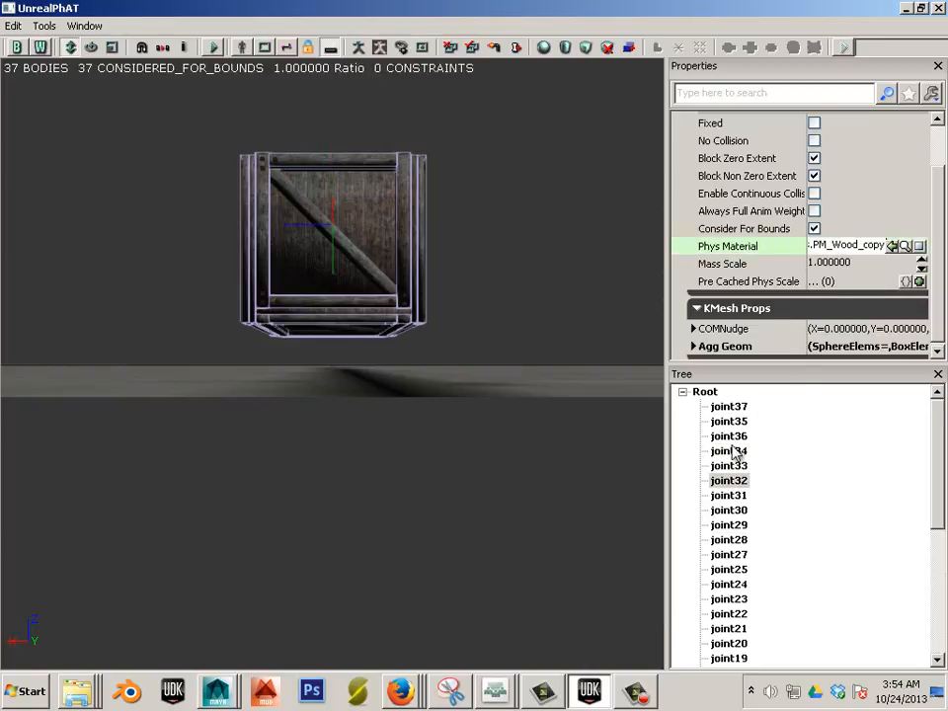
- Set the Phys Material of the crate's joint31 and joint30 bodies to PM_Wood_copy
click(729, 495)
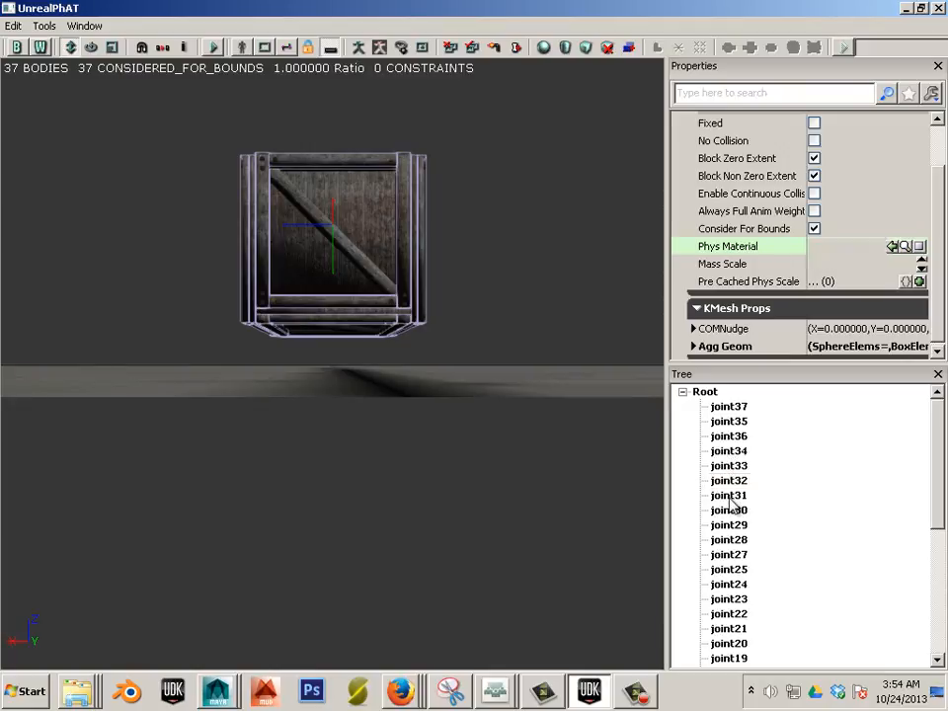
click(818, 247)
text(PM_Wood_copy)
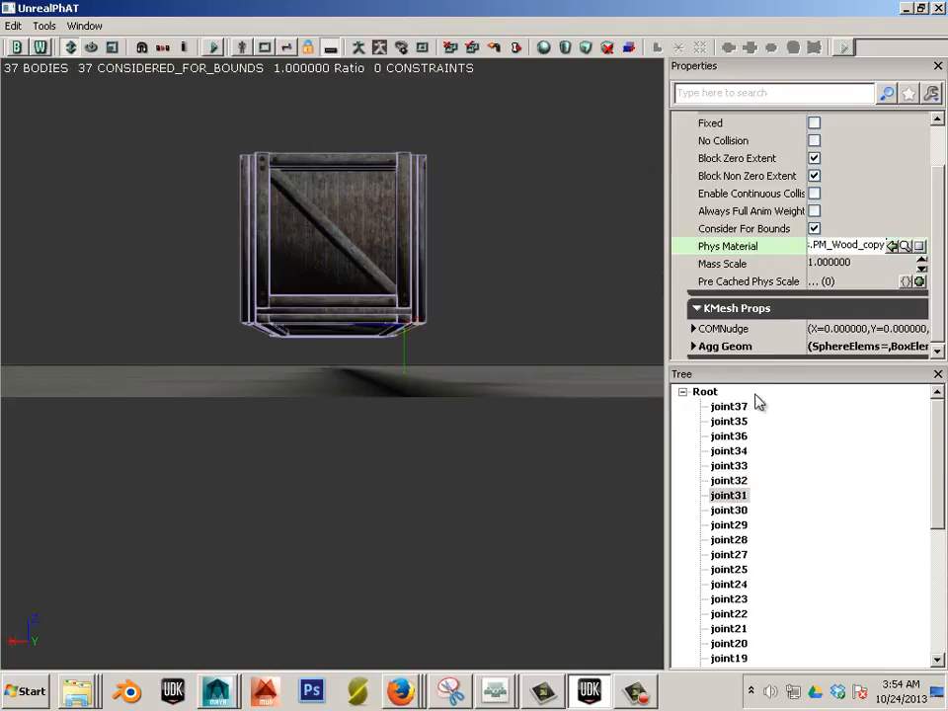
click(728, 510)
click(834, 246)
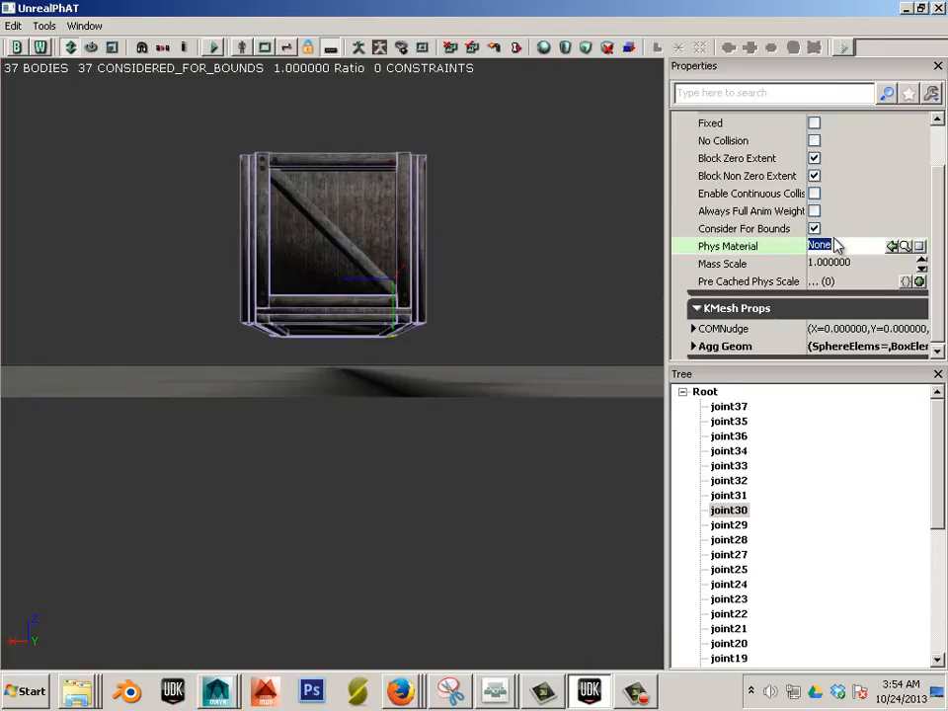
text(.PM_Wood_copy)
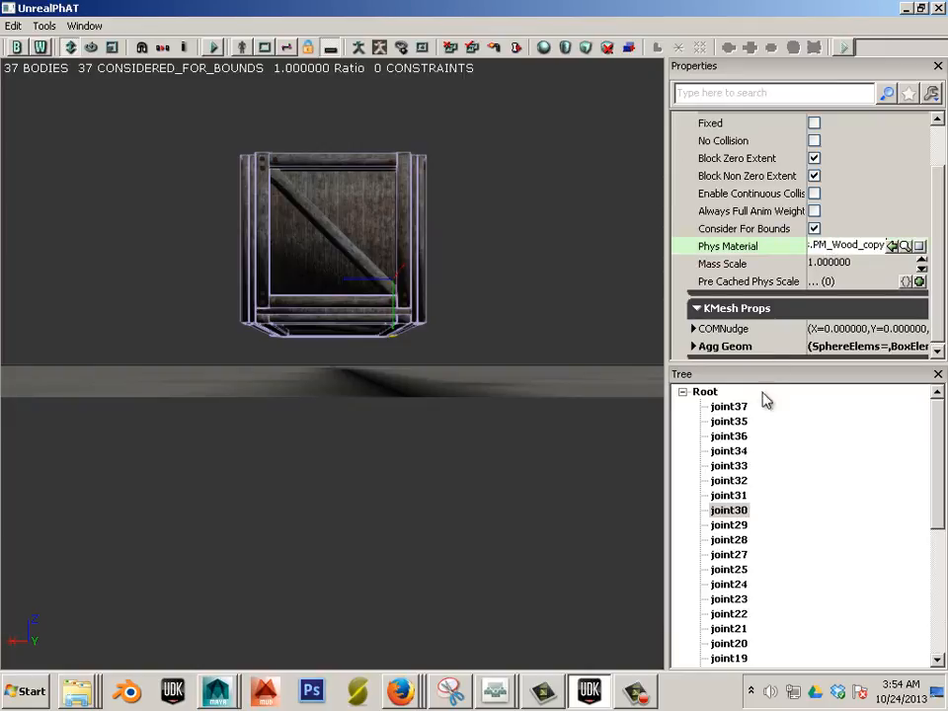
- Set the Phys Material of the crate's joint29 and joint28 bodies to PM_Wood_copy
click(734, 527)
click(834, 246)
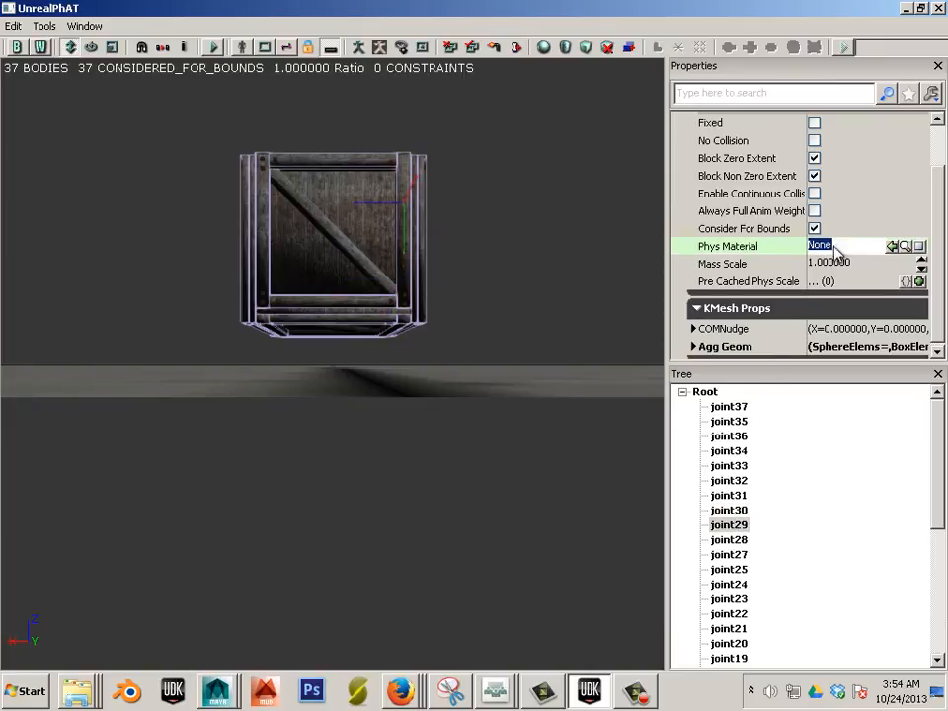
text(PM_Wood_copy)
click(728, 541)
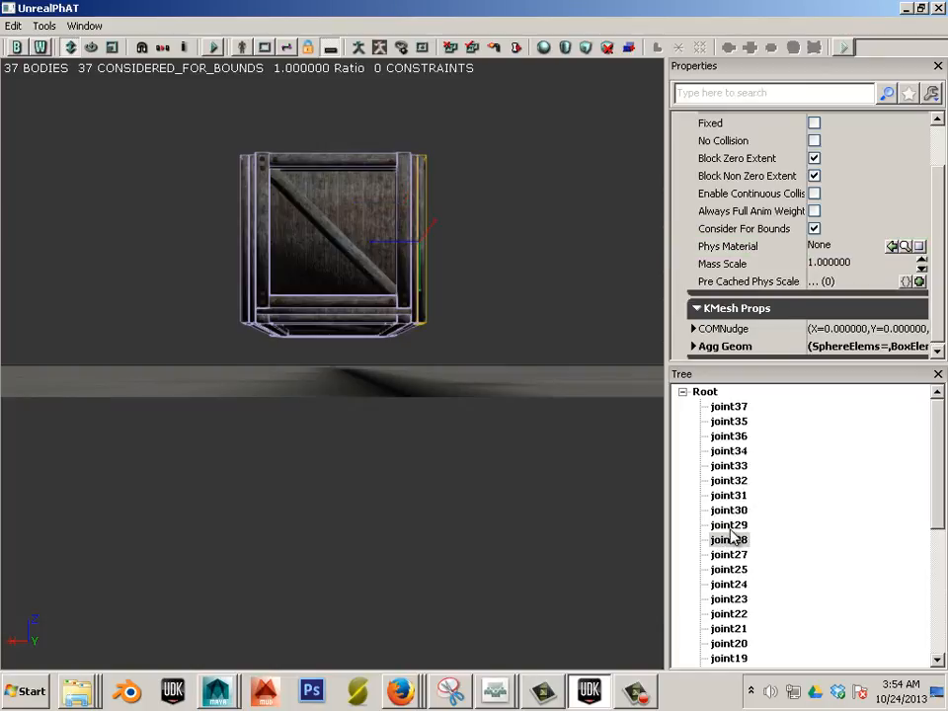
click(846, 249)
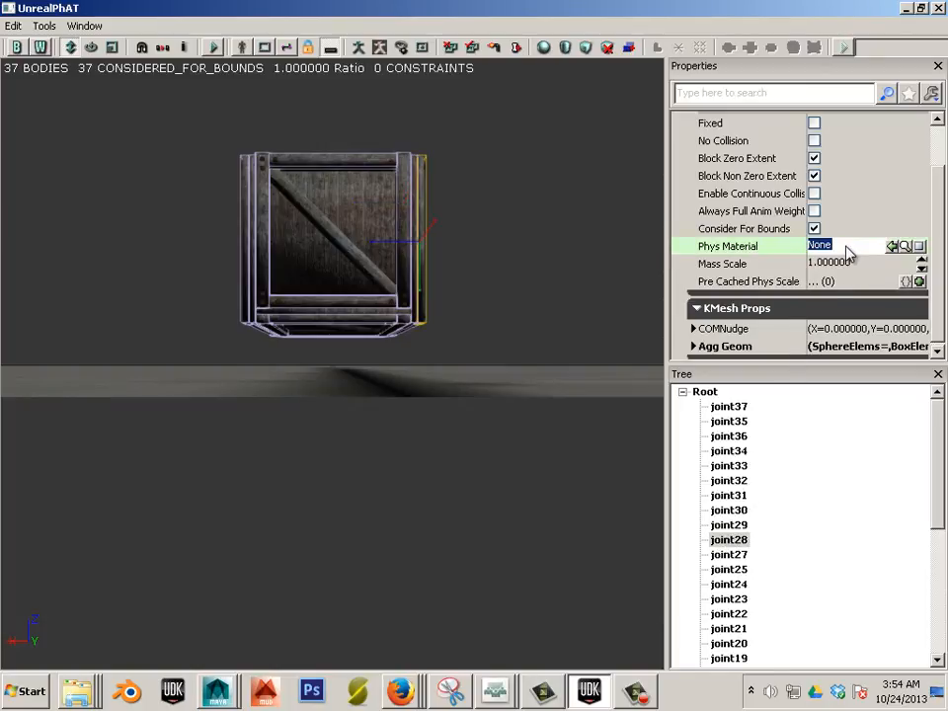
text(PM_Wood_copy)
- Set the Phys Material of the crate's joint27 and joint25 bodies to PM_Wood_copy
click(729, 554)
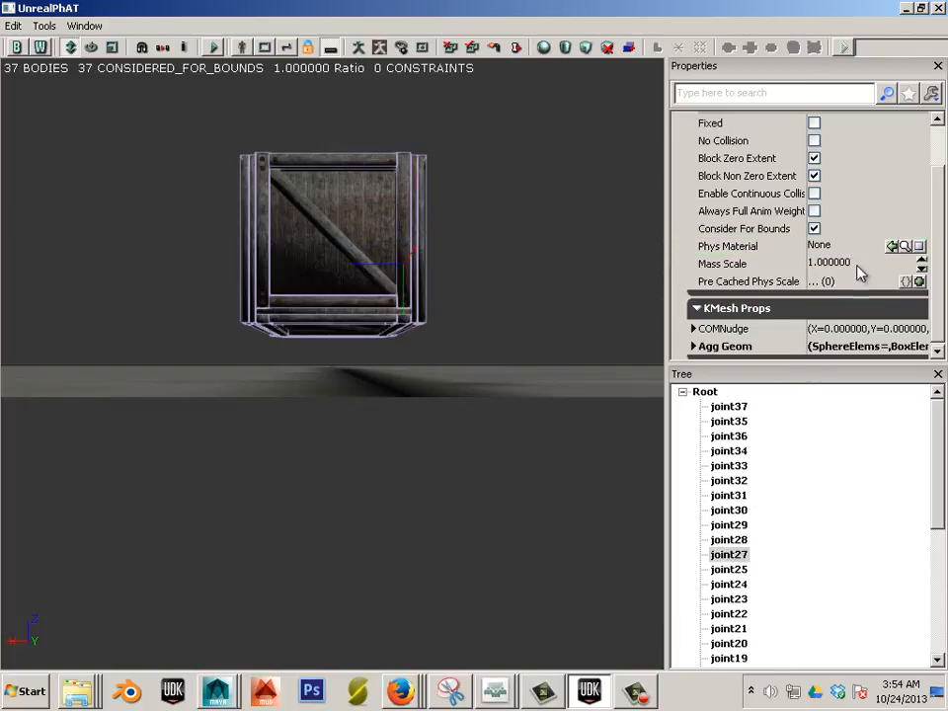
click(849, 249)
text(PM_Wood_copy)
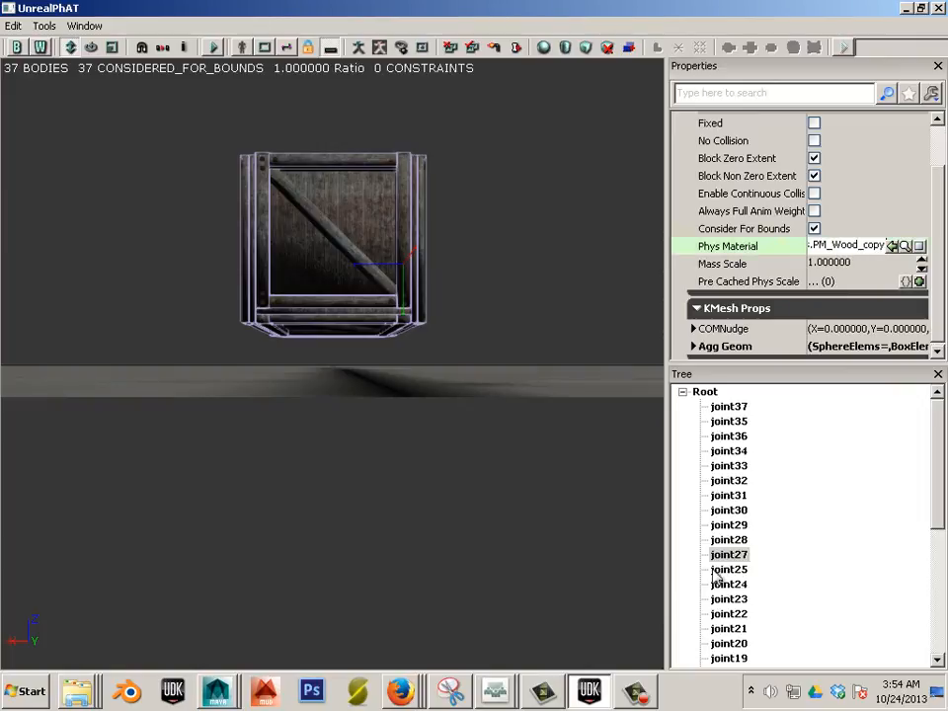
click(729, 569)
click(849, 253)
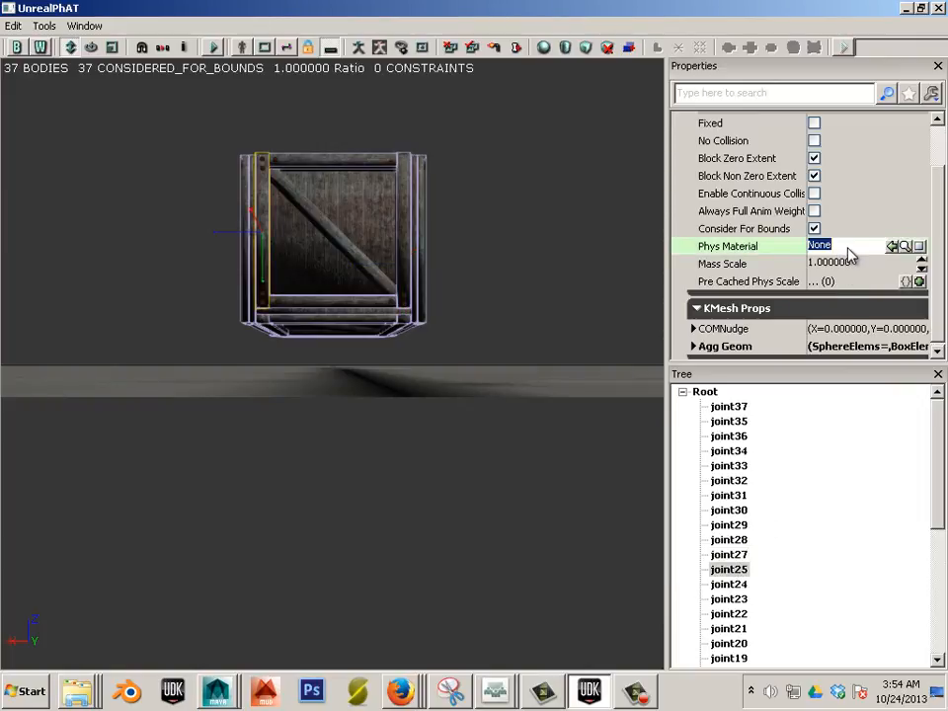
text(PM_Wood_copy)
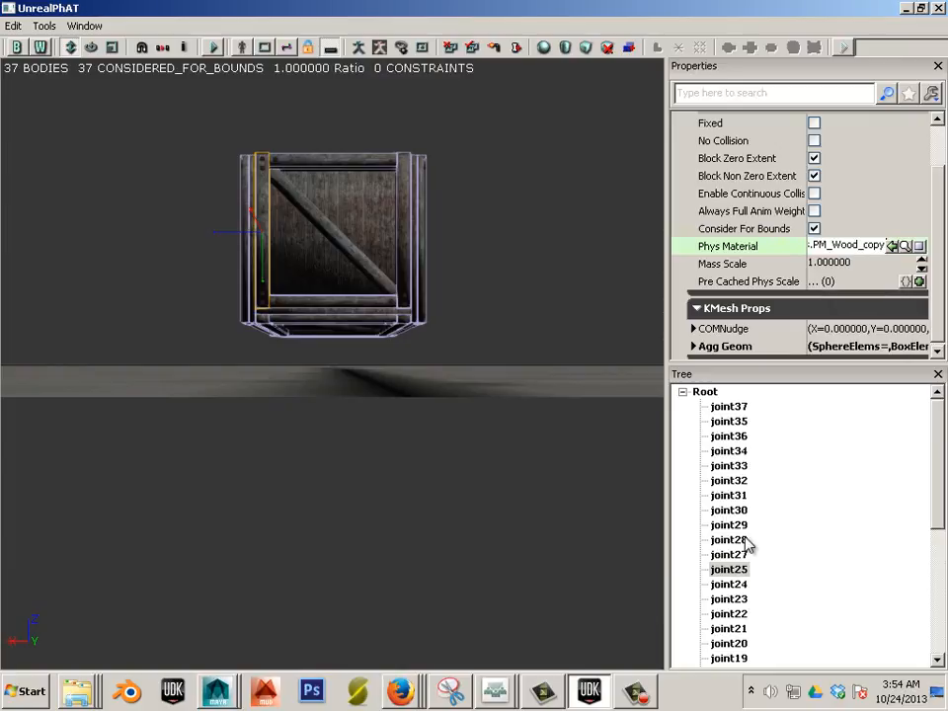
- Set the Phys Material of the crate's joint24 and joint23 bodies to PM_Wood_copy
click(721, 584)
click(846, 252)
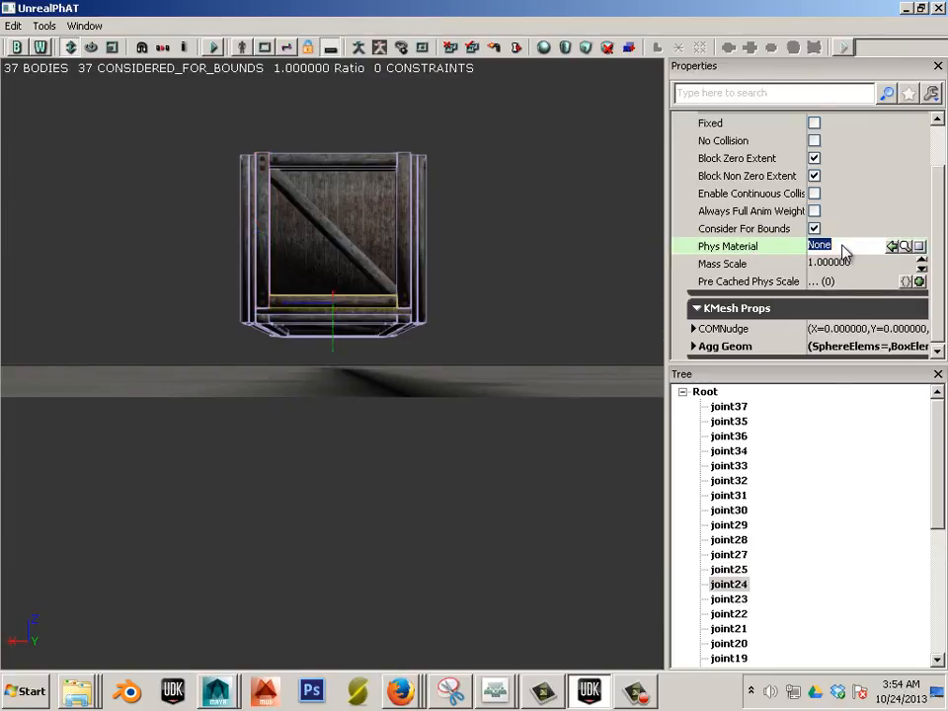
text(PM_Wood_copy)
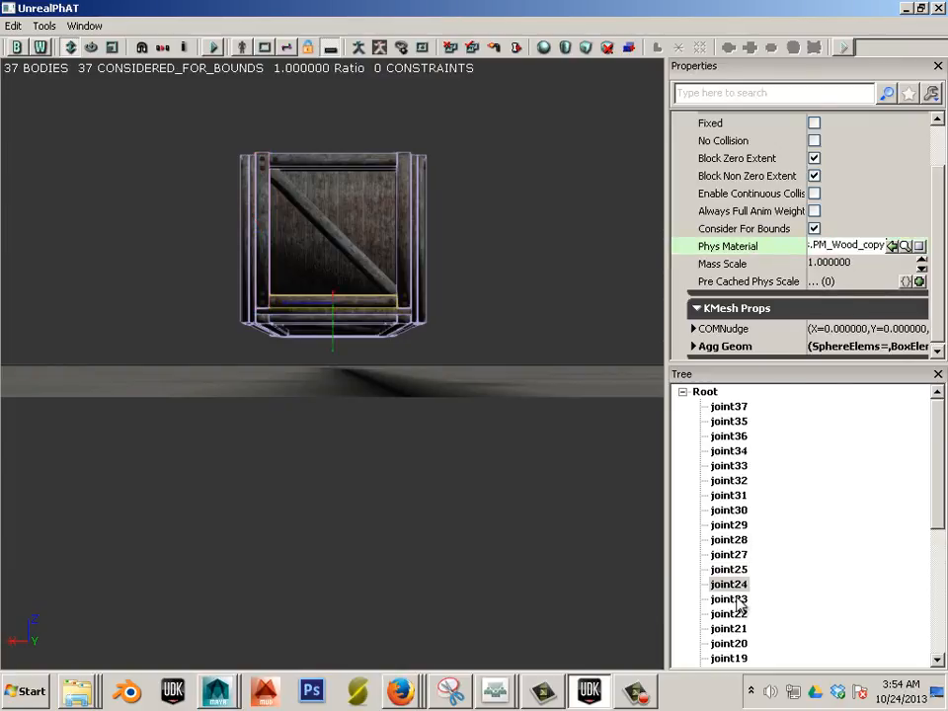
click(742, 599)
click(846, 252)
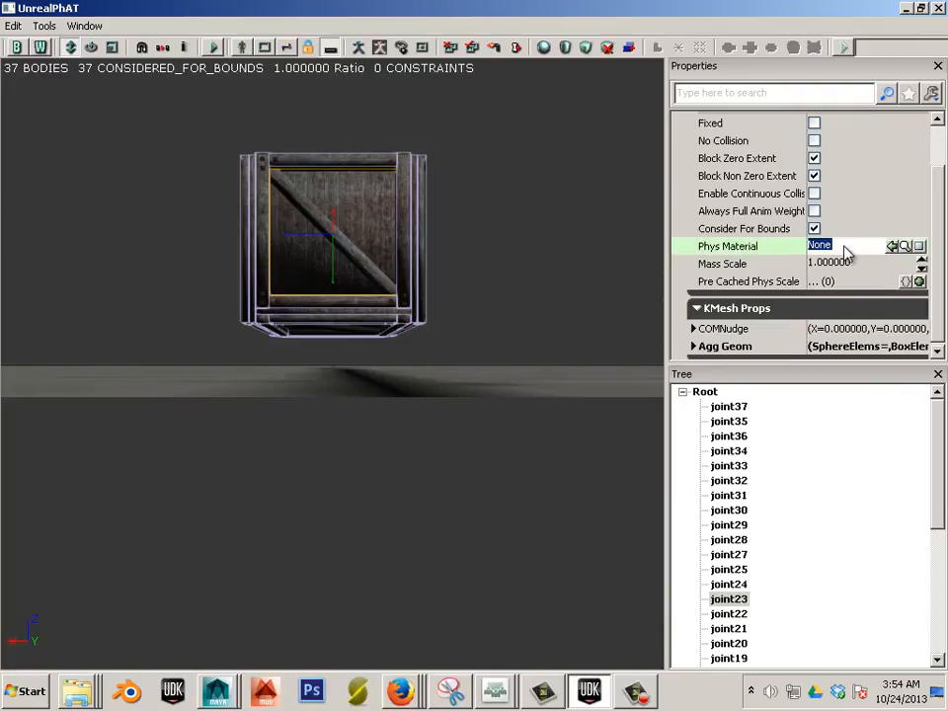
text(PM_Wood_copy)
- Set the Phys Material of the crate's joint22 and joint21 bodies to PM_Wood_copy
click(736, 628)
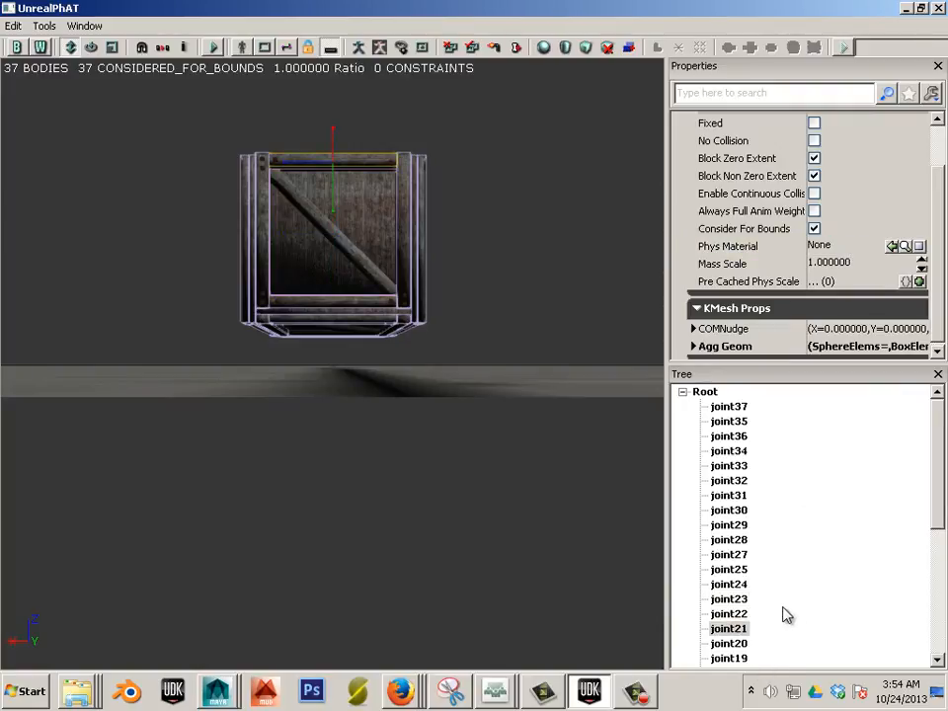
click(731, 613)
click(846, 247)
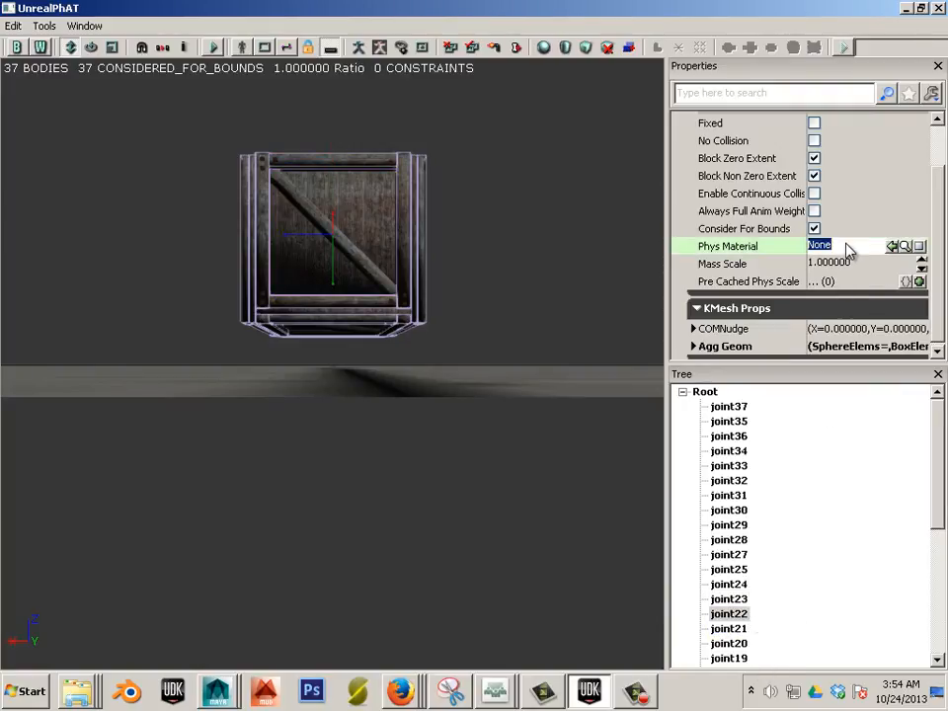
text(PM_Wood_copy)
click(736, 628)
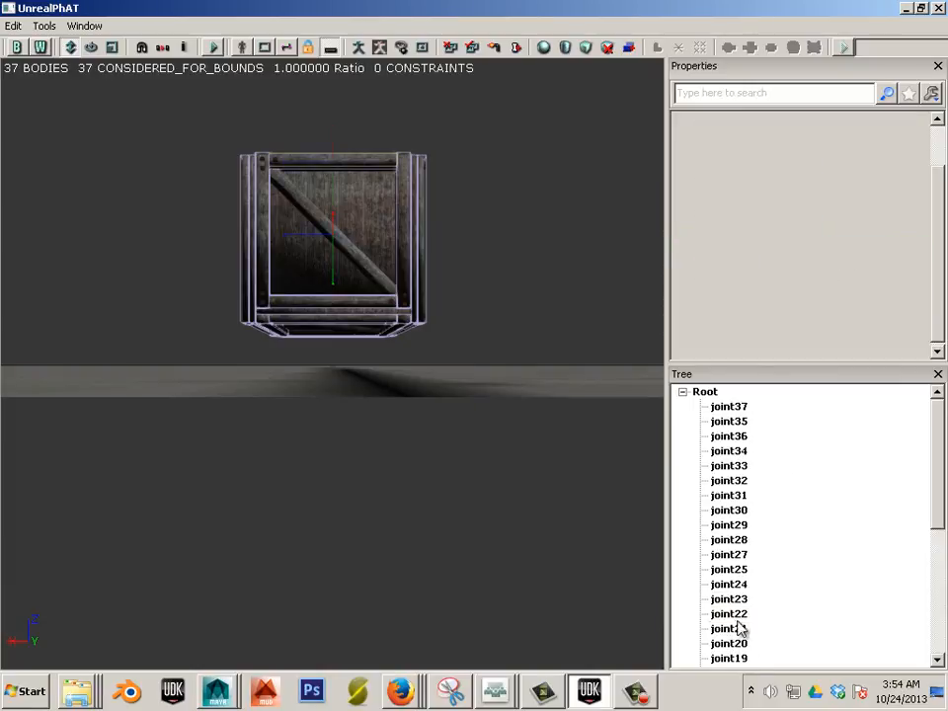
drag(938, 474, 893, 463)
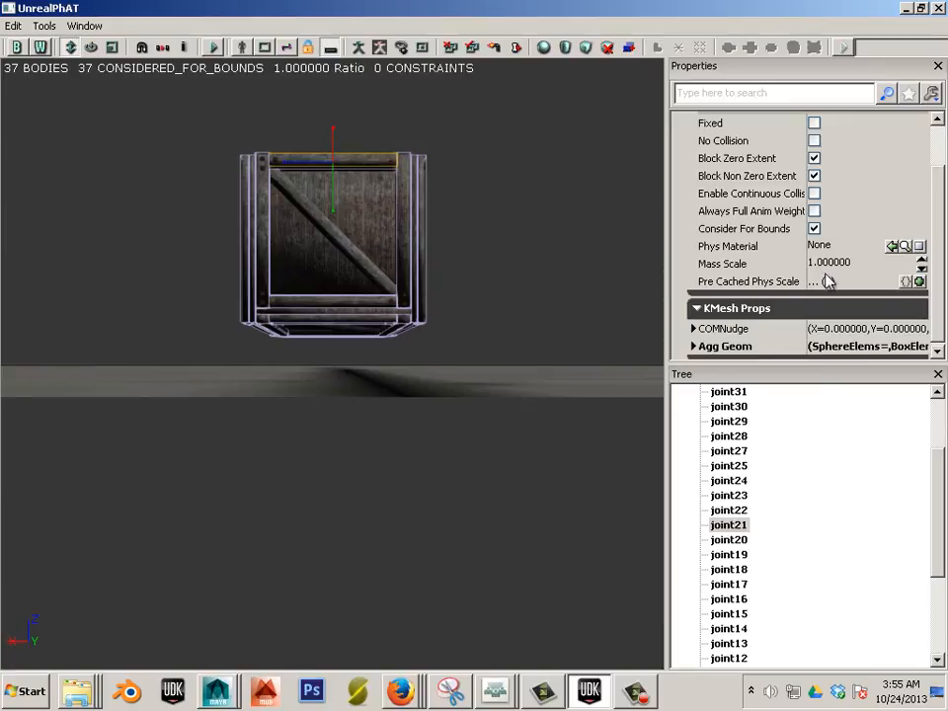
click(834, 247)
text(.PM_Wood_copy)
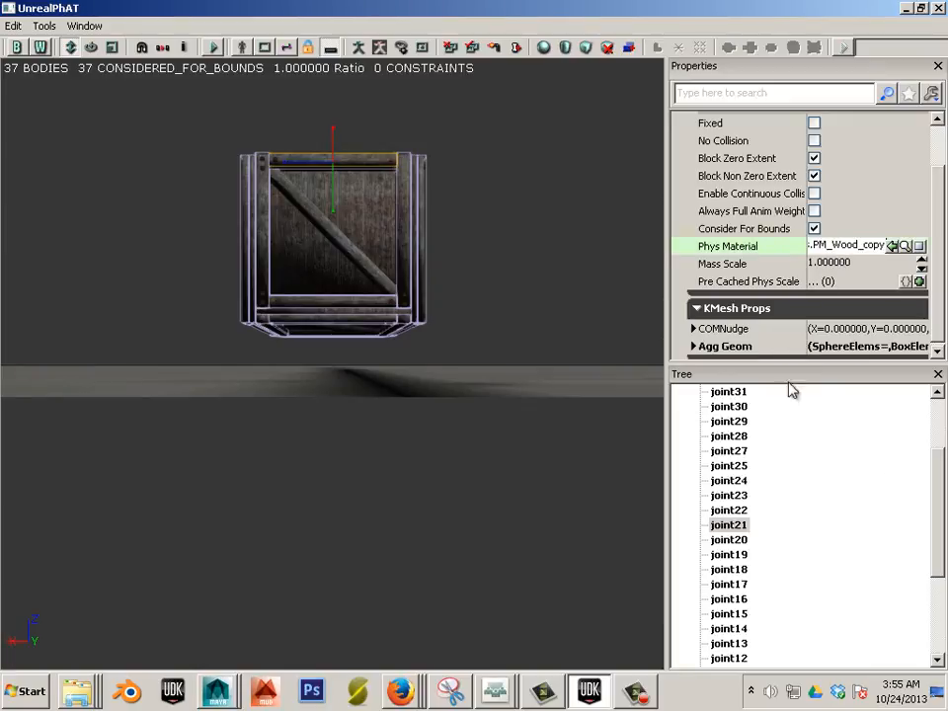
- Set the Phys Material of the crate's joint20 and joint19 bodies to PM_Wood_copy
click(730, 540)
click(850, 246)
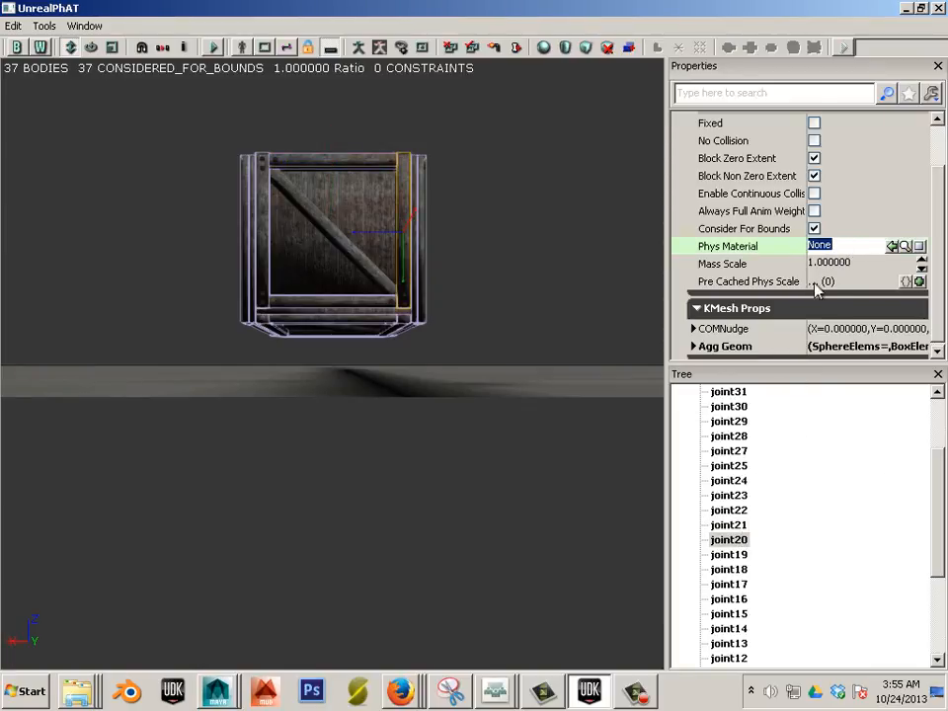
text(.PM_Wood_copy)
click(728, 555)
click(857, 247)
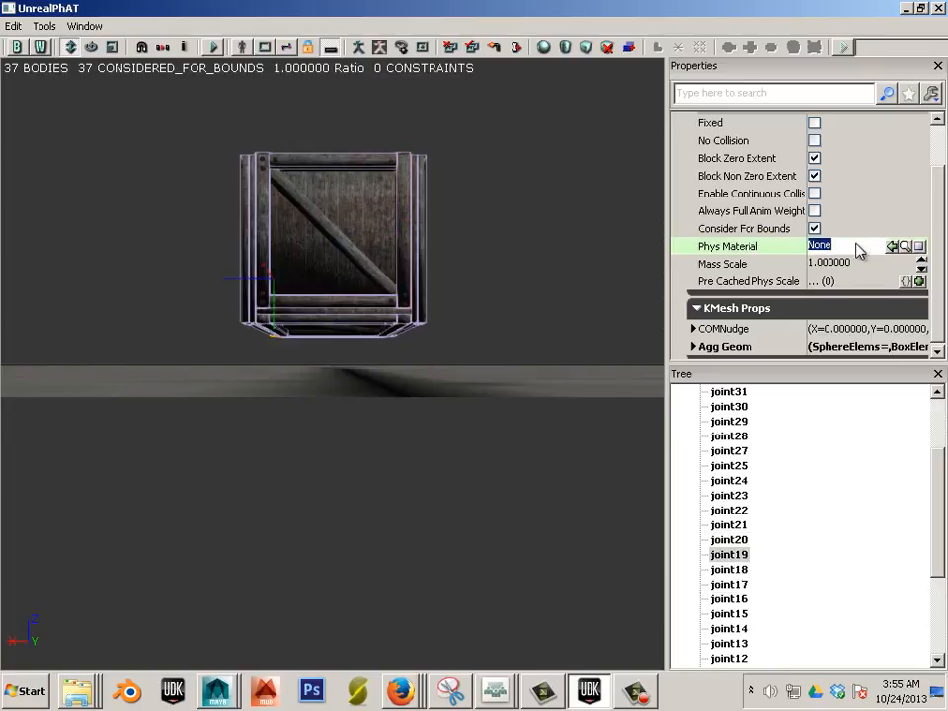
text(.PM_Wood_copy)
- Set the Phys Material of the crate's joint18 body to PM_Wood_copy
click(728, 569)
click(855, 247)
text(.PM_Wood_copy)
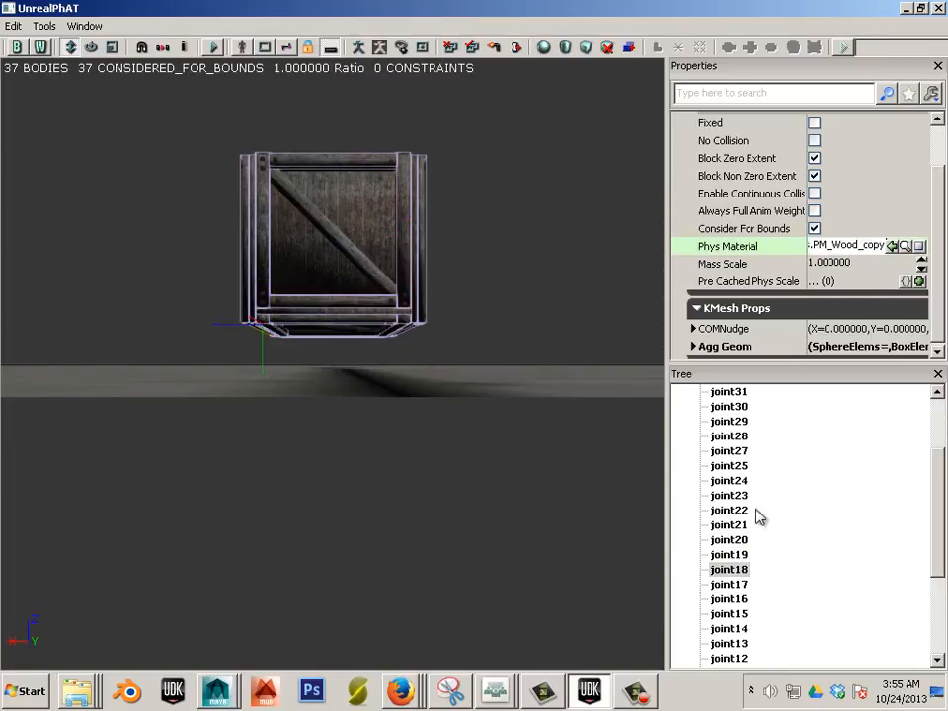
- Set the Phys Material of the crate's joint17 and joint16 bodies to PM_Wood_copy
click(729, 585)
click(841, 246)
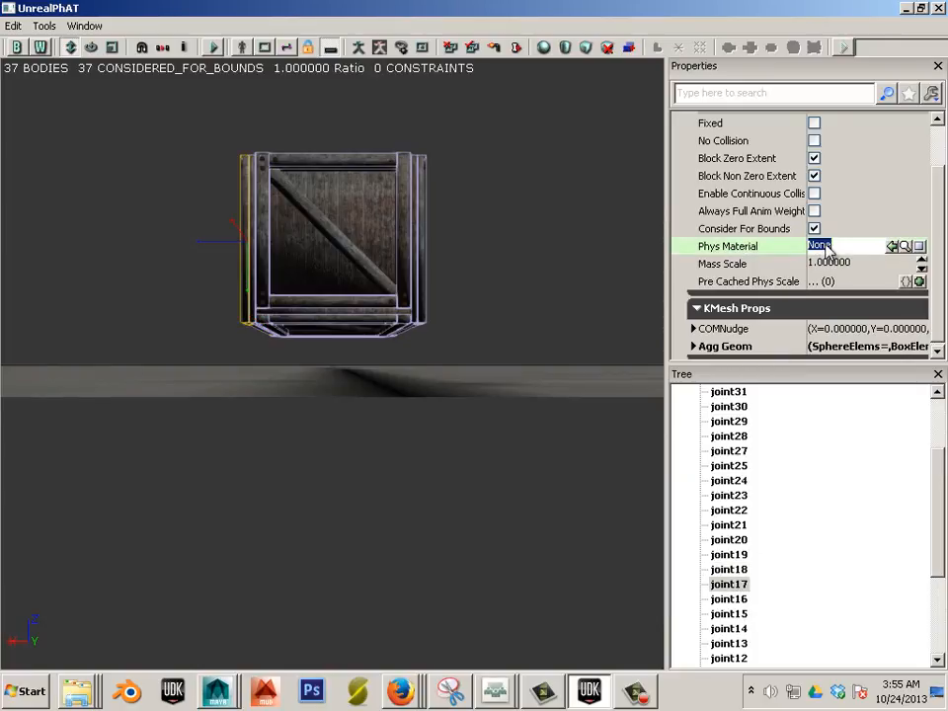
text(.PM_Wood_copy)
click(728, 599)
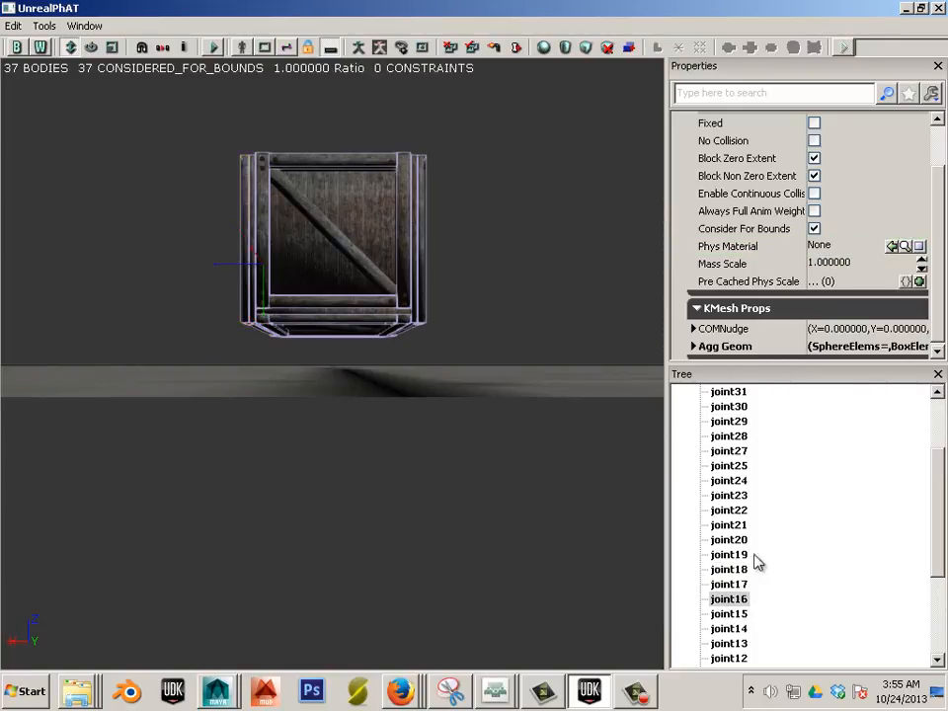
click(838, 264)
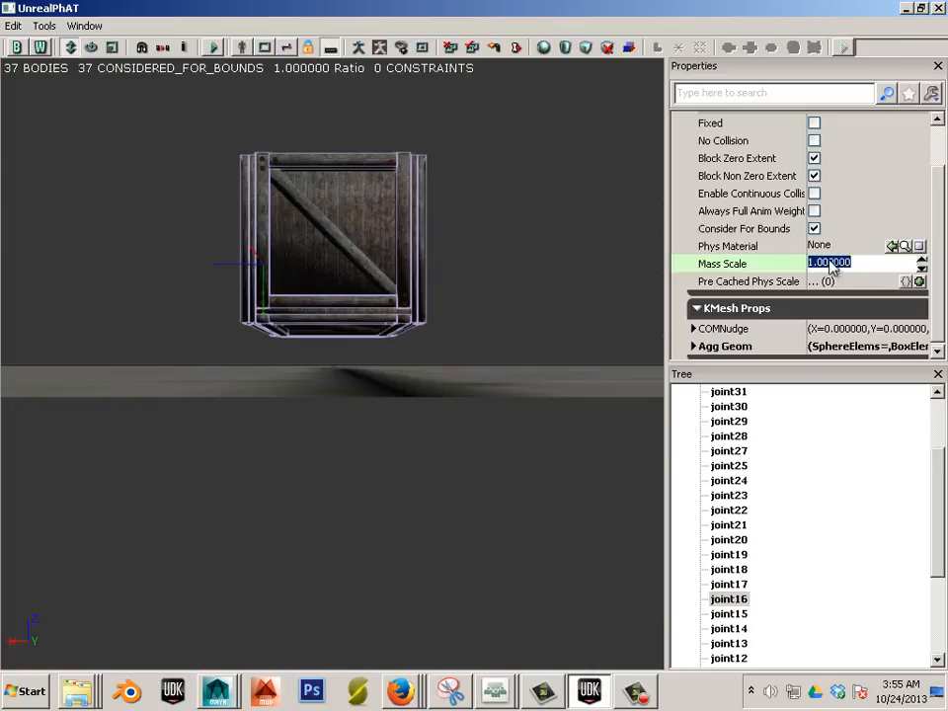
click(827, 247)
key(ctrl+v)
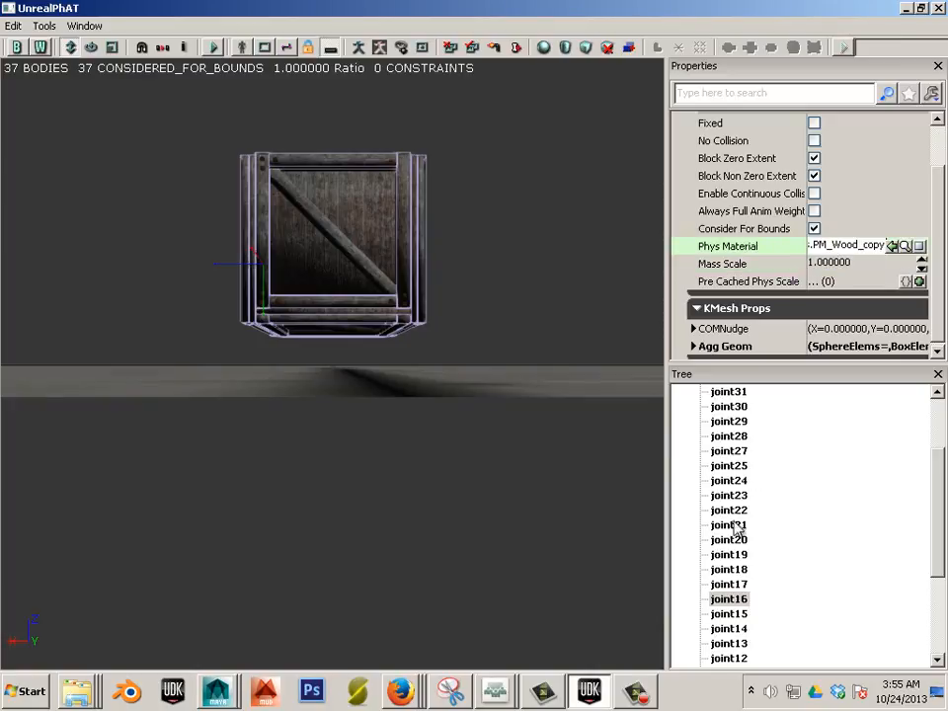
- Set the Phys Material of the crate's joint15 and joint14 bodies to PM_Wood_copy
click(727, 614)
click(833, 247)
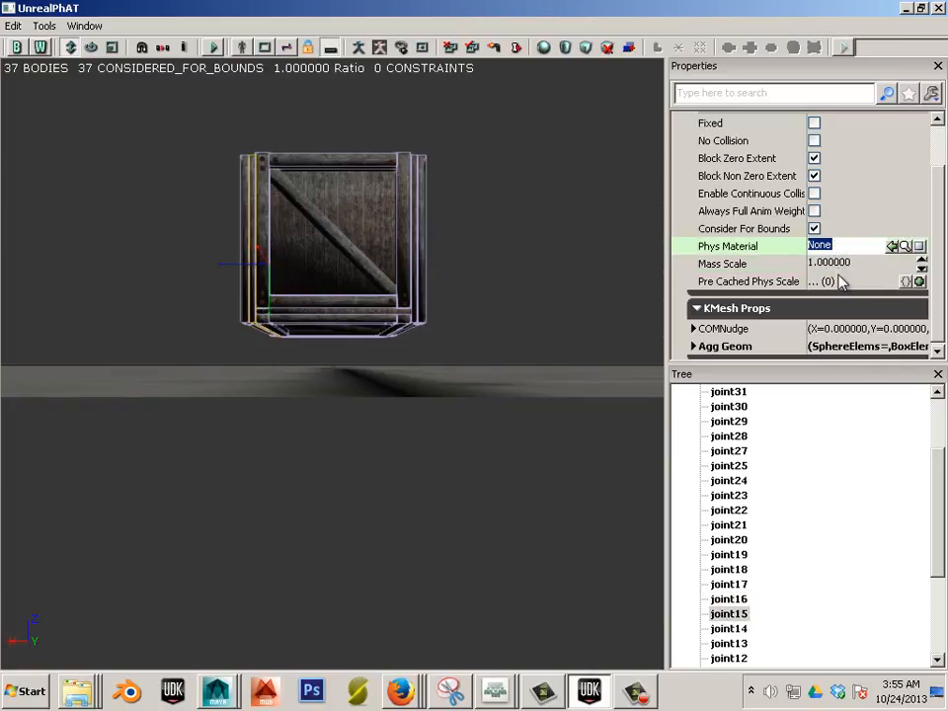
key(ctrl+v)
click(730, 629)
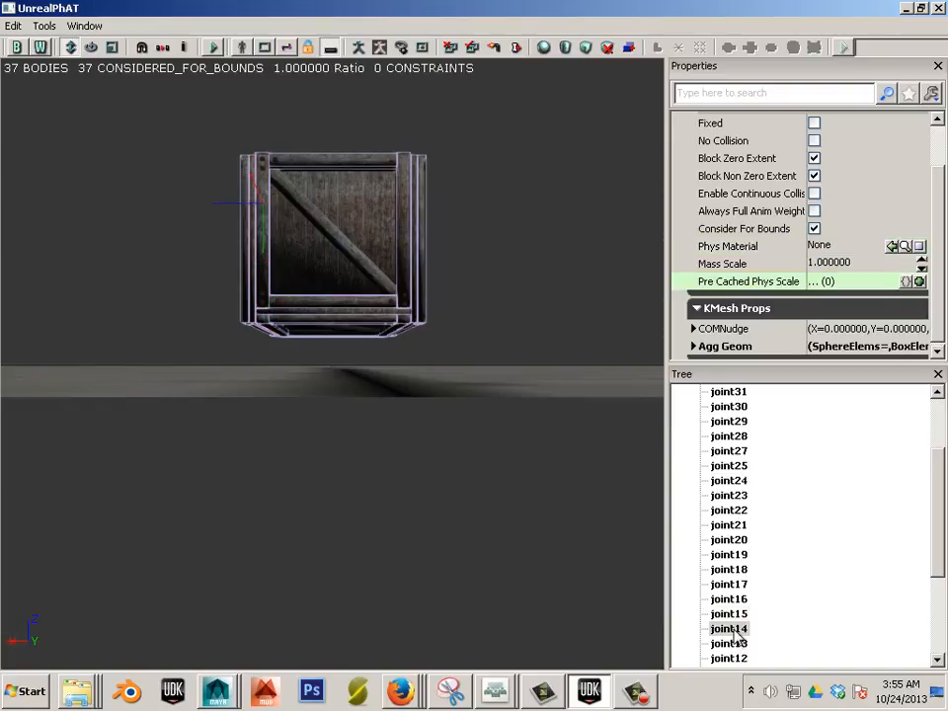
click(819, 247)
text(.PM_Wood_copy)
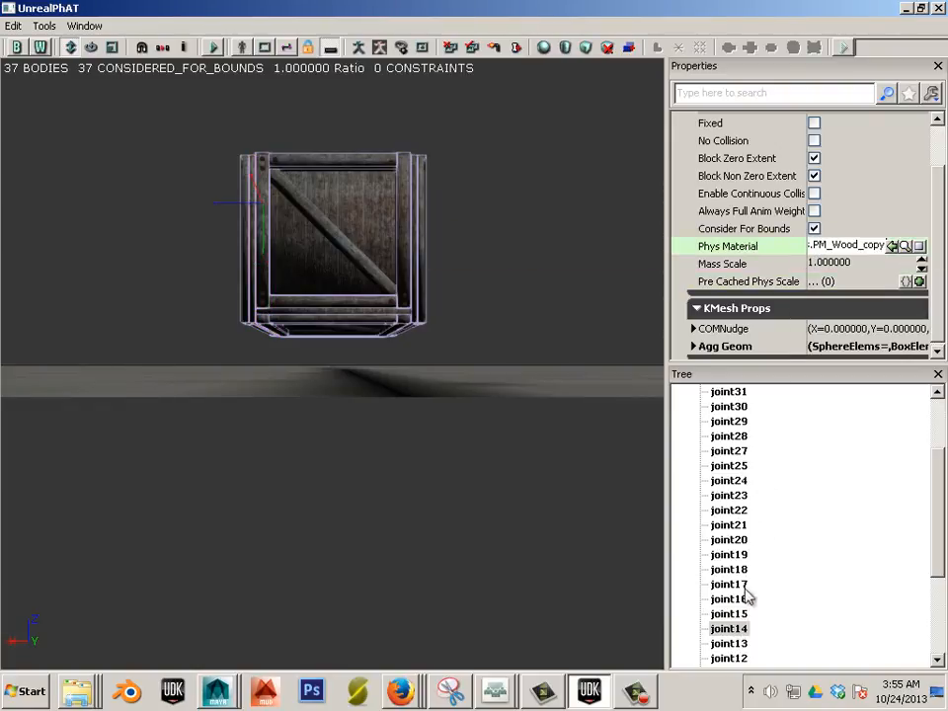
- Set the Phys Material of the crate's joint13 and joint12 bodies to PM_Wood_copy
click(737, 644)
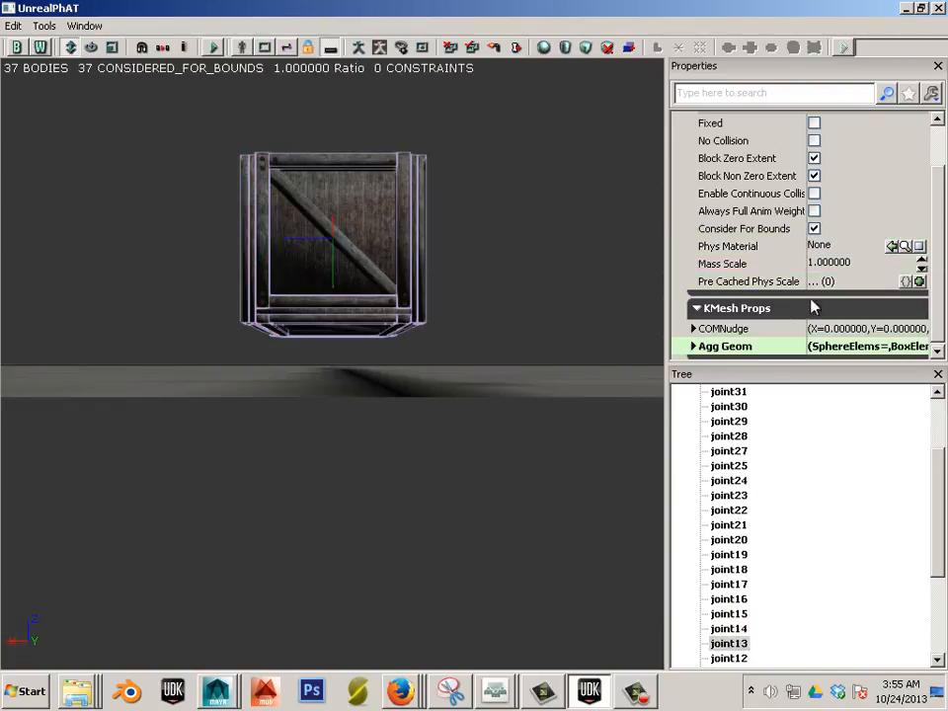
click(823, 246)
key(ctrl+v)
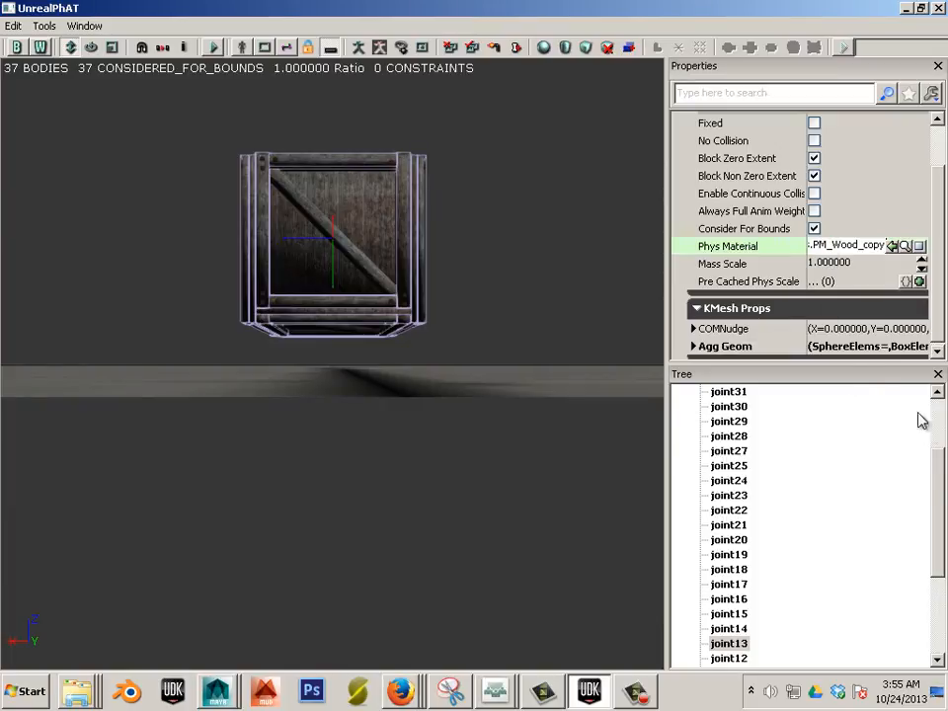
key(alt+Tab)
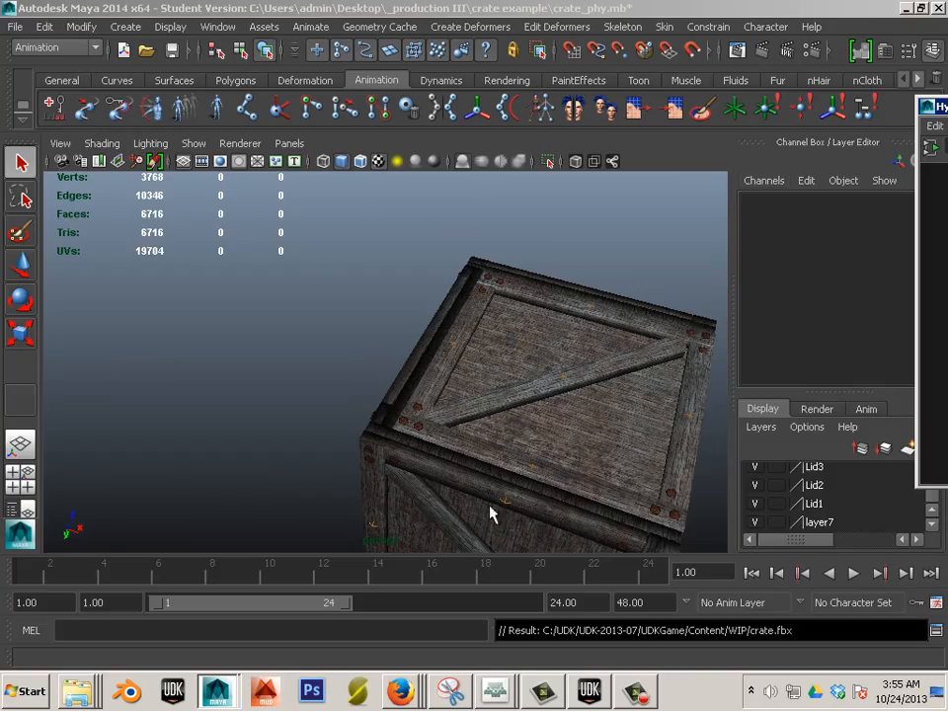
key(alt+Tab)
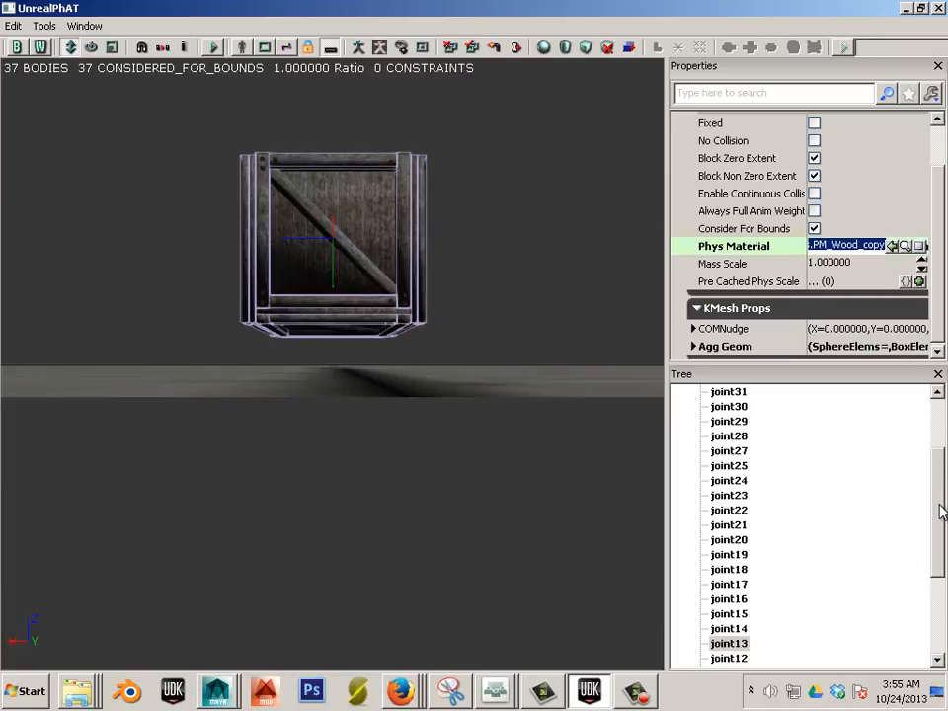
drag(941, 510, 941, 584)
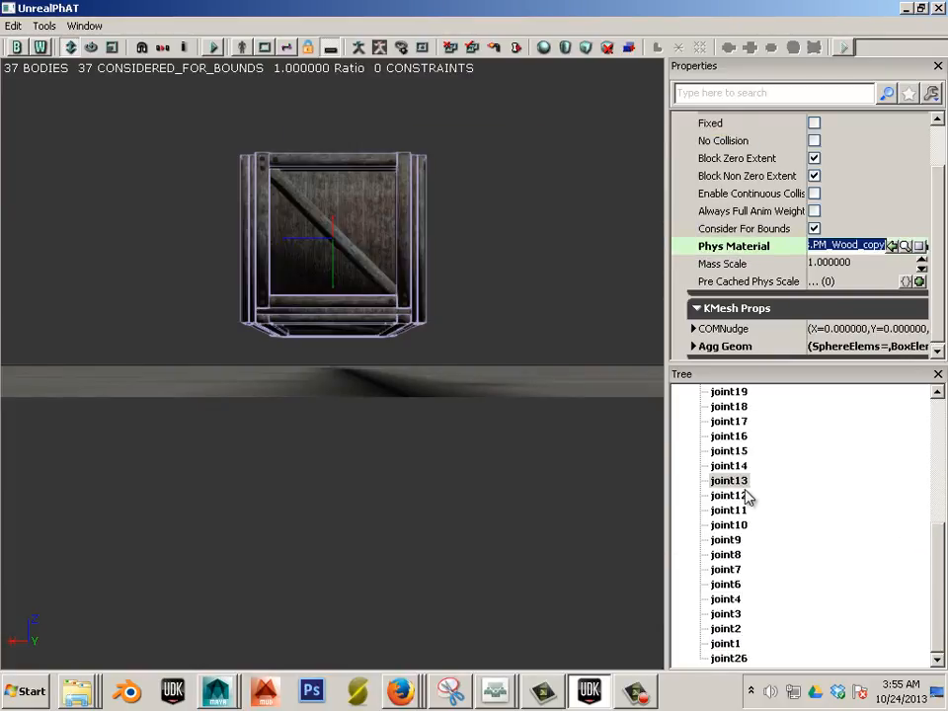
click(736, 495)
click(825, 247)
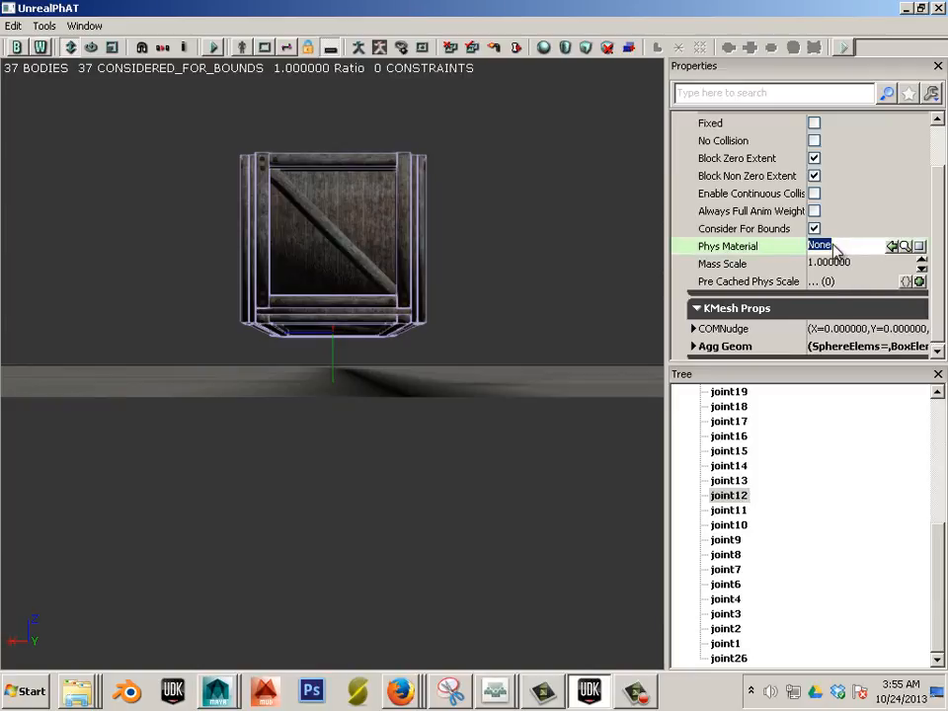
click(892, 246)
- Set the Phys Material of the crate's joint11 and joint10 bodies to PM_Wood_copy
click(735, 510)
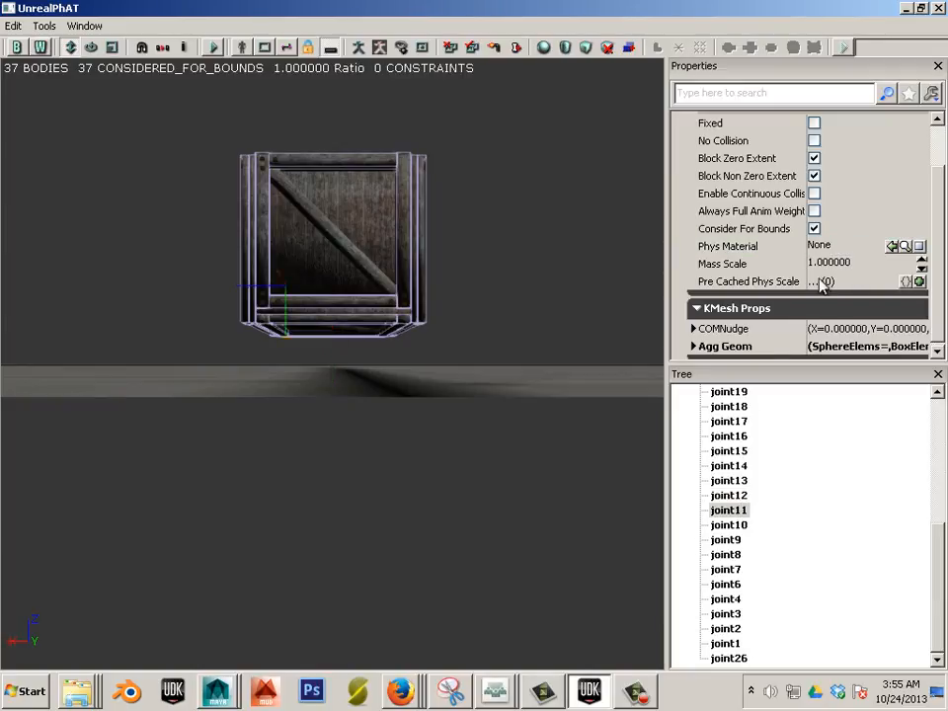
click(824, 246)
click(891, 246)
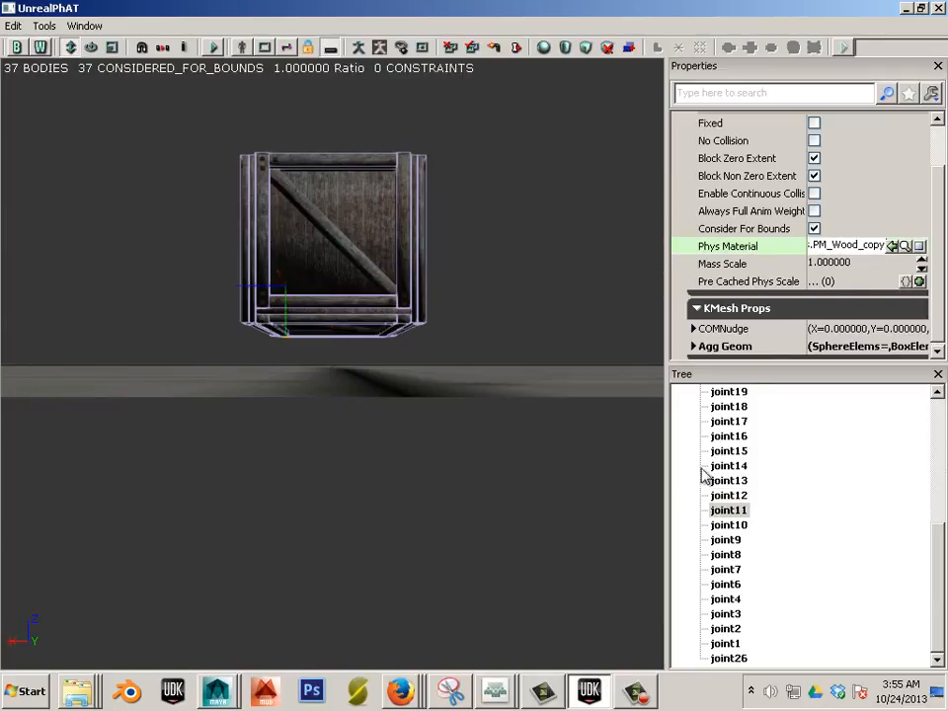
click(729, 524)
click(833, 246)
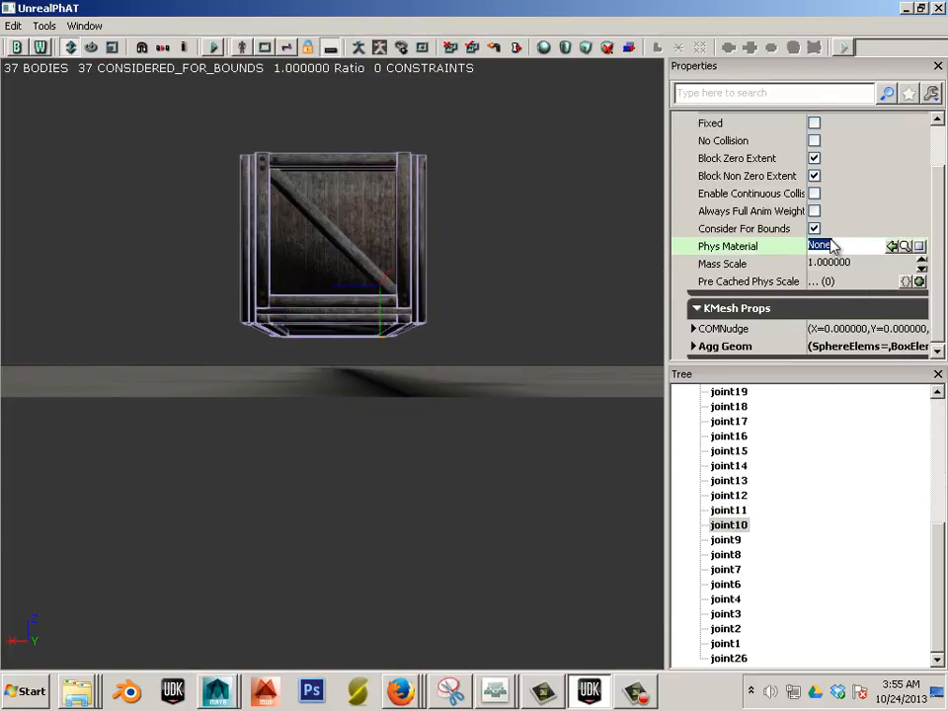
click(891, 245)
- Set the Phys Material of the crate's joint9 and joint8 bodies to PM_Wood_copy
click(727, 541)
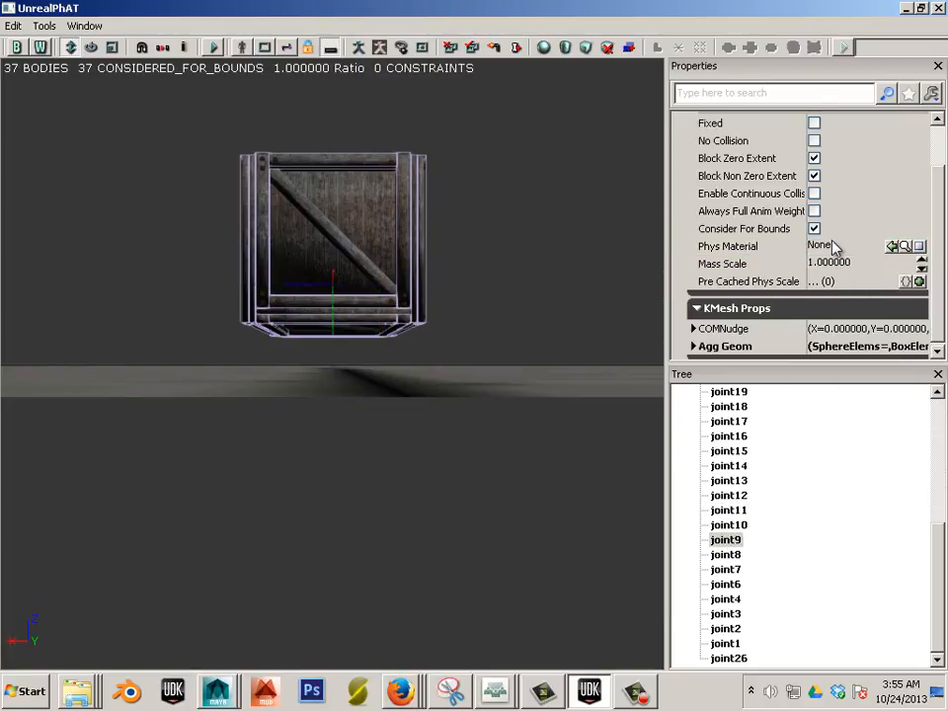
click(832, 246)
key(ctrl+v)
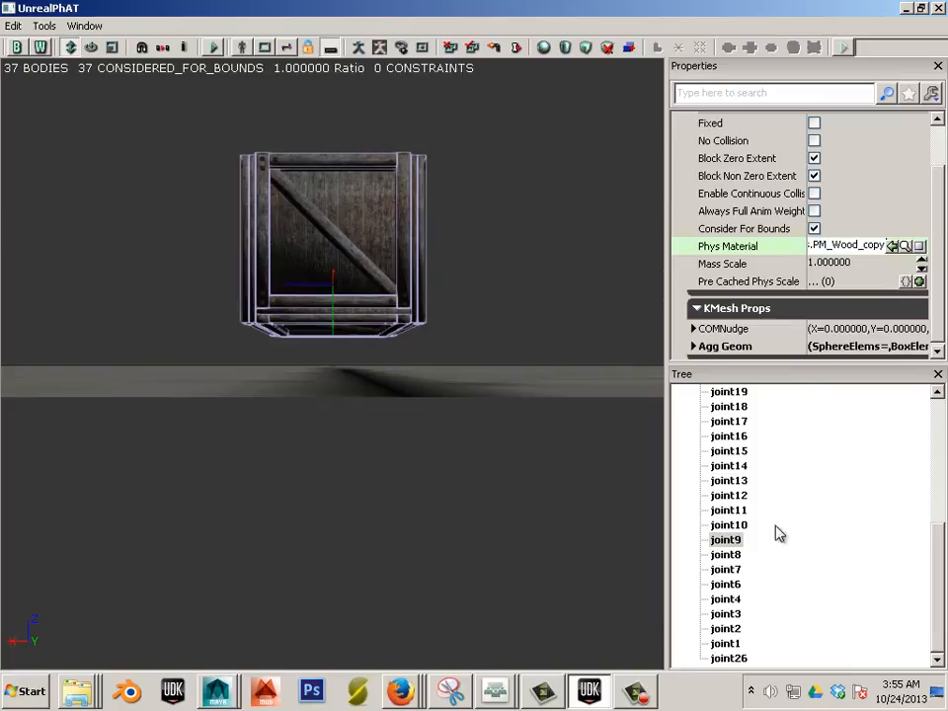
click(729, 555)
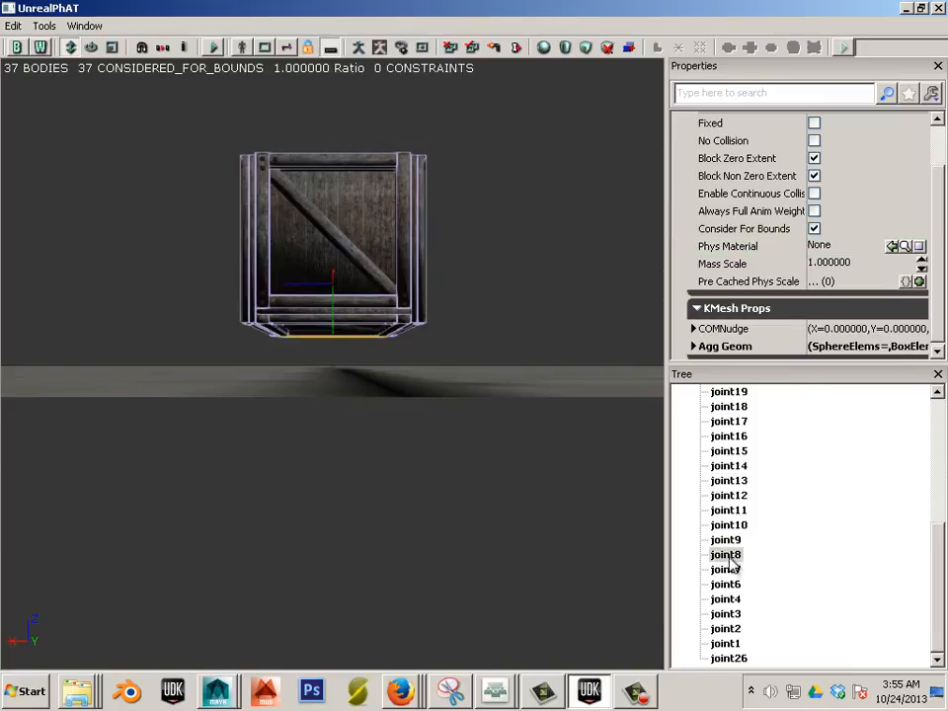
click(832, 247)
key(ctrl+v)
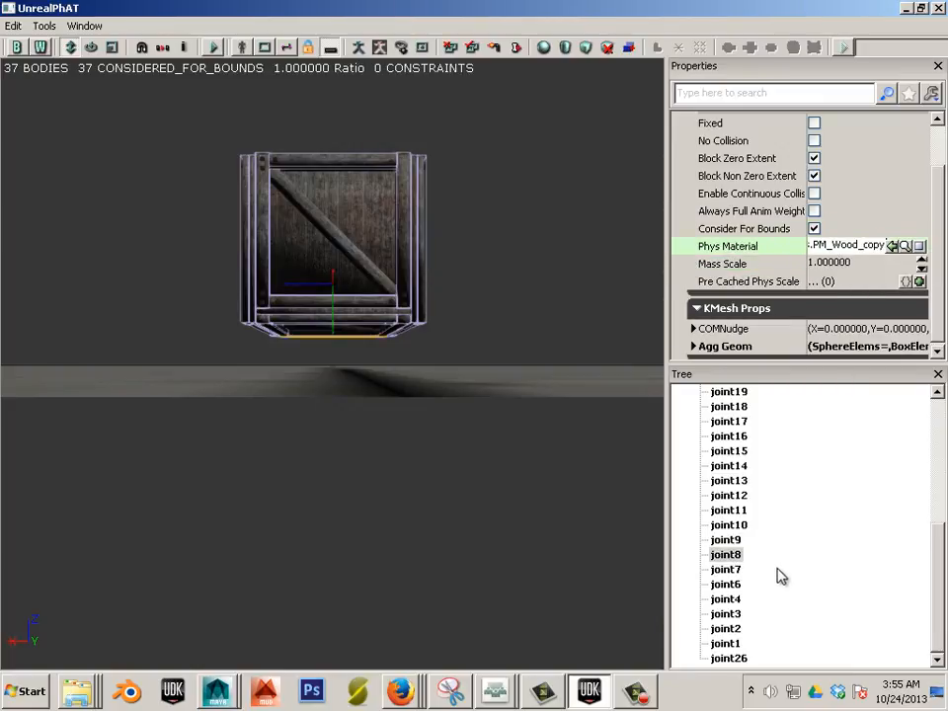
- Set the Phys Material of the crate's joint7 and joint6 bodies to PM_Wood_copy
click(730, 573)
click(834, 248)
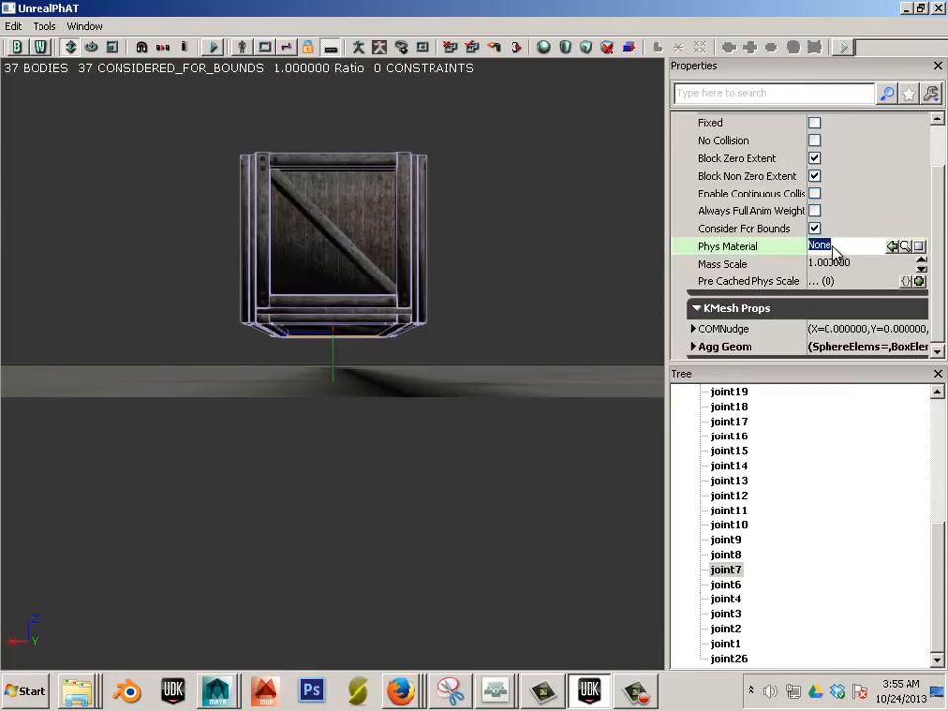
key(ctrl+v)
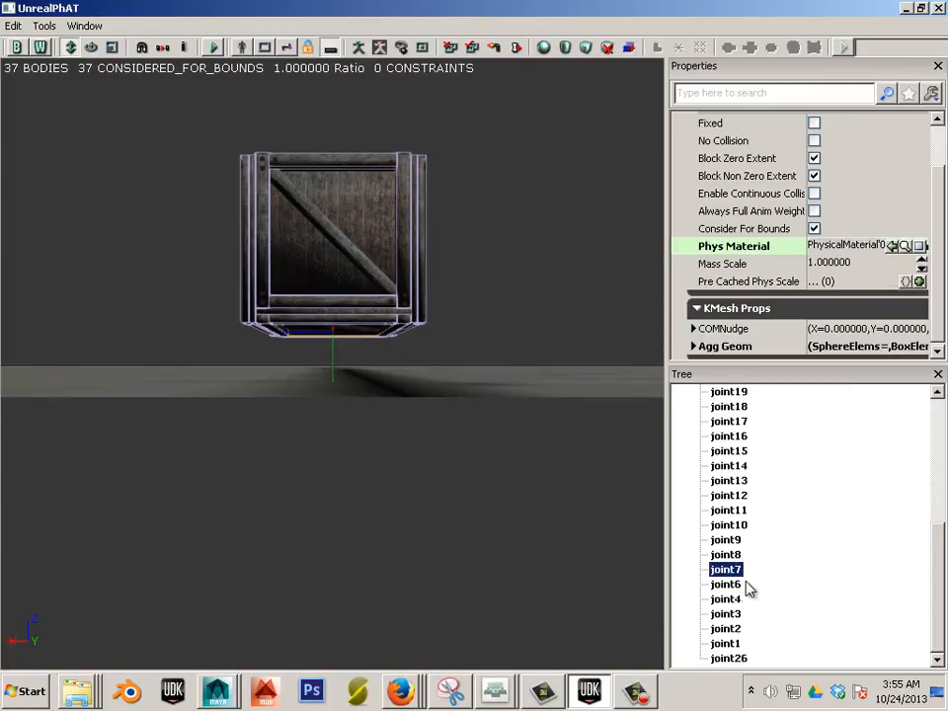
click(736, 585)
click(839, 249)
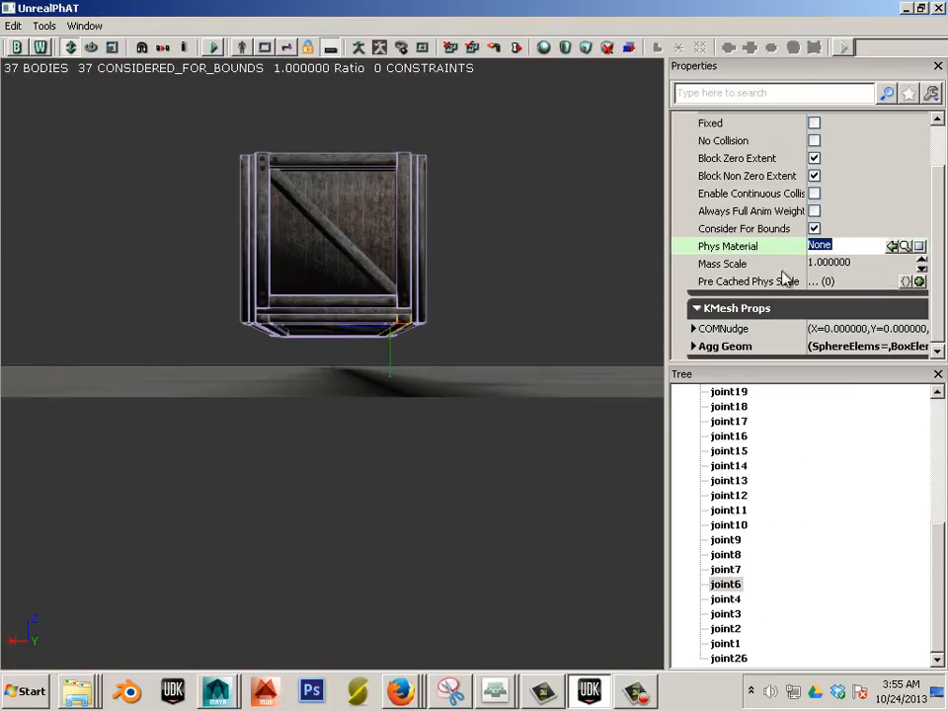
key(ctrl+v)
- Set the Phys Material of the crate's joint4 and joint3 bodies to PM_Wood_copy
click(735, 597)
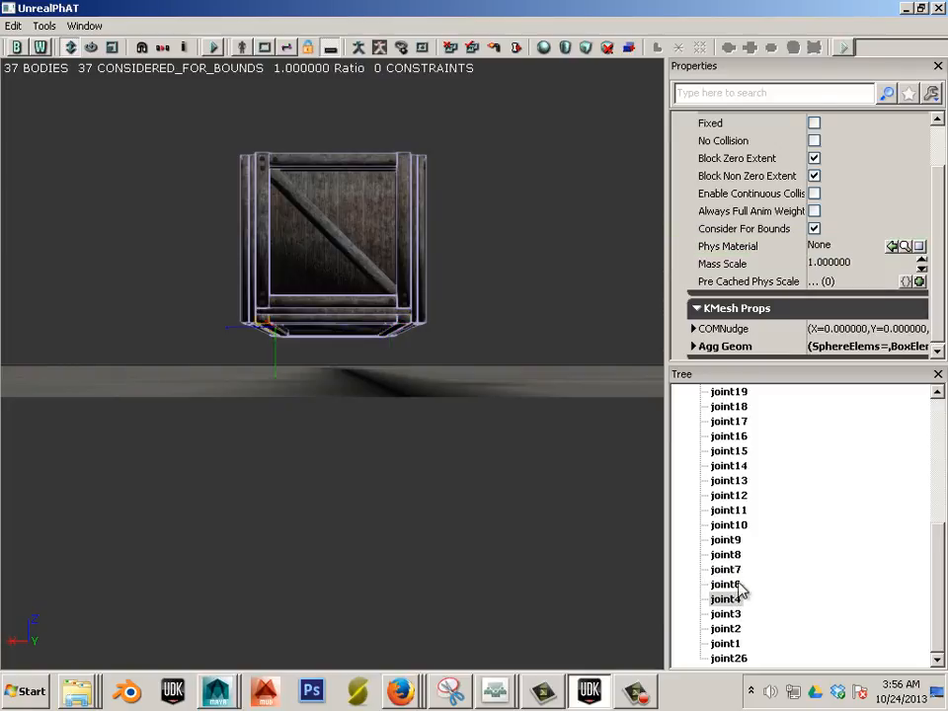
click(819, 249)
key(ctrl+v)
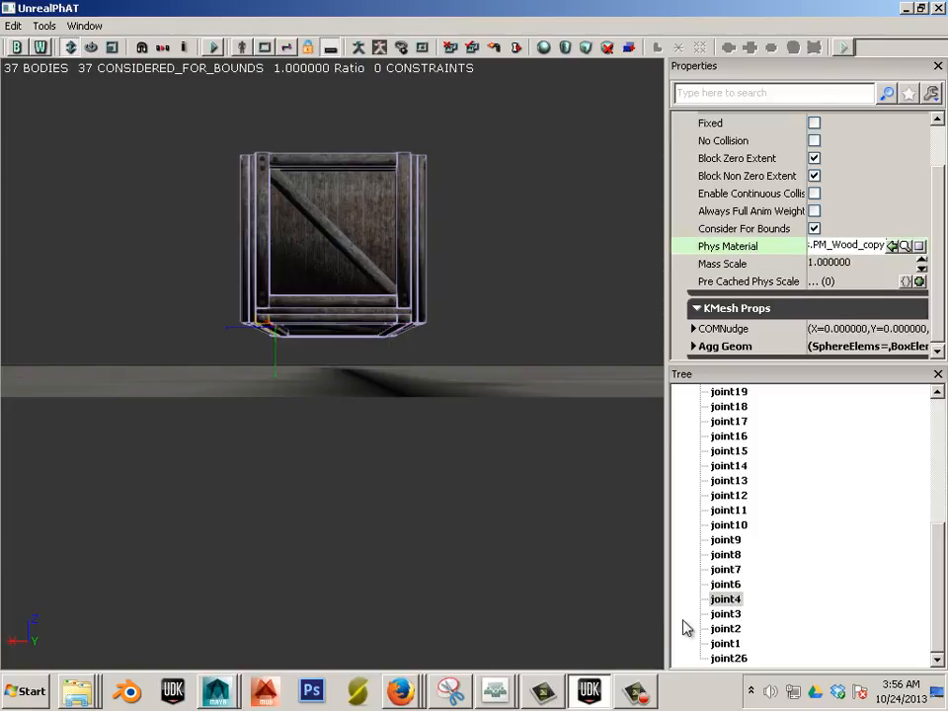
click(742, 614)
click(824, 247)
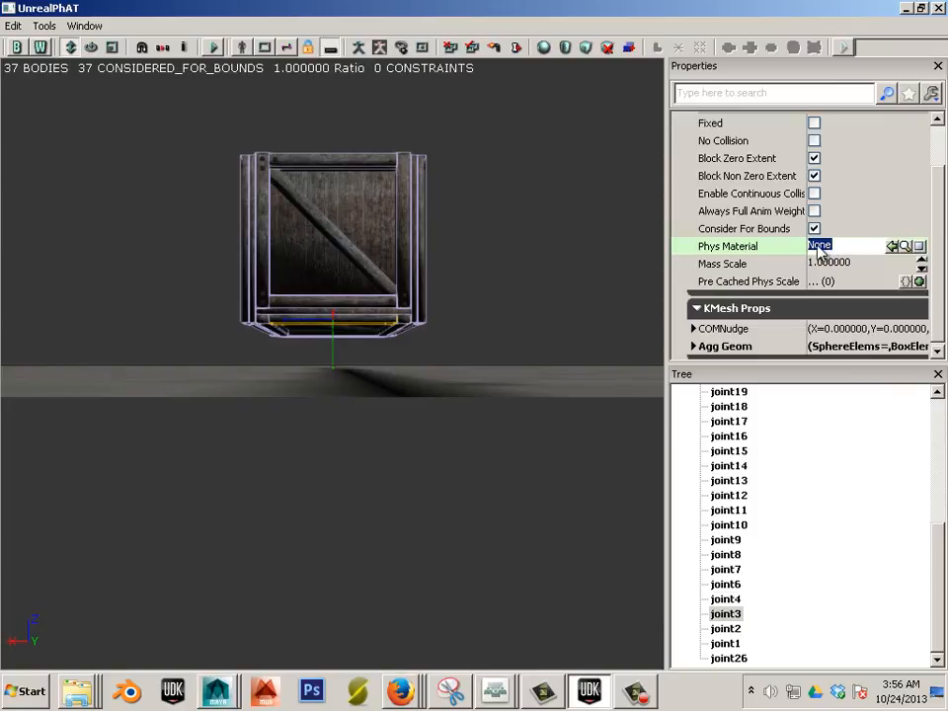
key(ctrl+v)
- Set the Phys Material of the crate's joint2 and joint1 bodies to PM_Wood_copy
click(727, 629)
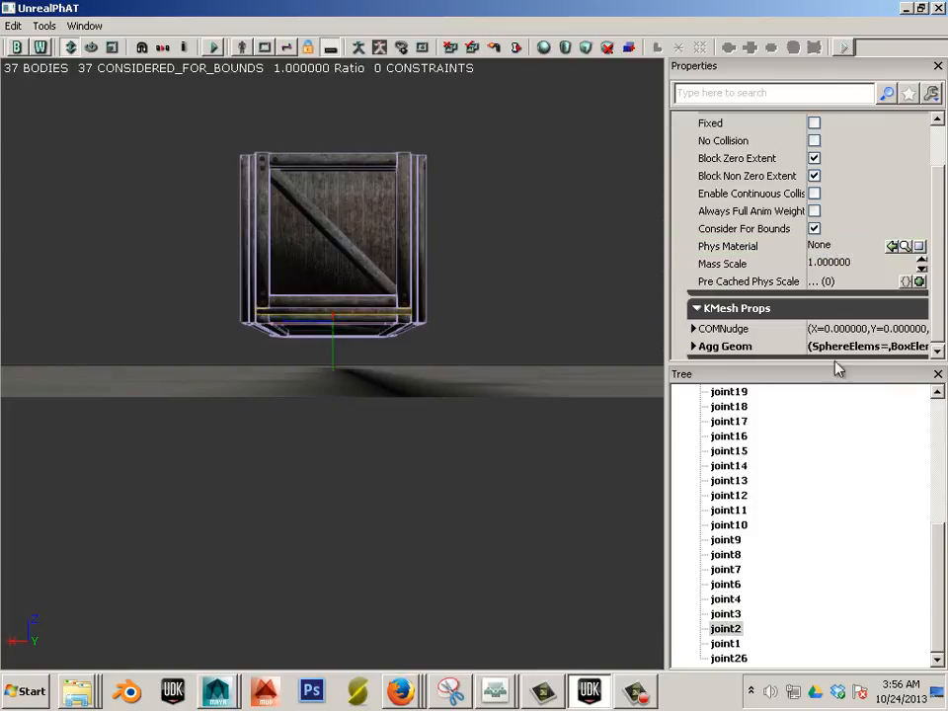
click(824, 247)
key(ctrl+v)
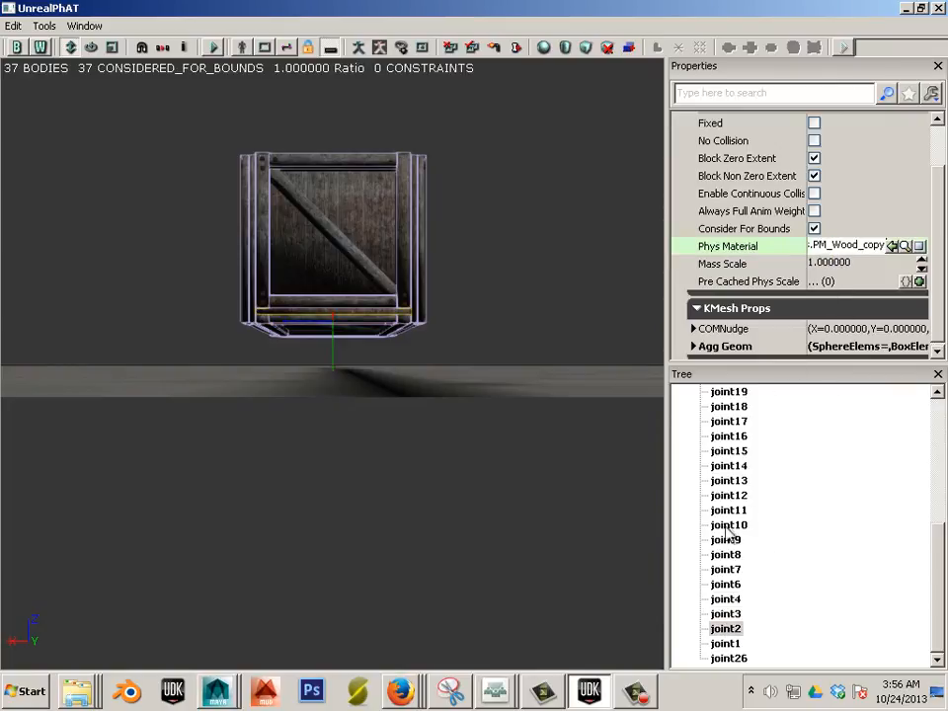
click(729, 644)
click(830, 247)
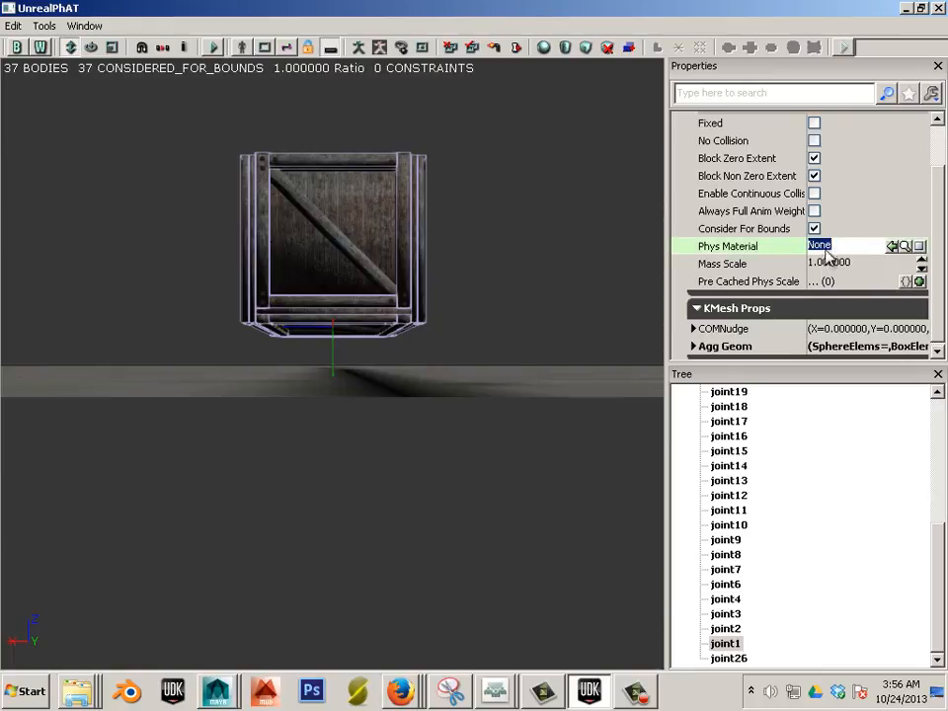
key(ctrl+v)
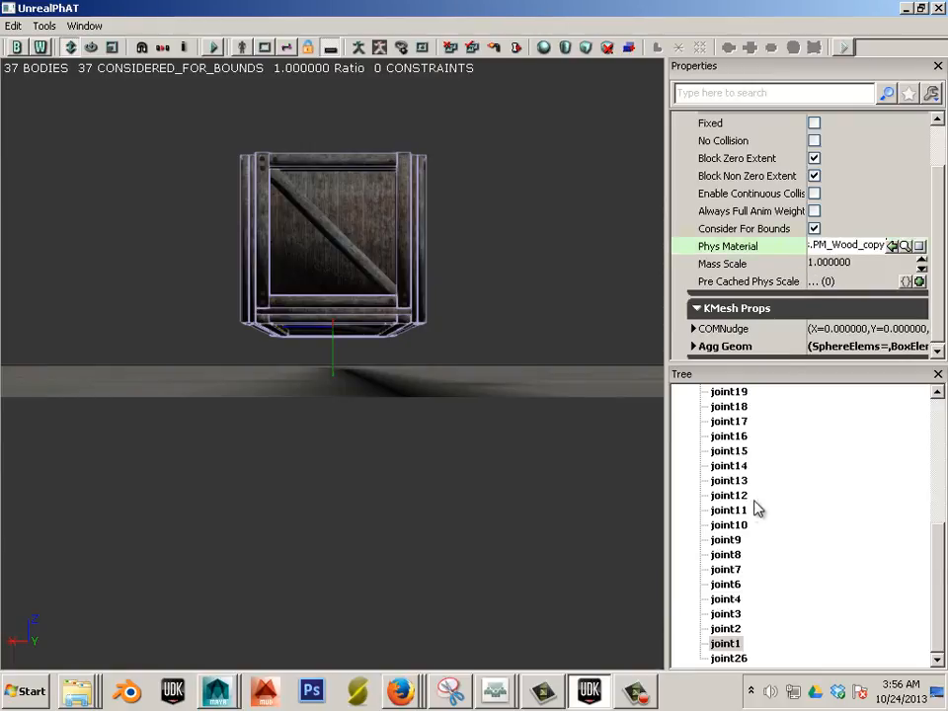
- Set the Phys Material of the crate's joint26 body to PM_Wood_copy and select the joint3 body to check its material
click(728, 658)
click(842, 248)
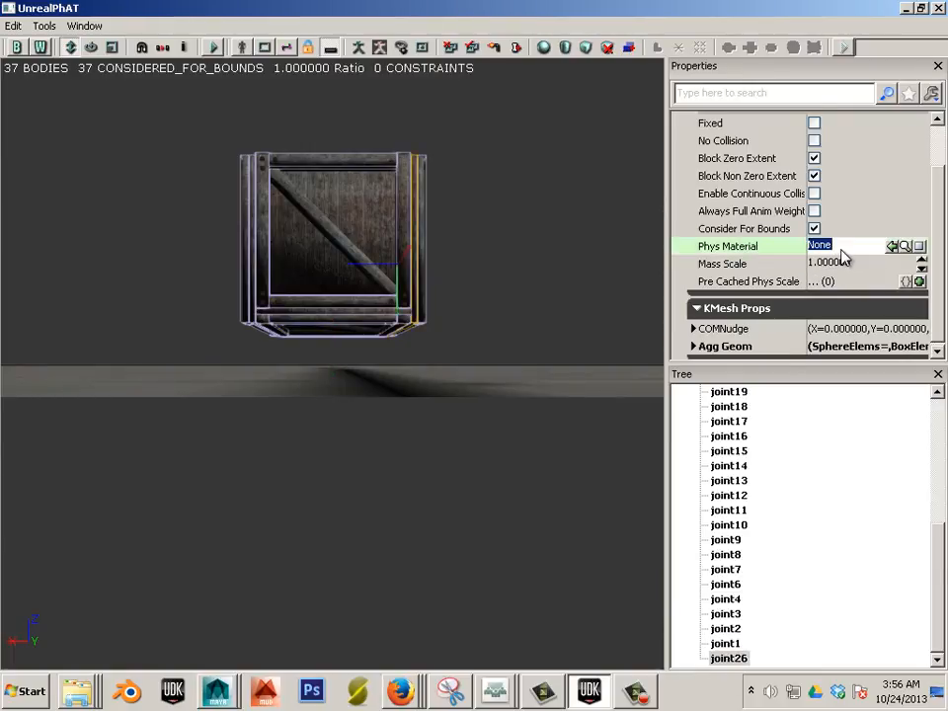
key(ctrl+v)
click(730, 612)
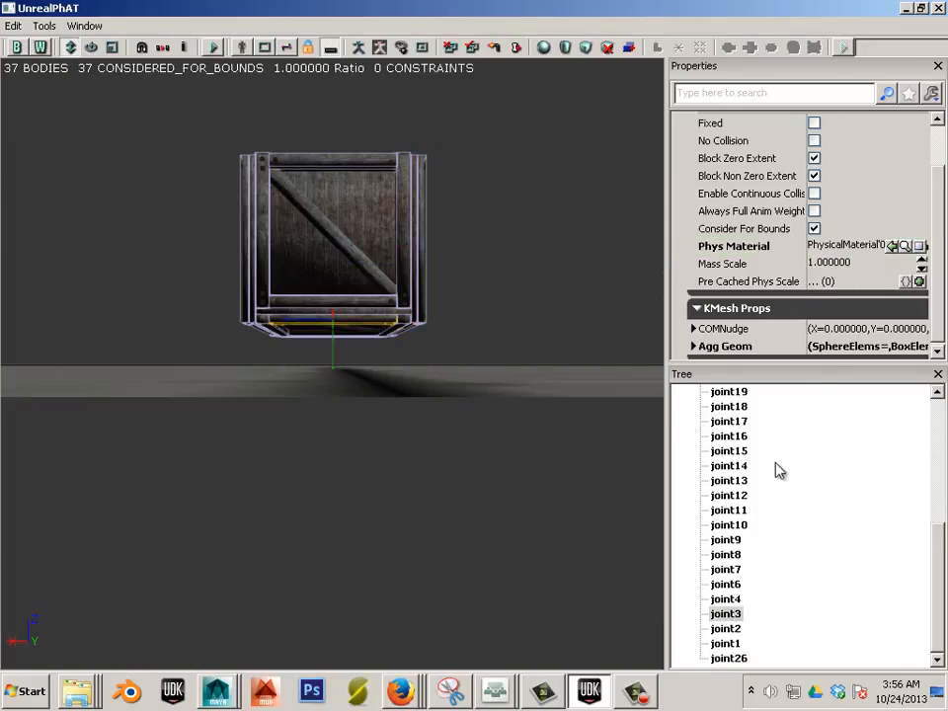
- Run the crate's physics simulation three times, resetting it between runs, to examine how the pieces fall apart
drag(491, 200, 453, 243)
click(211, 55)
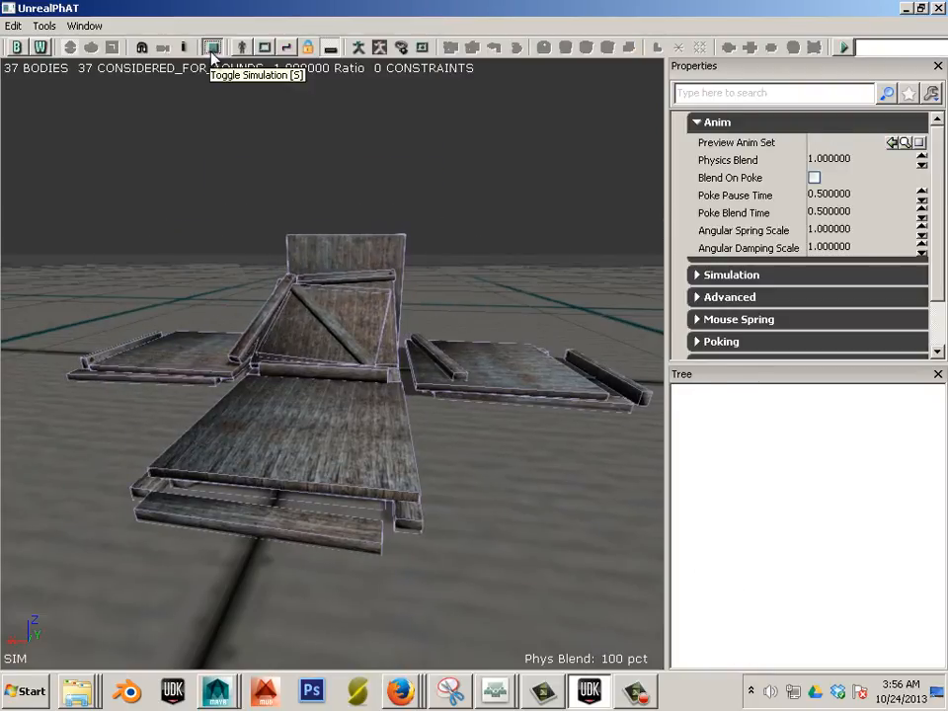
click(210, 54)
click(210, 54)
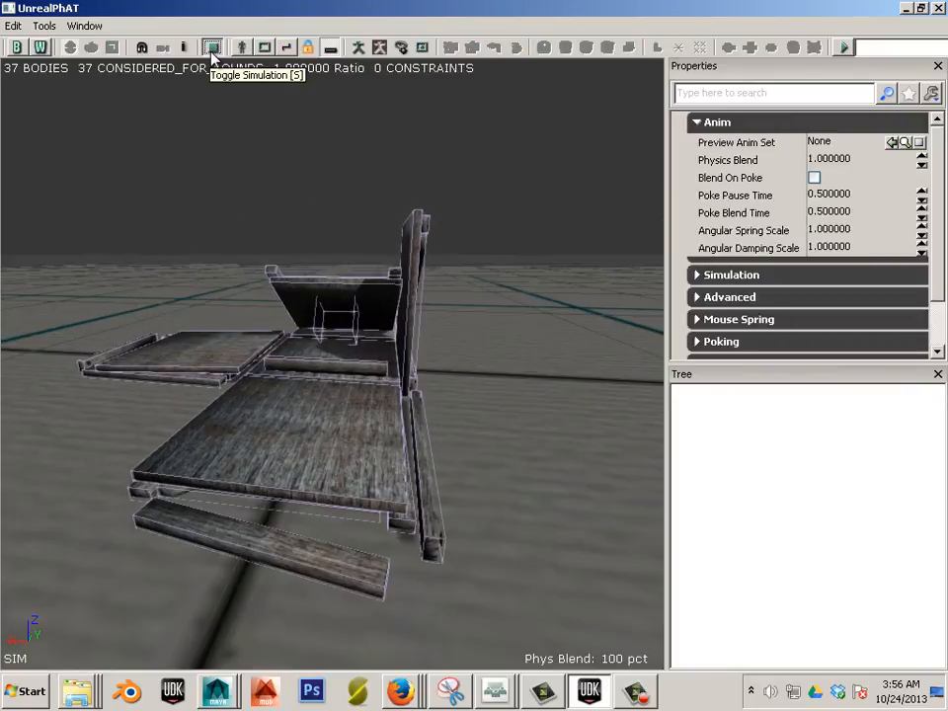
click(210, 55)
click(211, 54)
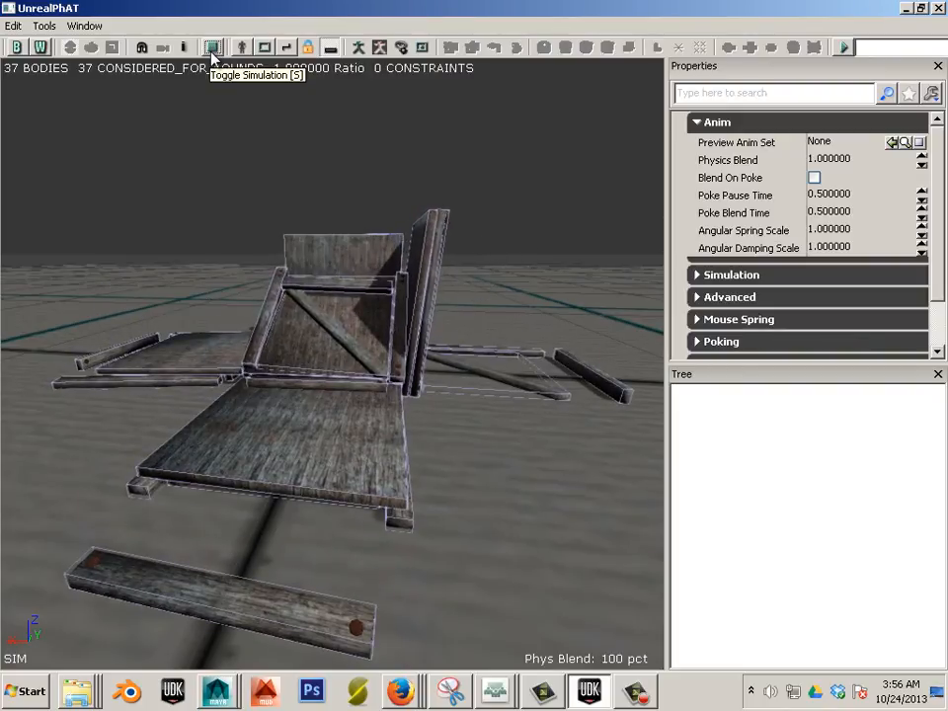
- Stop the crate simulation, close the physics asset editor and save the 01_physics package
click(210, 54)
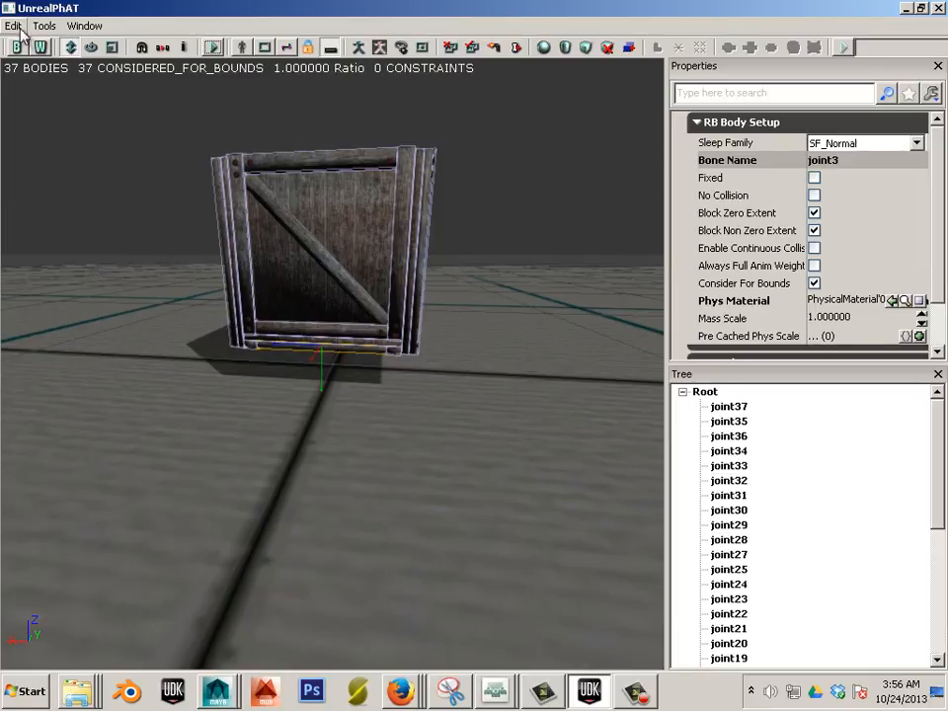
click(938, 9)
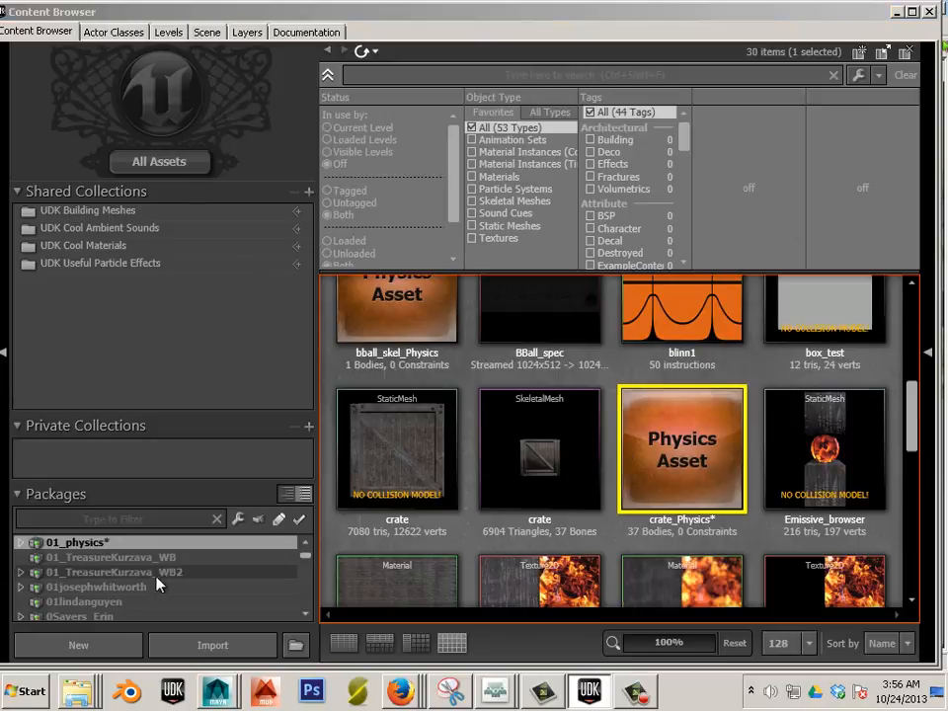
right_click(102, 543)
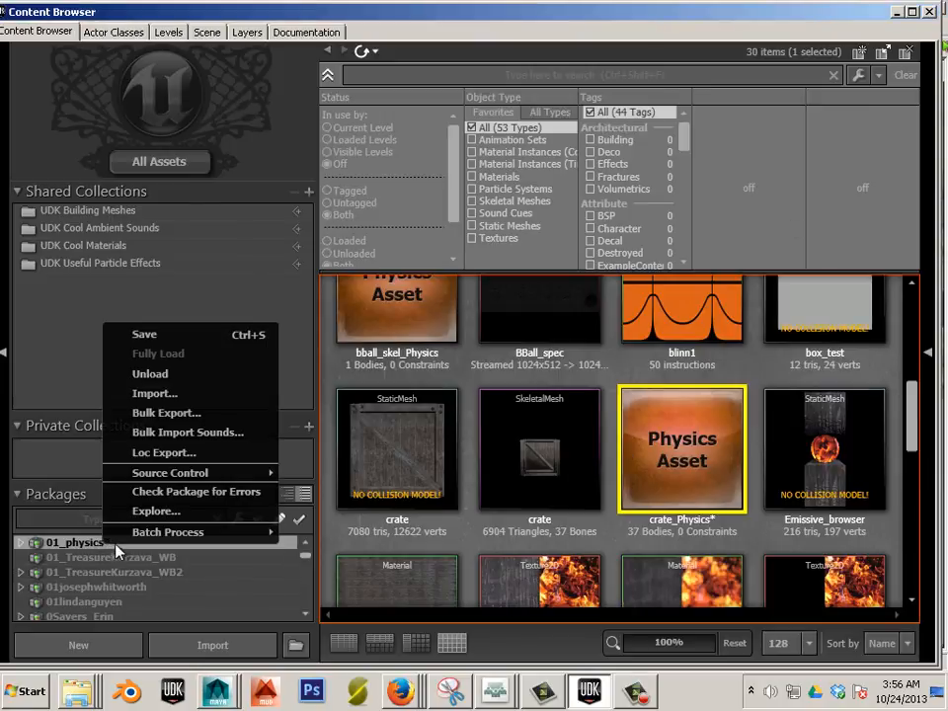
click(144, 334)
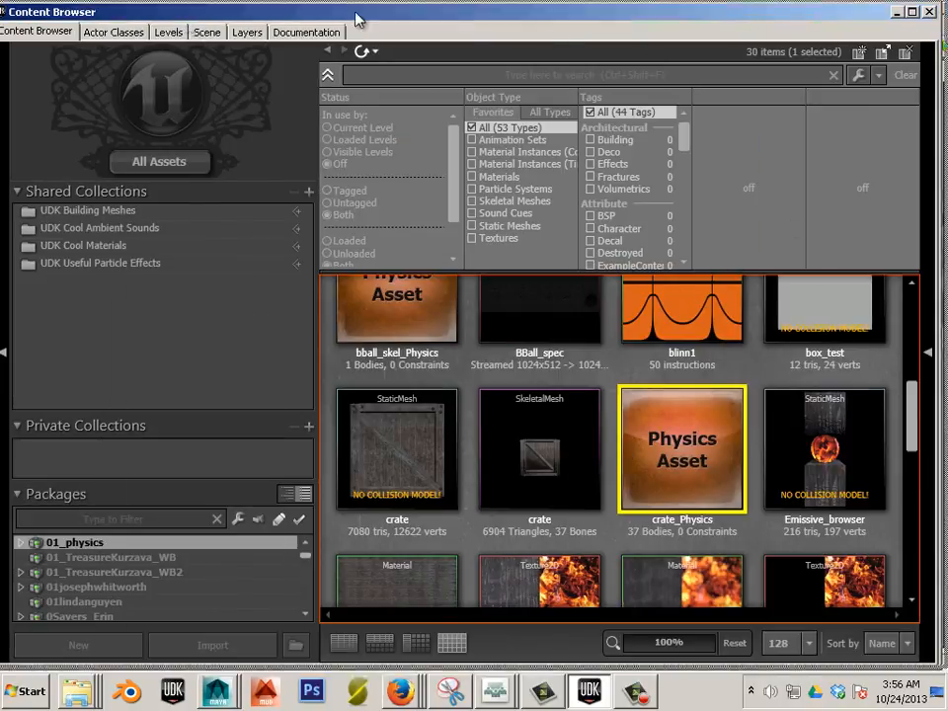
click(929, 11)
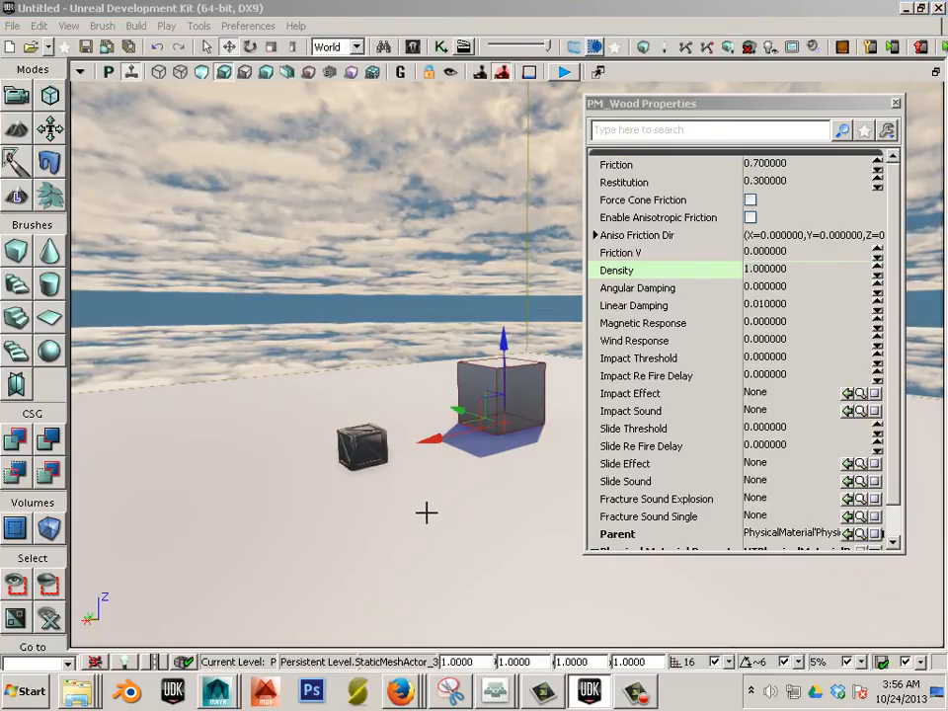
- Play the level from the floor in front of the crate and shoot the crate apart
right_click(426, 512)
click(480, 658)
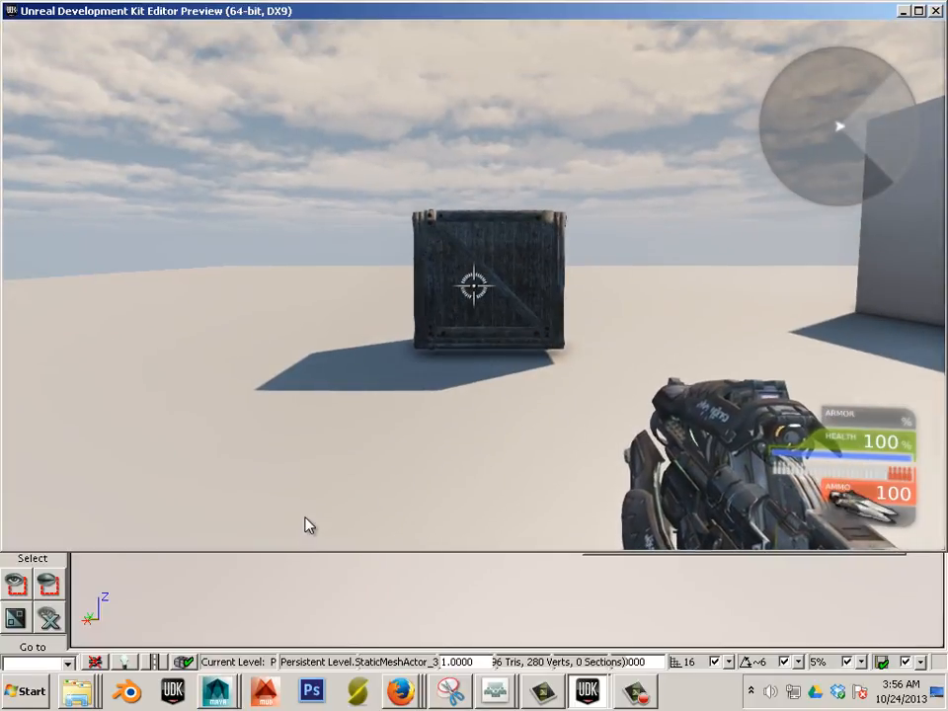
click(308, 523)
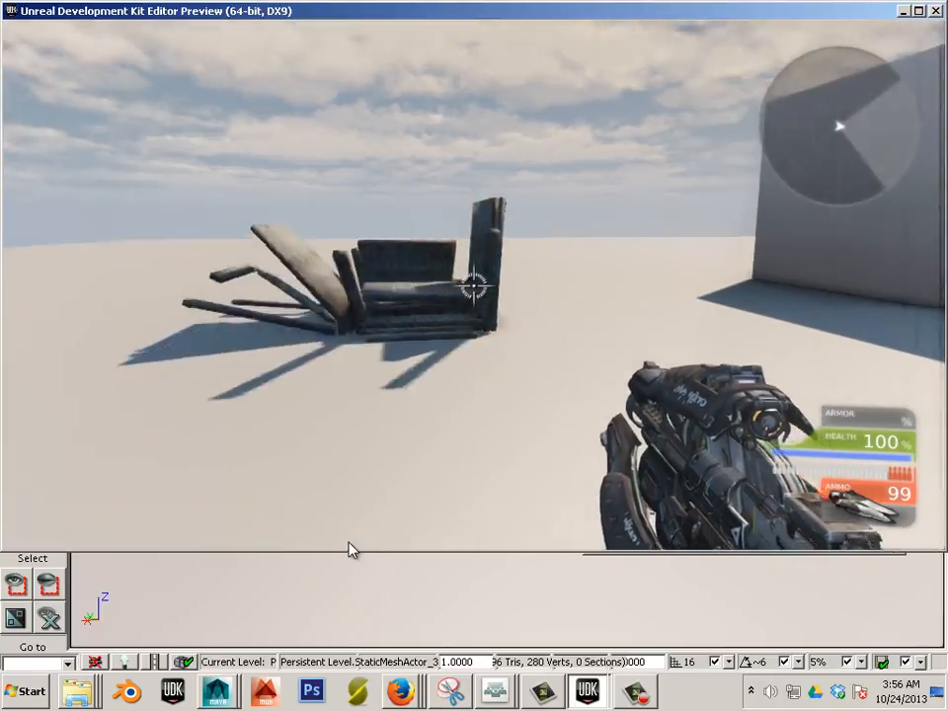
click(351, 550)
click(336, 558)
click(331, 542)
click(327, 534)
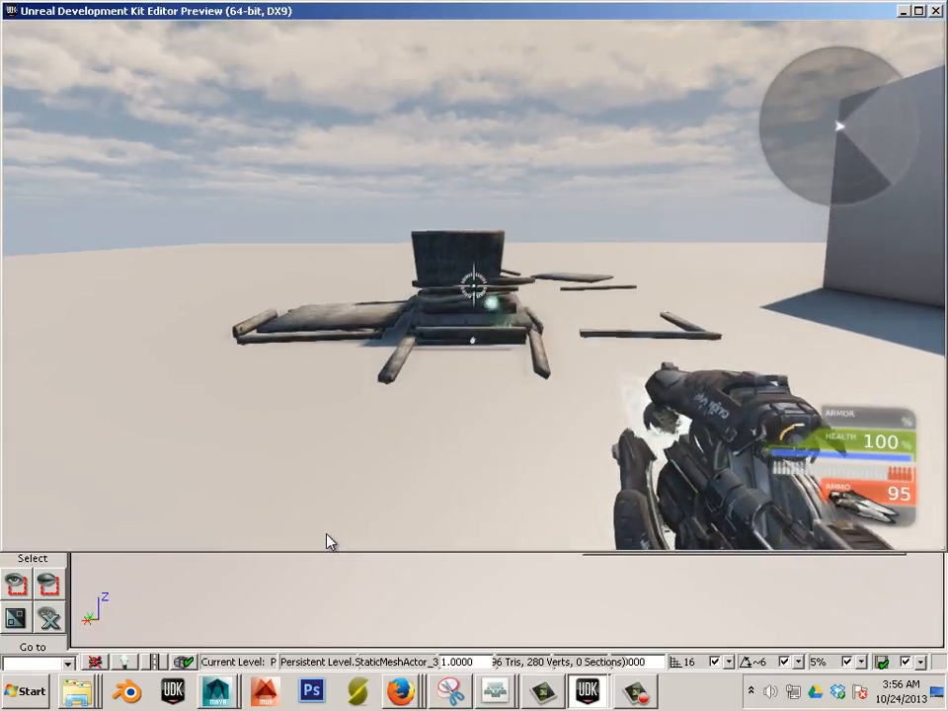
click(328, 534)
- Walk among the crate pieces, shoot them, switch weapons to examine how they move, and end the play session
key(w)
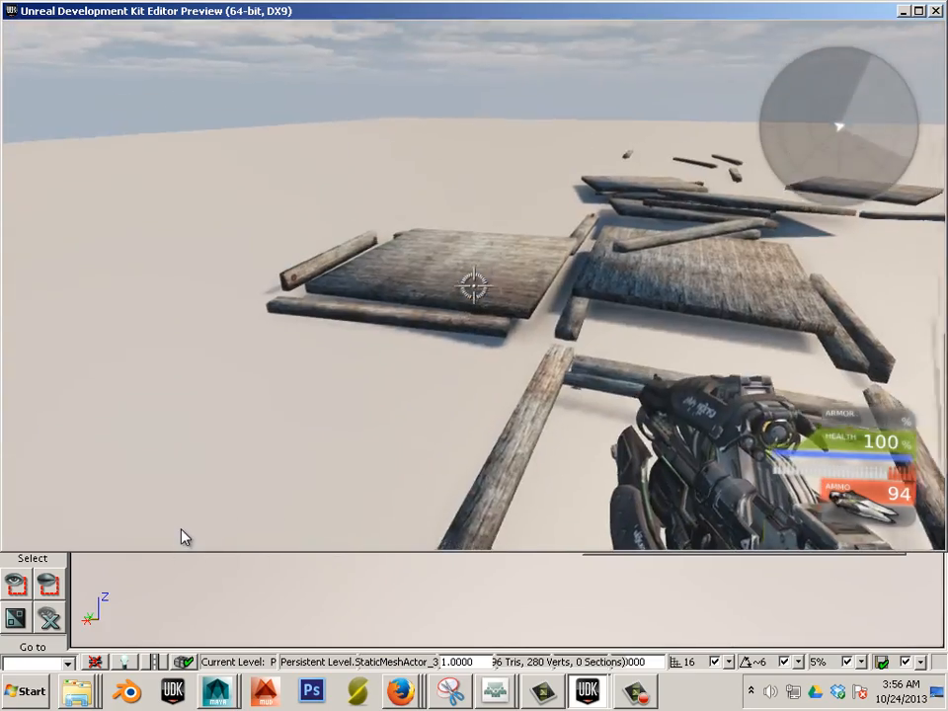
mouse_move(266, 444)
mouse_down()
mouse_move(356, 347)
mouse_move(292, 506)
mouse_move(309, 517)
mouse_up()
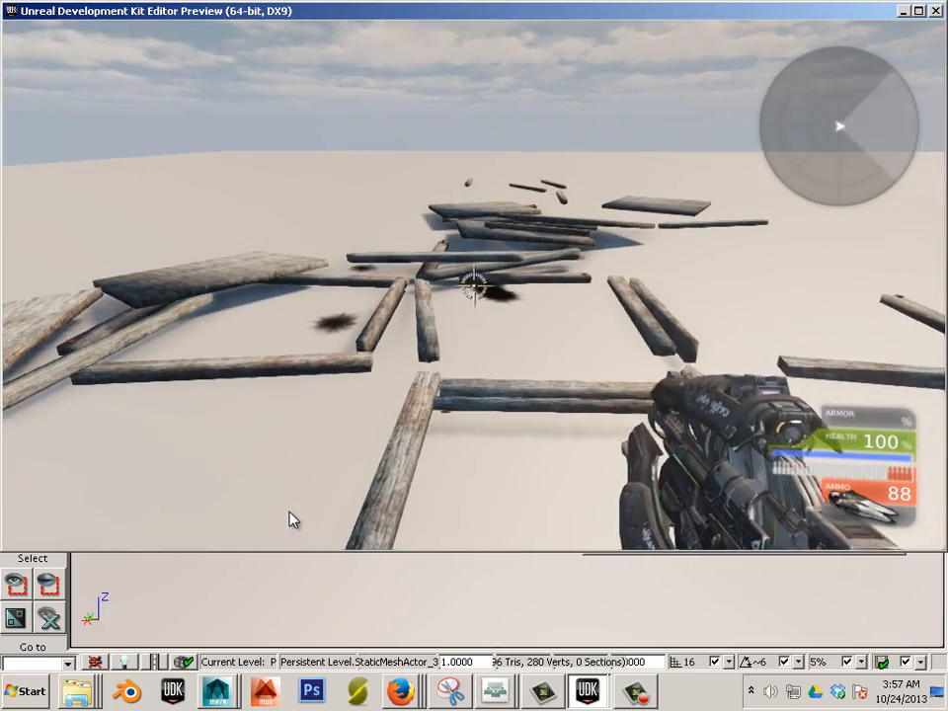
scroll(287, 539, down, 1)
right_drag(250, 559, 50, 295)
key(w)
key(s)
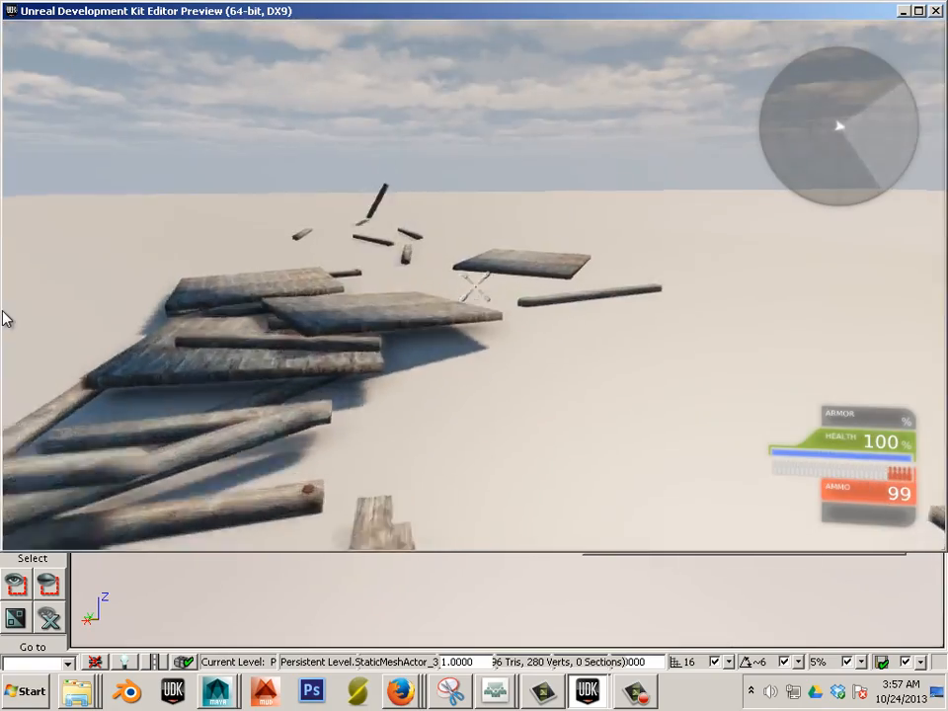
key(w)
right_drag(38, 341, 36, 80)
key(s)
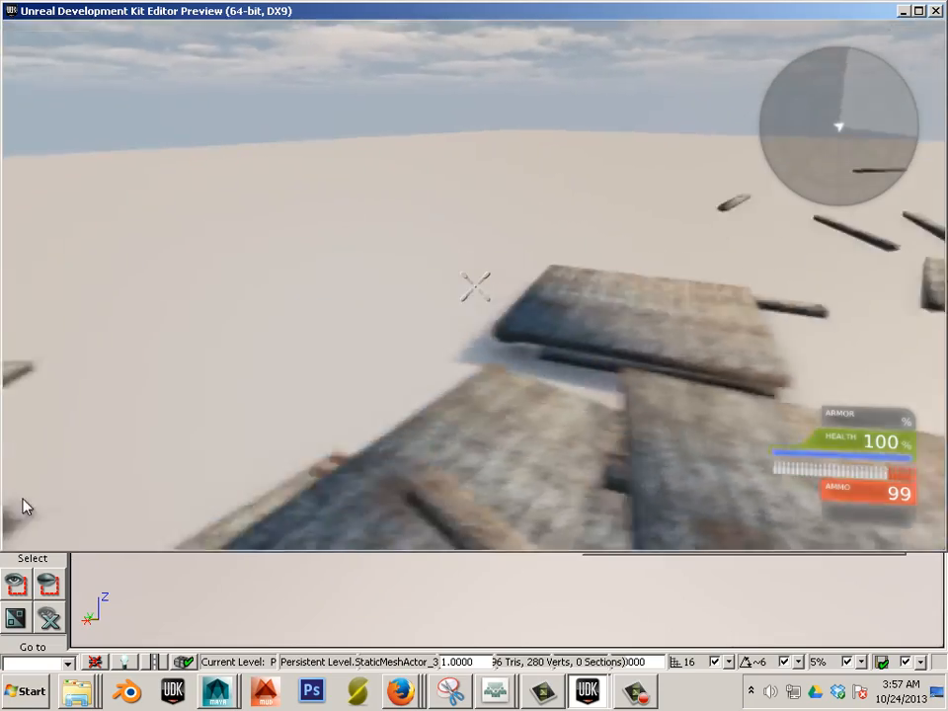
right_drag(231, 501, 31, 261)
key(w)
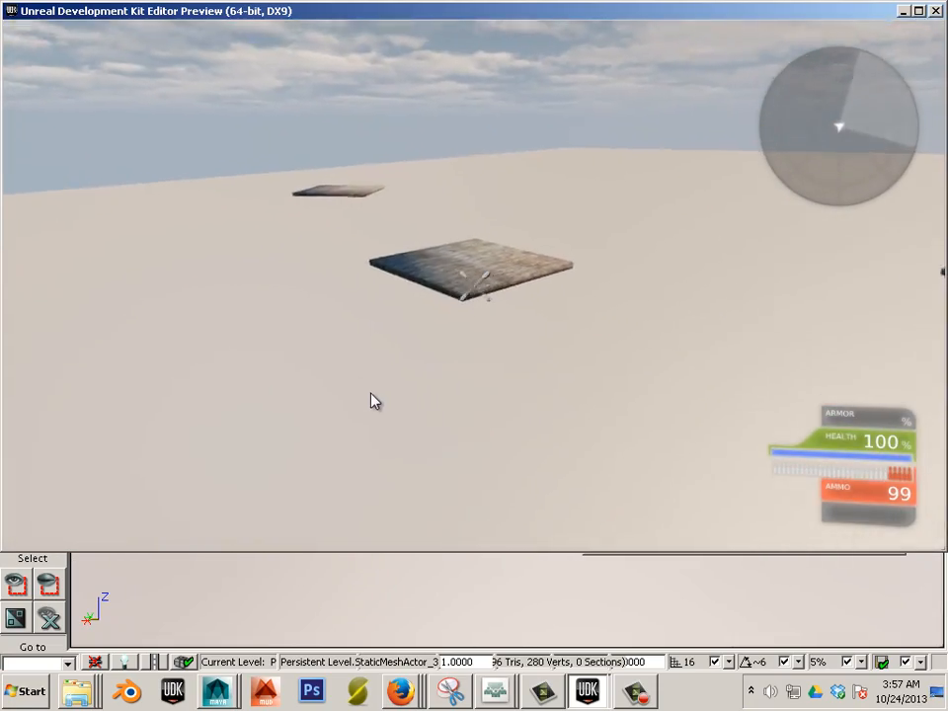
right_drag(376, 400, 936, 116)
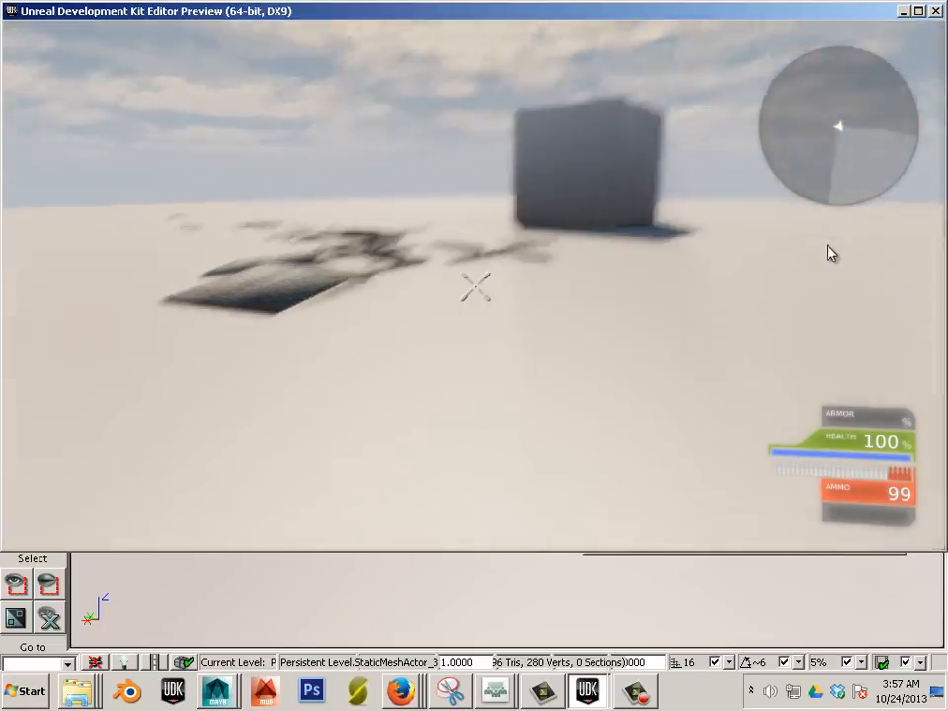
right_drag(827, 253, 890, 43)
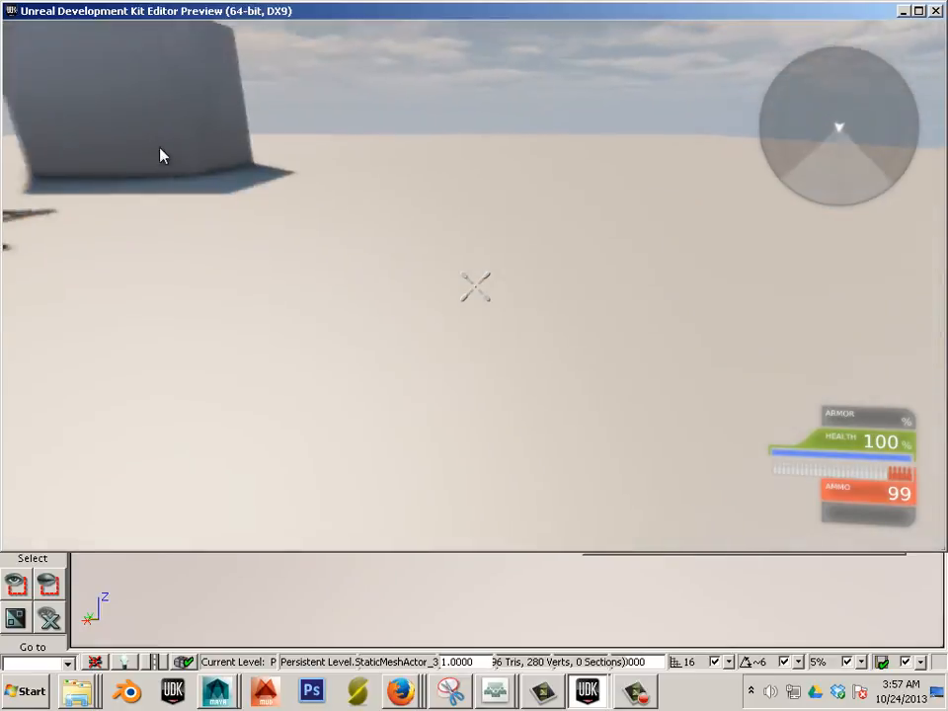
key(Escape)
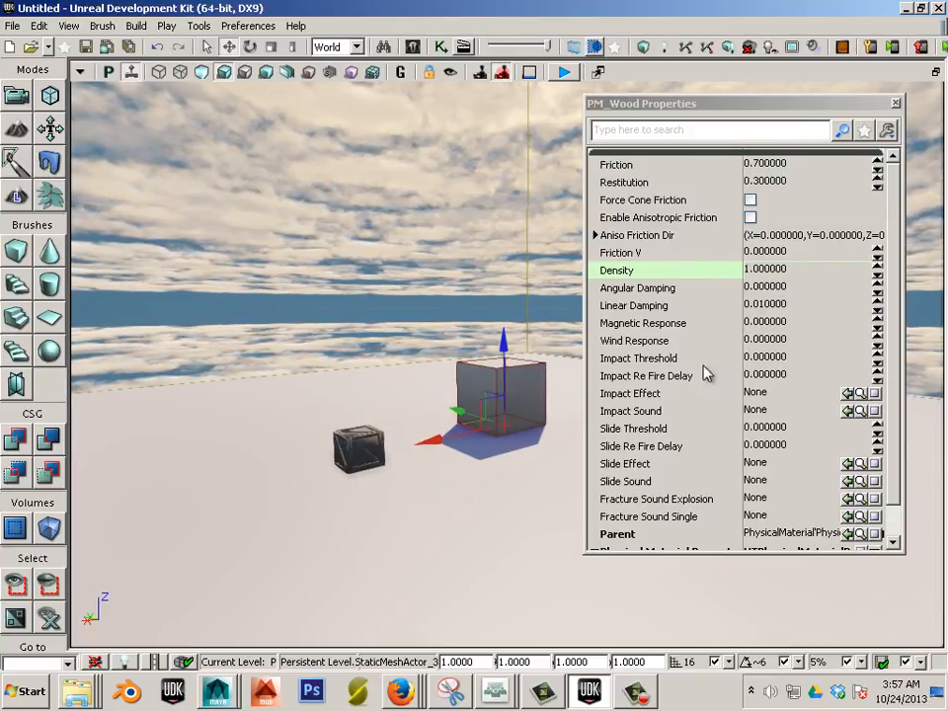
- Review the PM_Wood properties down to Physical Material Property and collapse that group
click(671, 428)
scroll(686, 431, down, 1)
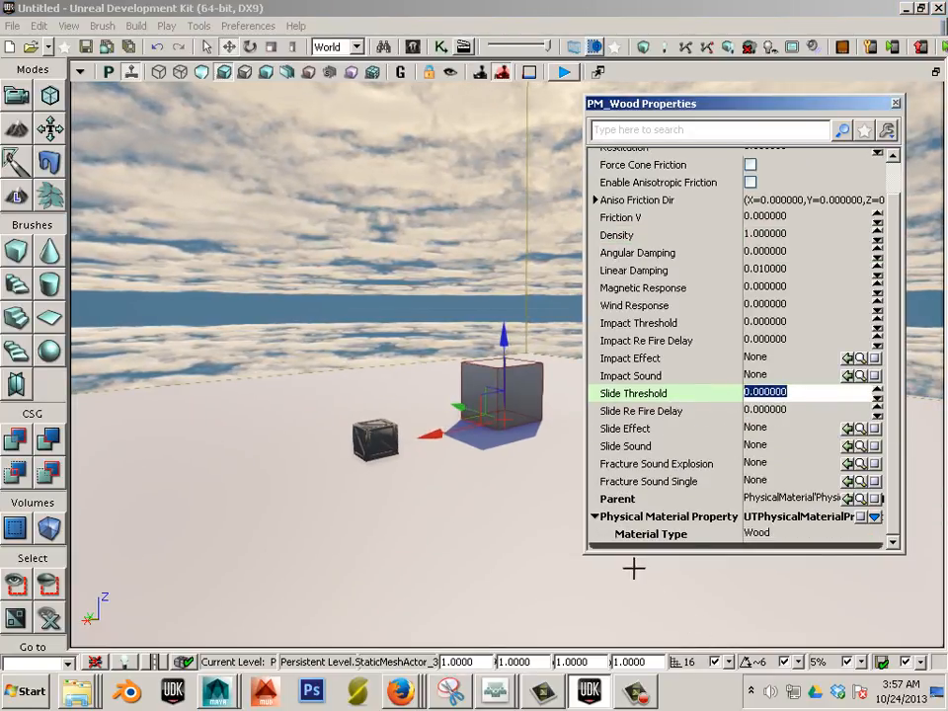
click(596, 517)
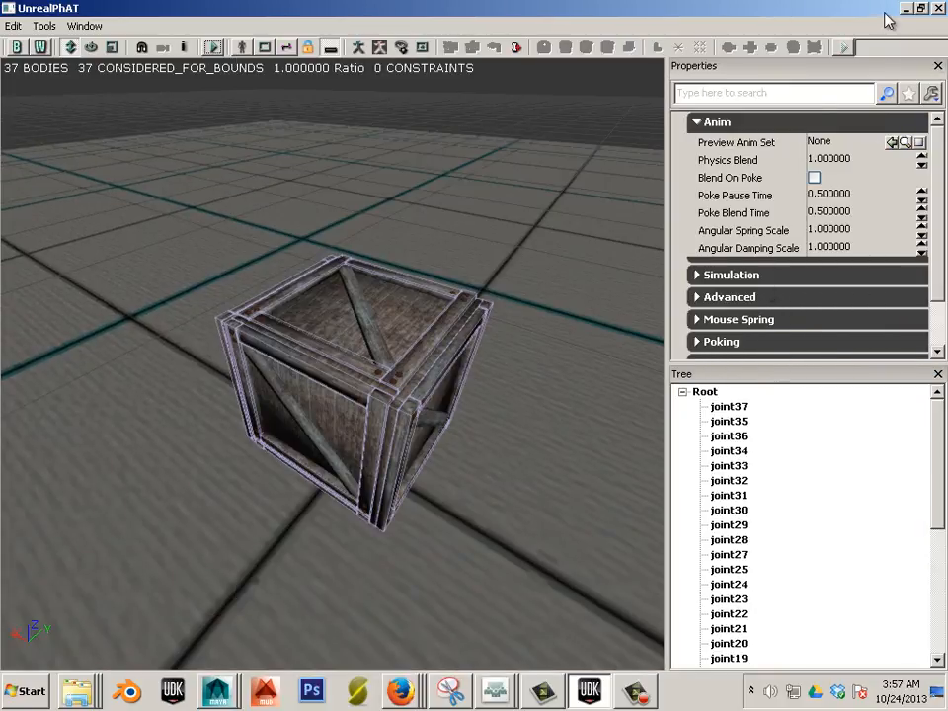
- Open crate_Physics in a movable physics asset editor window and examine the Root body's Mass Scale and KMesh Props
click(938, 7)
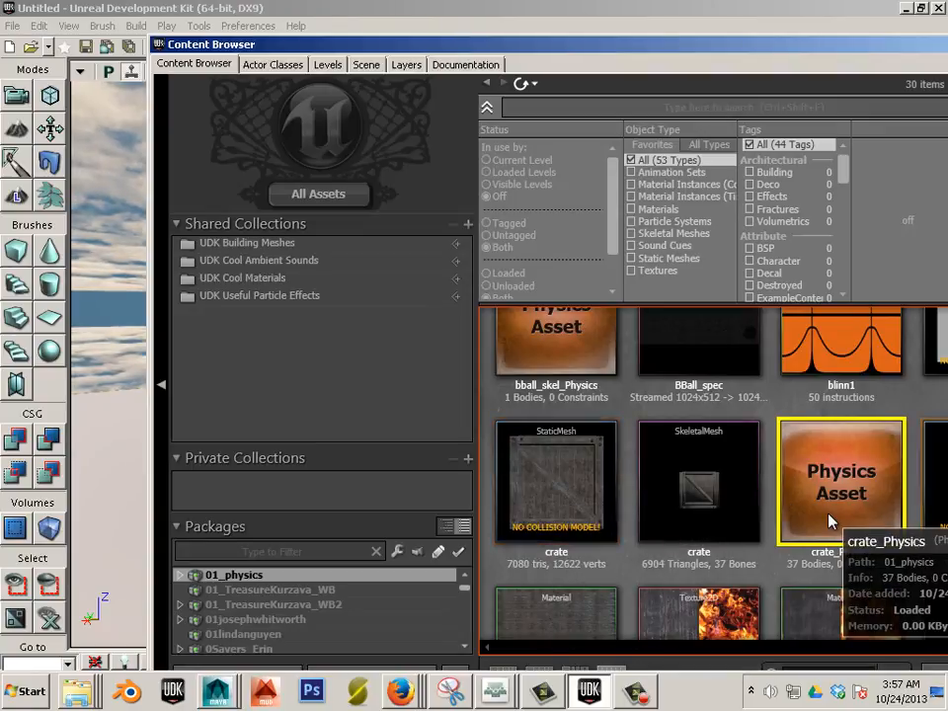
drag(675, 45, 556, 32)
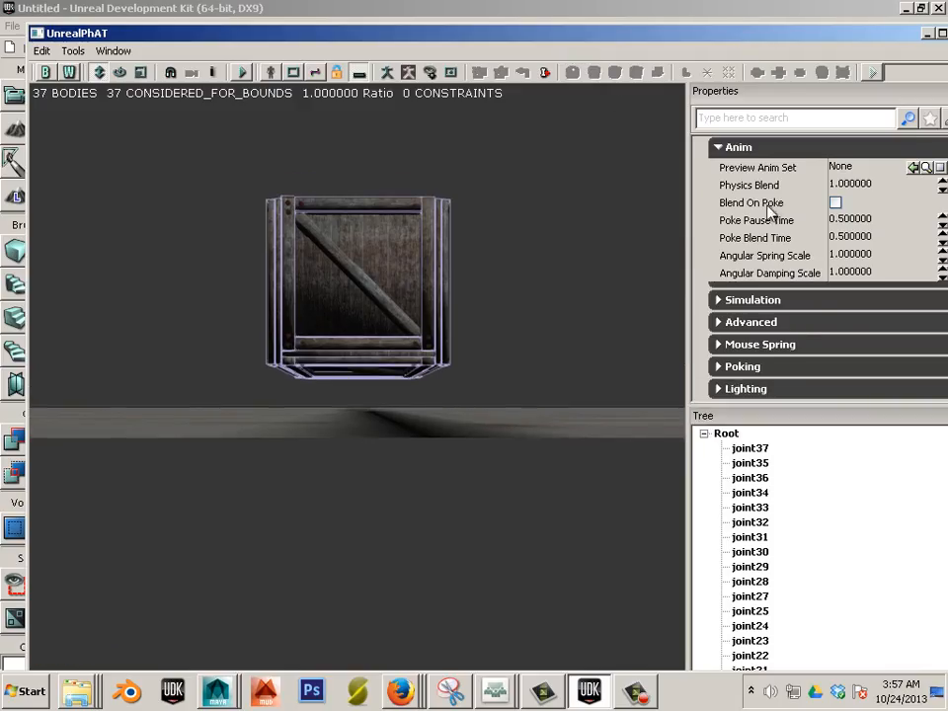
drag(724, 35, 549, 15)
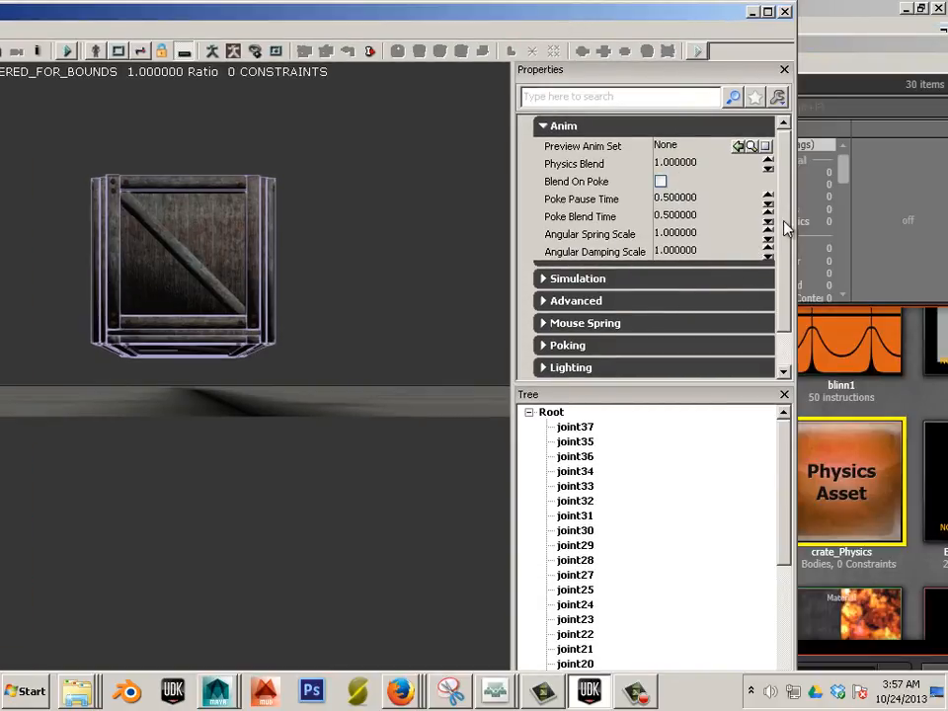
drag(787, 227, 787, 281)
click(551, 413)
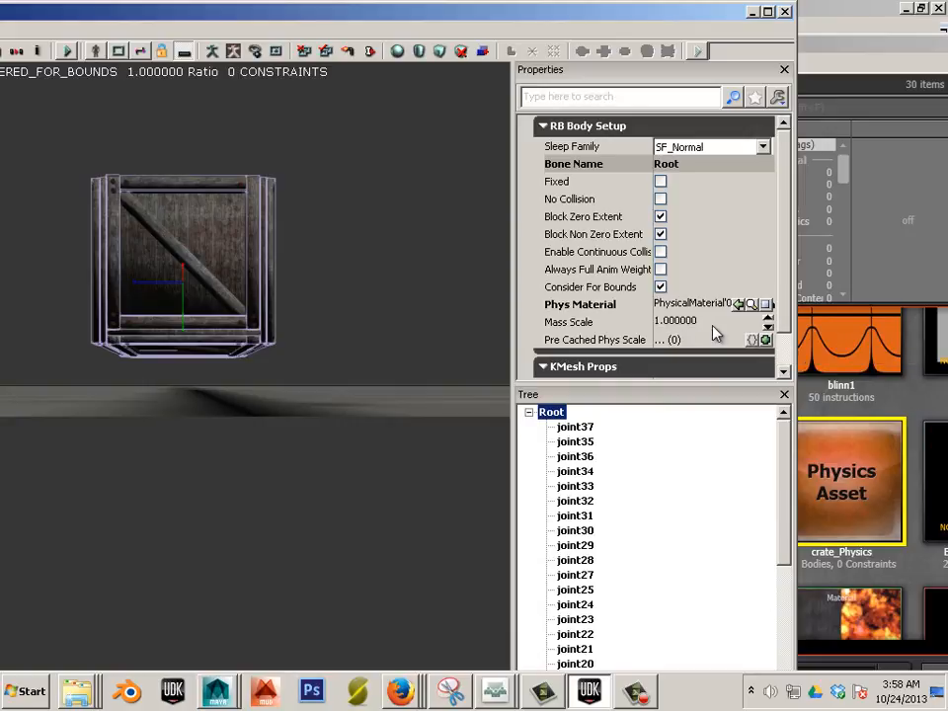
click(688, 324)
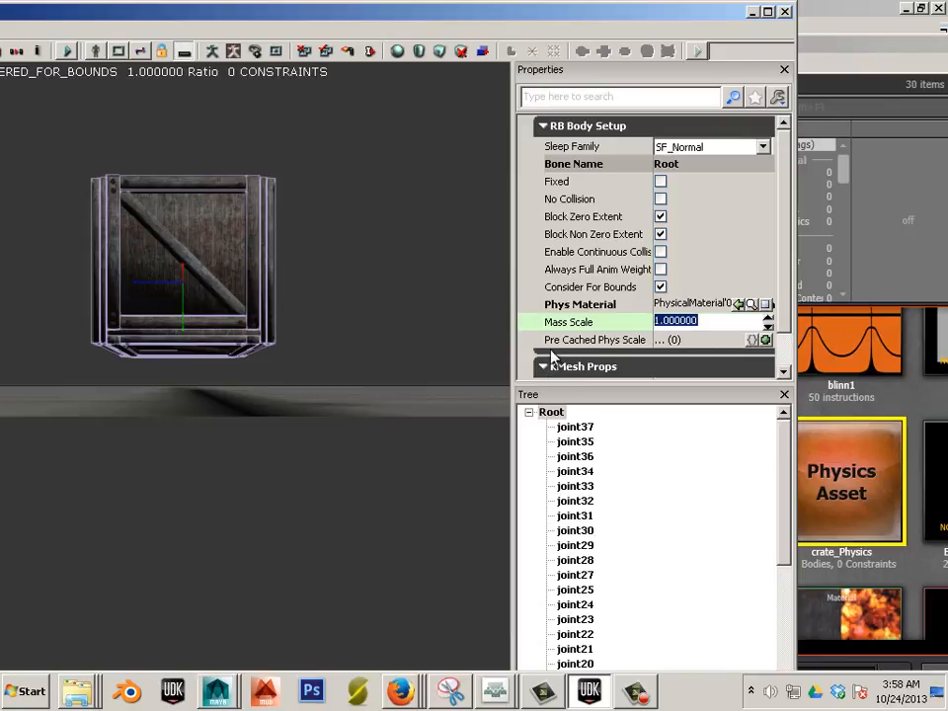
scroll(548, 339, down, 2)
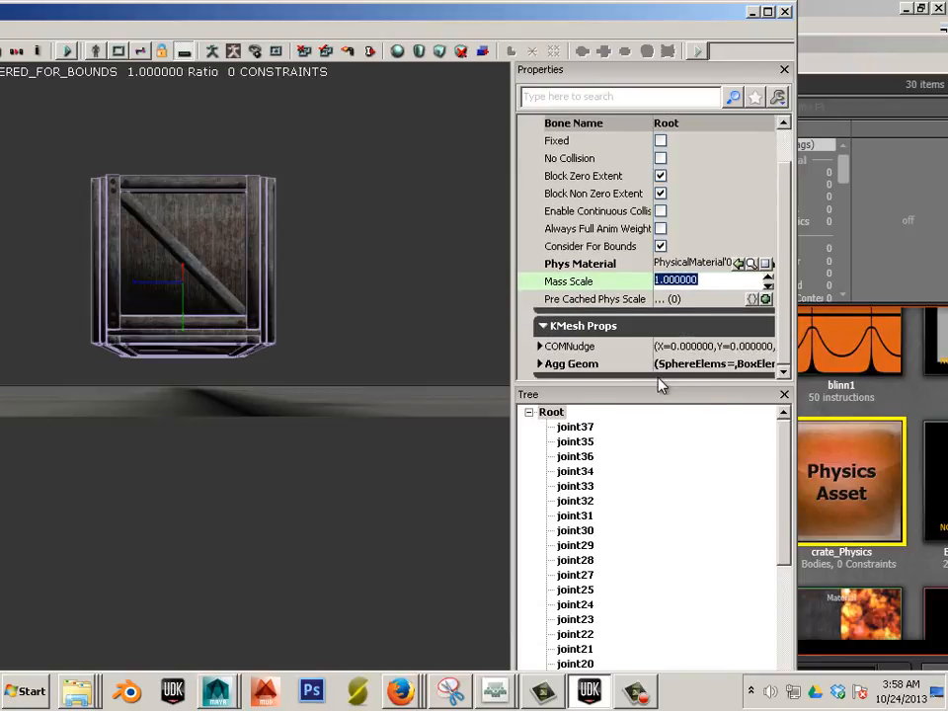
- Check the body properties of joint37, joint35, joint34 and joint33, and move the windows aside to uncover the PM_Wood properties
click(587, 428)
click(592, 442)
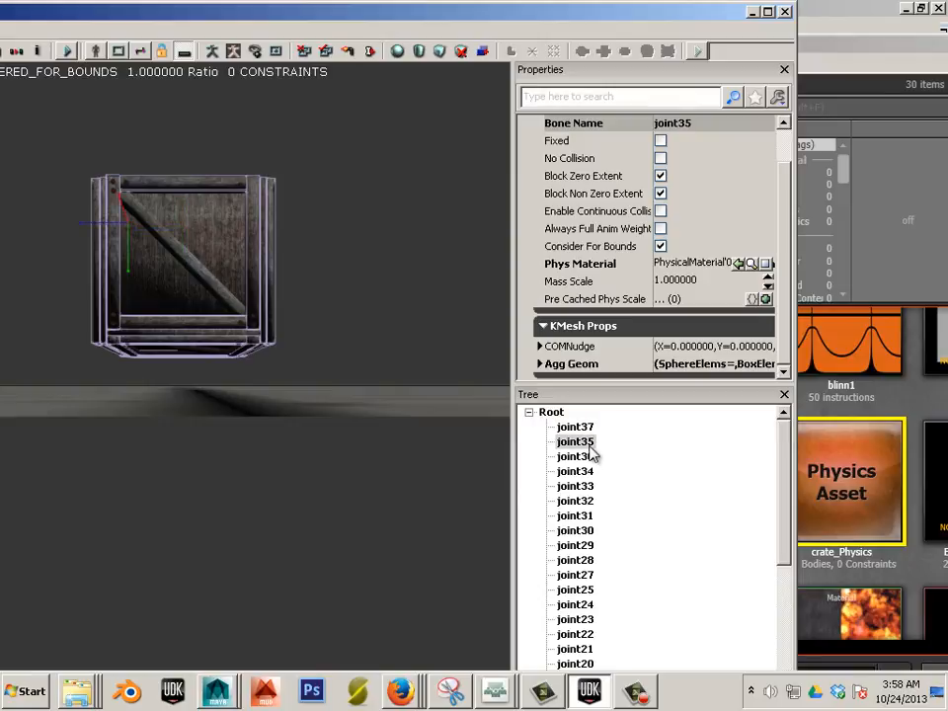
click(590, 472)
click(587, 486)
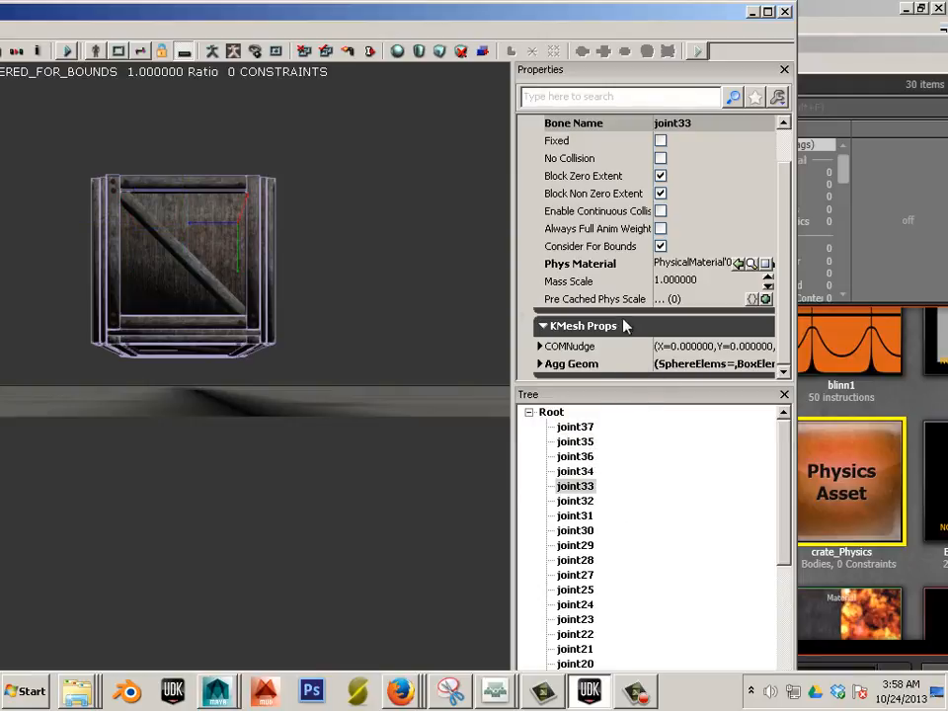
drag(261, 15, 947, 15)
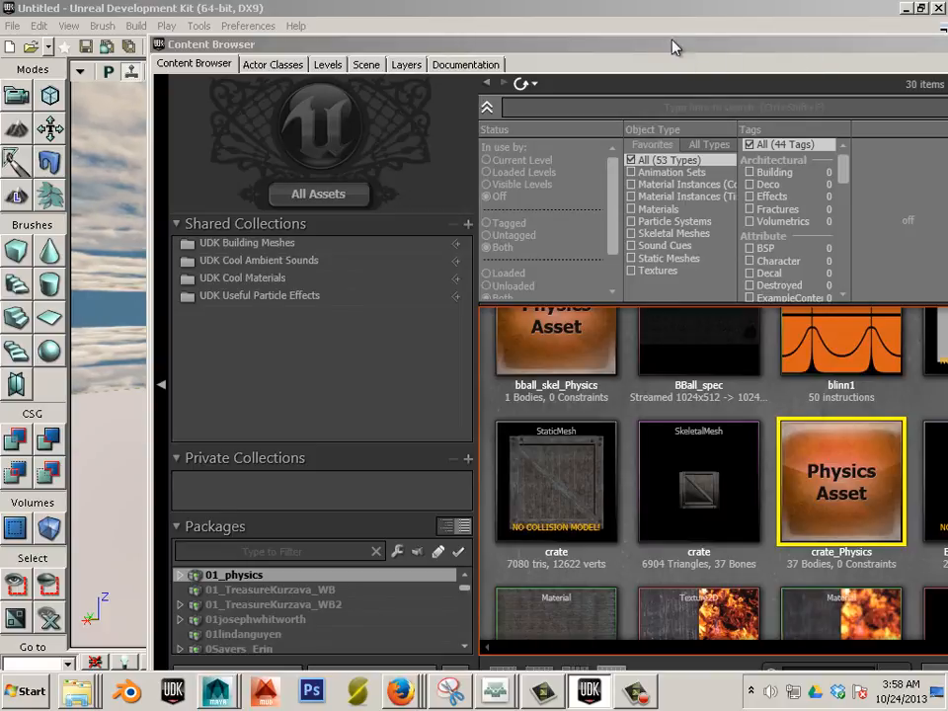
drag(648, 54, 947, 54)
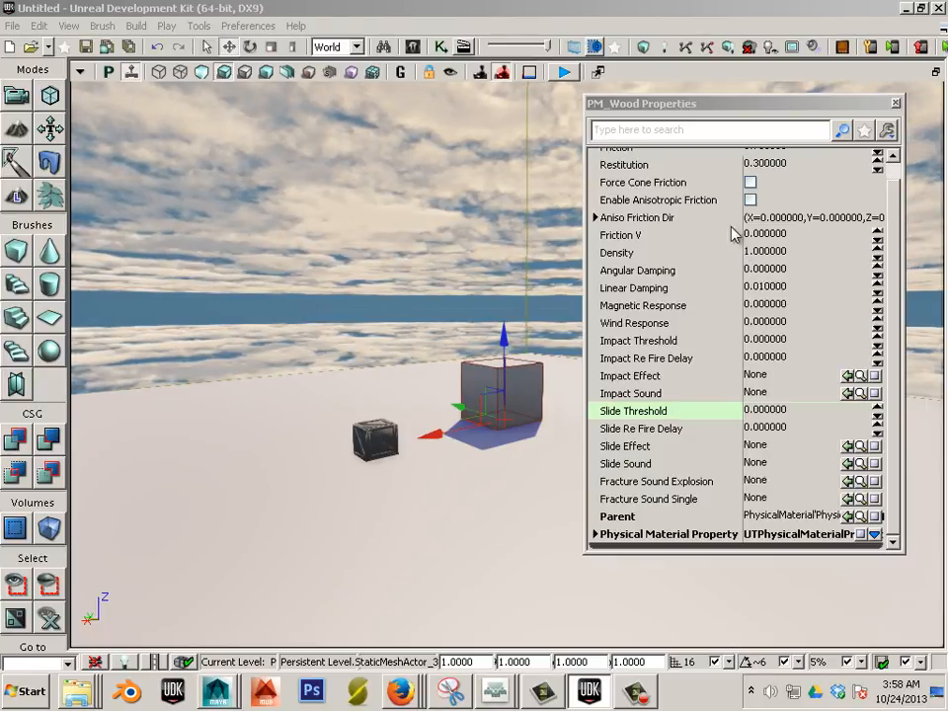
- Expand Aniso Friction Dir in the PM_Wood properties and examine the friction, density and damping settings
click(598, 219)
scroll(741, 301, up, 1)
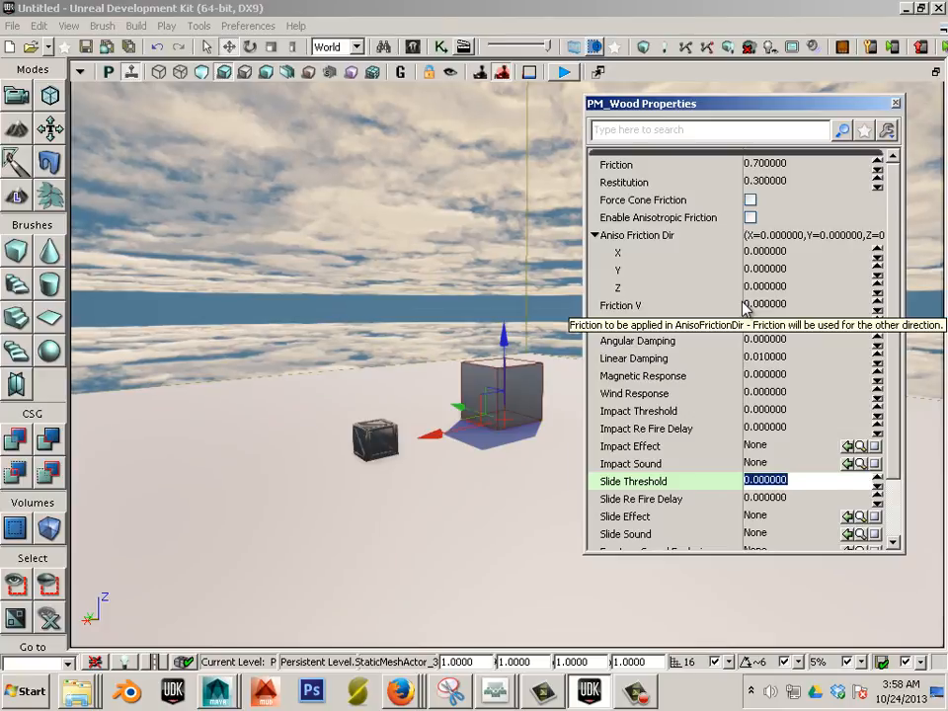
scroll(745, 309, down, 1)
scroll(746, 308, down, 3)
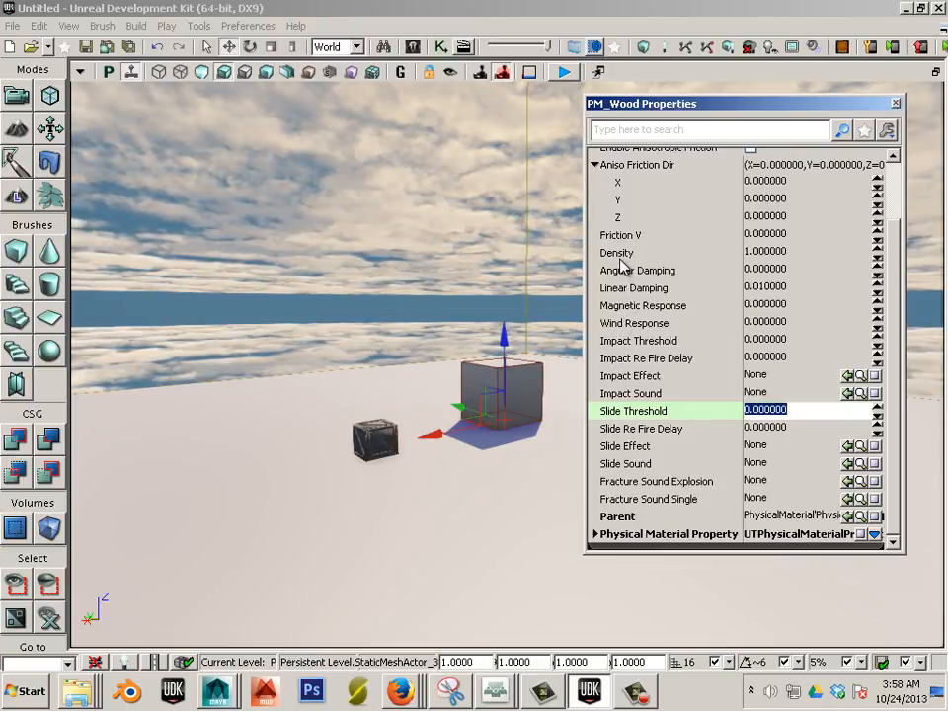
scroll(632, 265, up, 1)
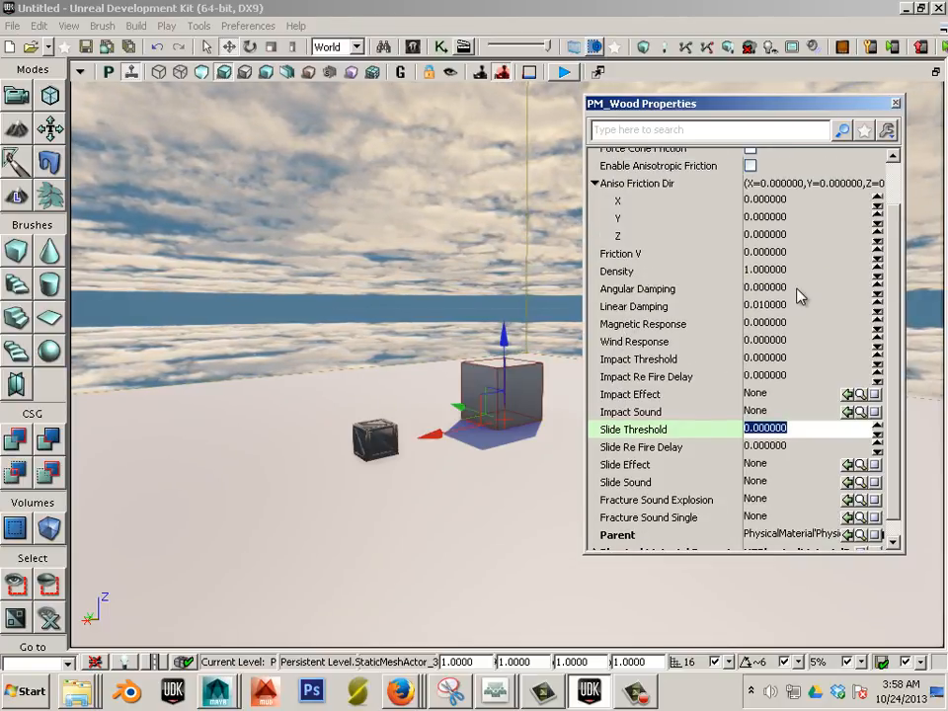
scroll(790, 311, up, 2)
scroll(782, 316, up, 1)
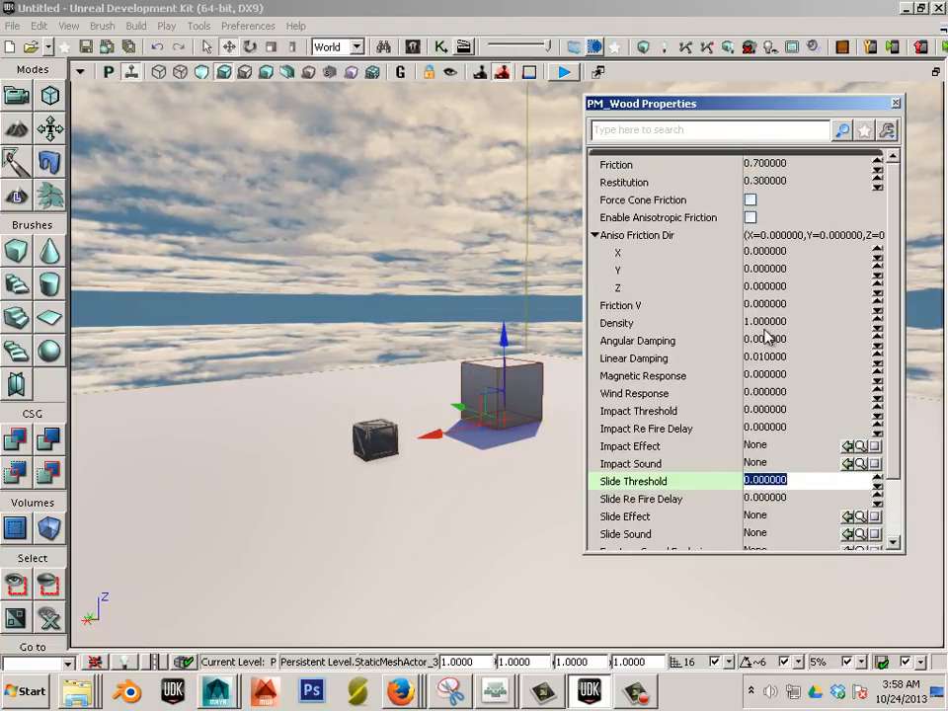
- Expand Physical Material Property and set PM_Wood's Density to 200
scroll(682, 445, down, 4)
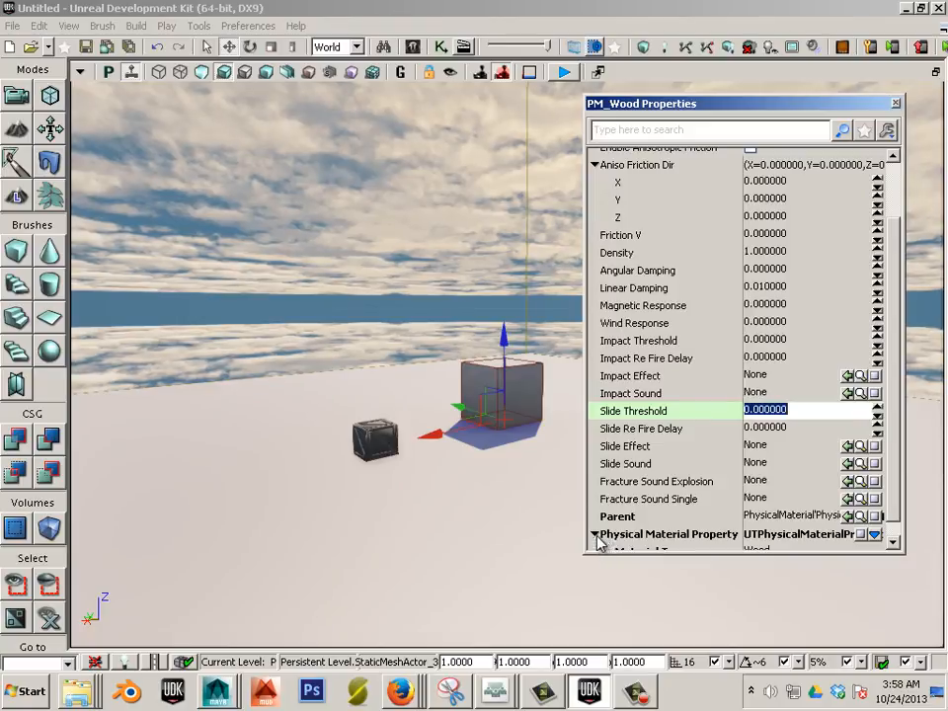
scroll(658, 512, down, 1)
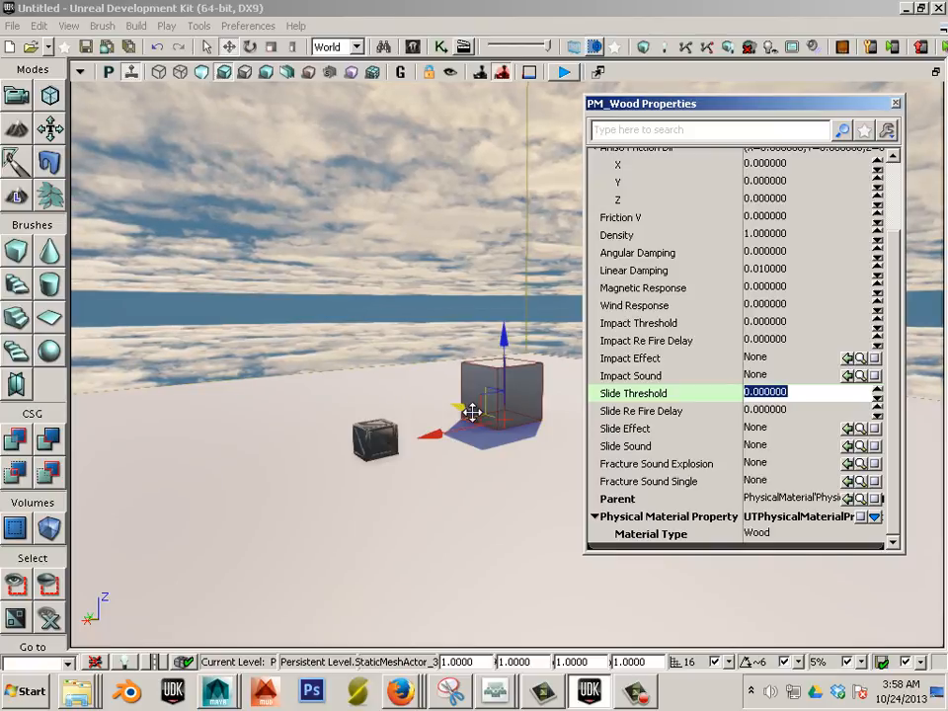
scroll(783, 274, up, 1)
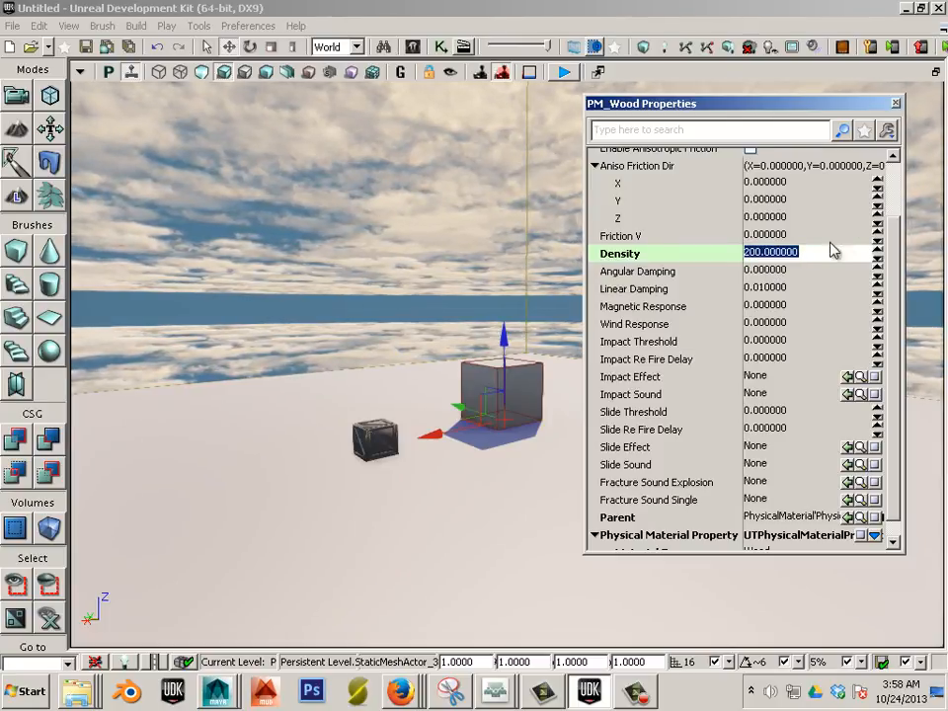
- Close the PM_Wood properties, set the Density of PM_Wood_copy in the 01_physics package to 200, and uncover the level view
click(521, 521)
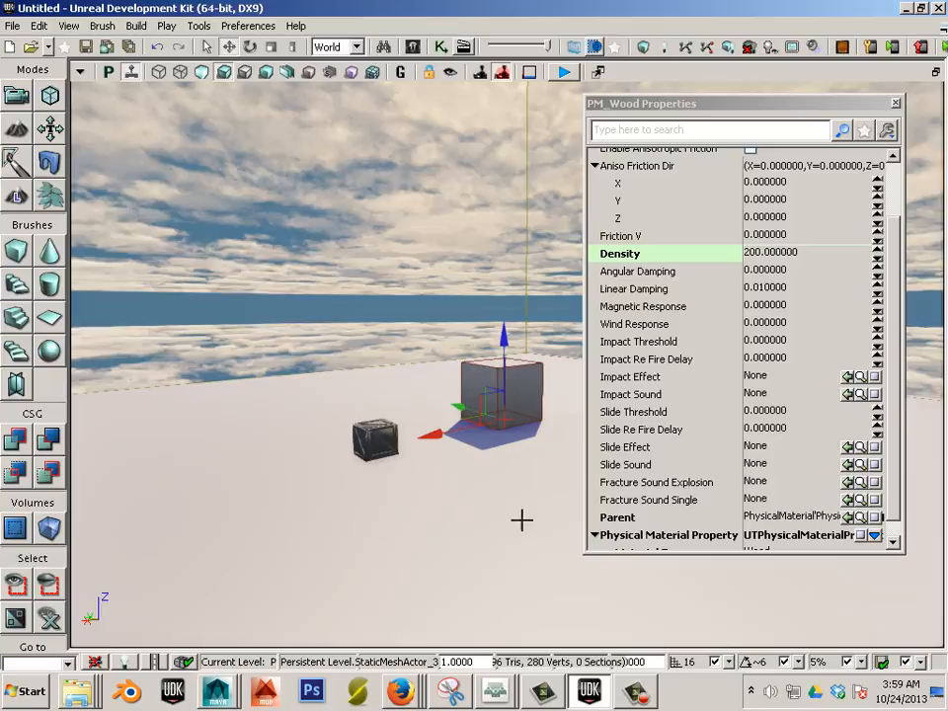
right_click(358, 555)
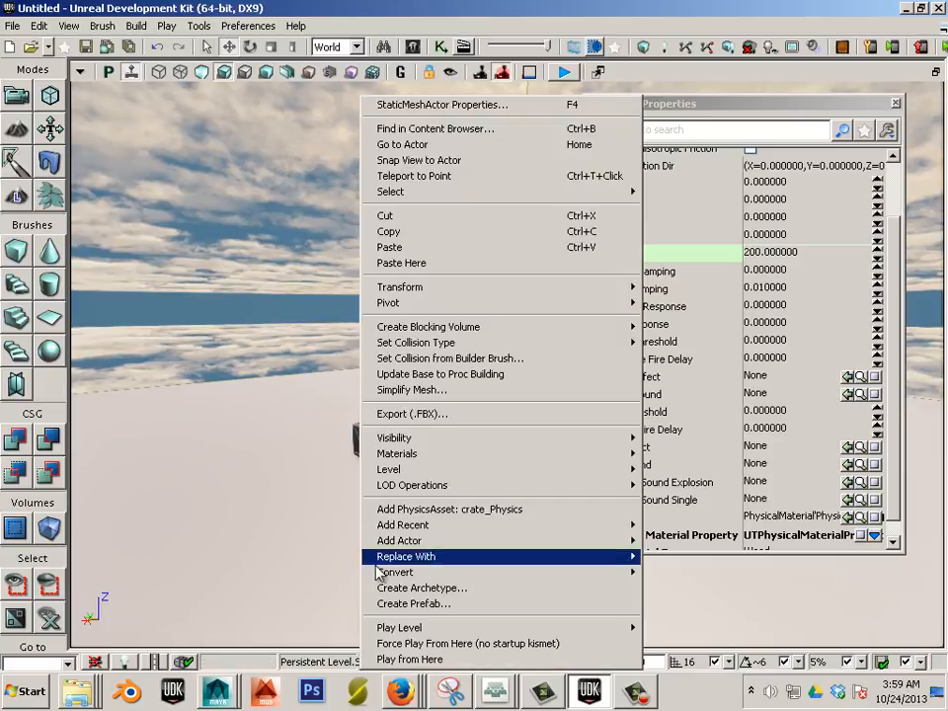
click(896, 103)
click(413, 47)
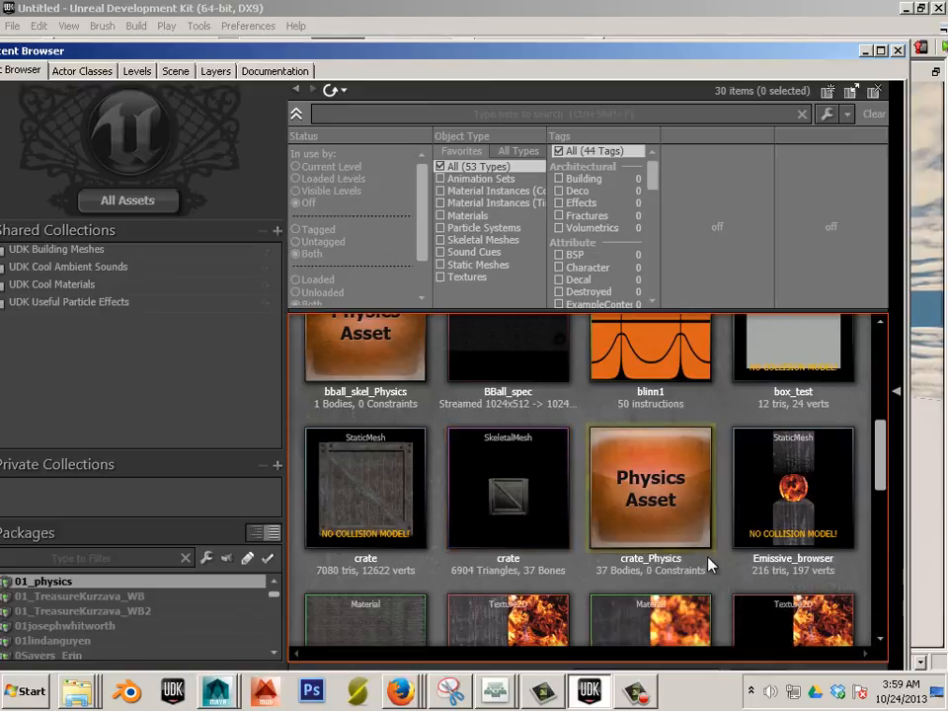
scroll(709, 558, down, 4)
scroll(466, 493, down, 1)
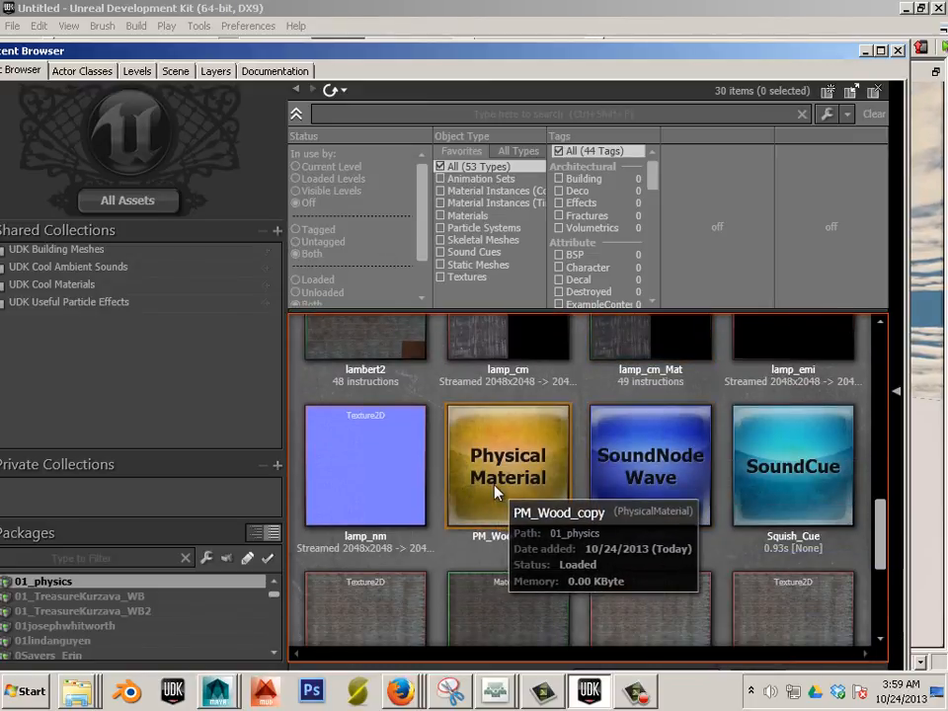
double_click(470, 494)
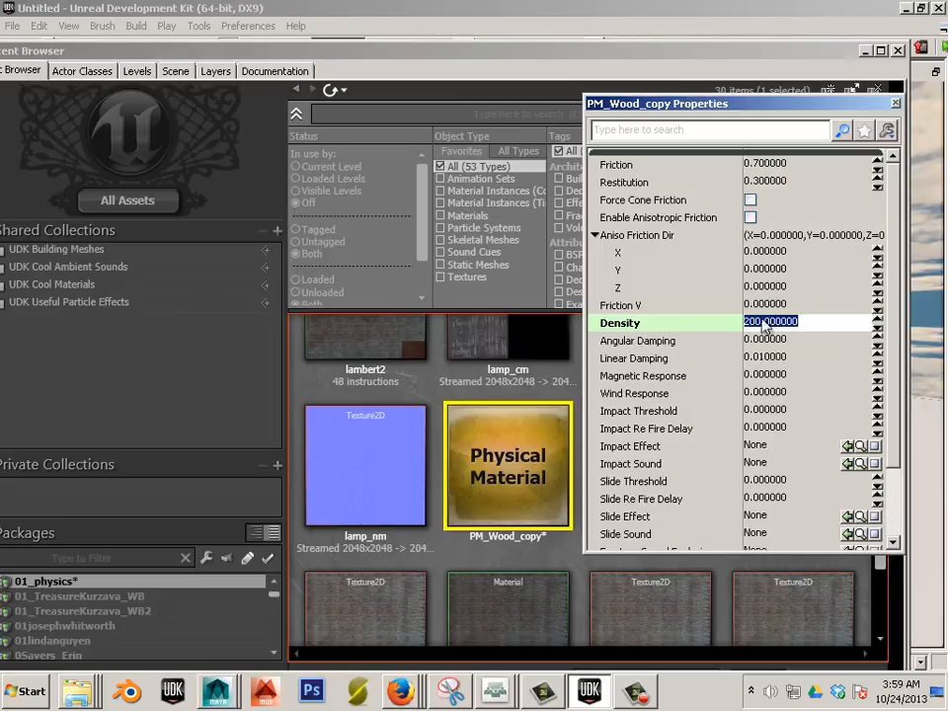
click(419, 57)
click(865, 51)
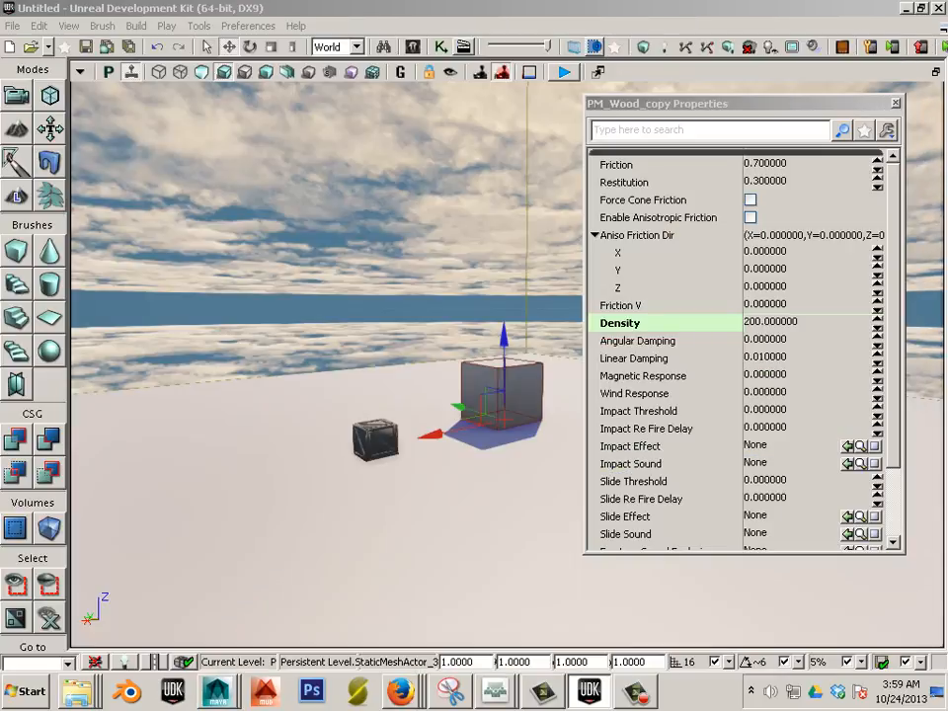
- Play the level from the floor in front of the crate and shoot the crate apart
right_click(513, 400)
click(422, 546)
right_click(400, 529)
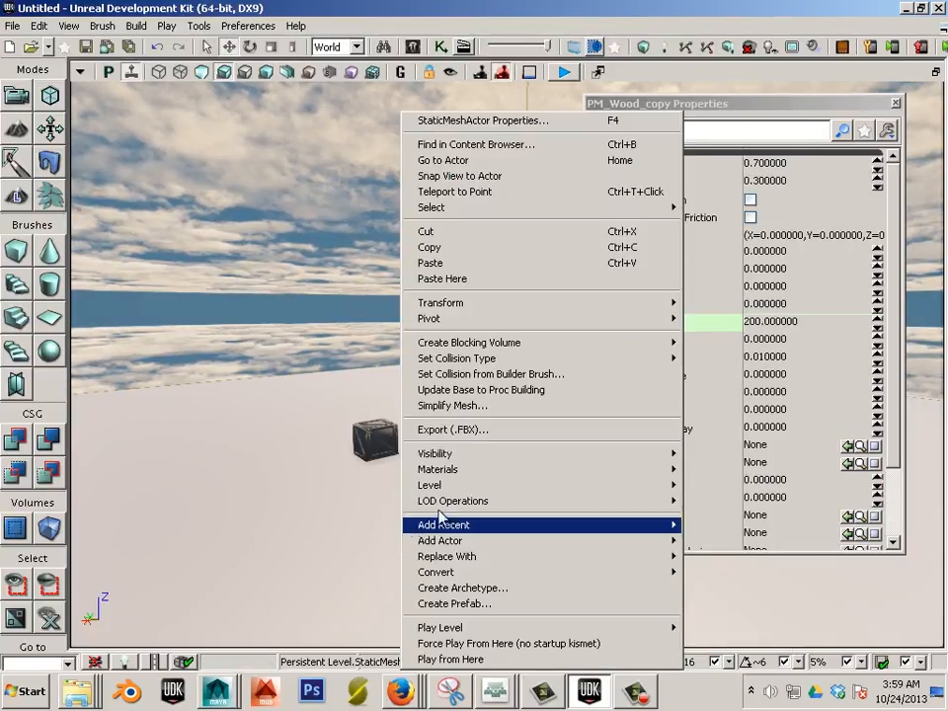
click(450, 658)
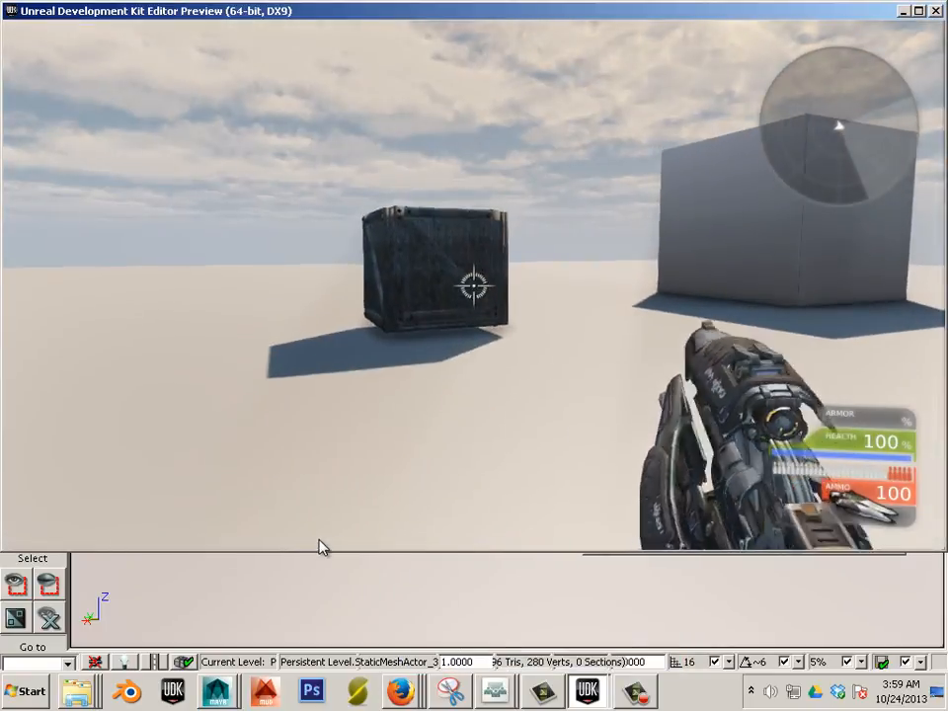
click(319, 548)
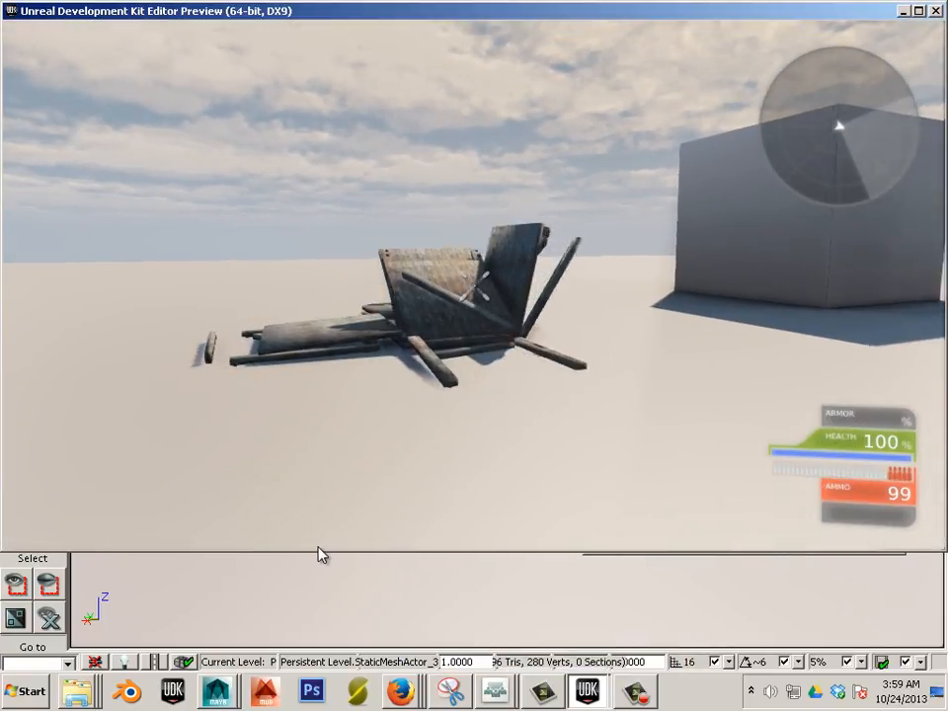
- Walk up to and around the fallen crate pieces to examine how heavily they settle, and end the play session
key(w)
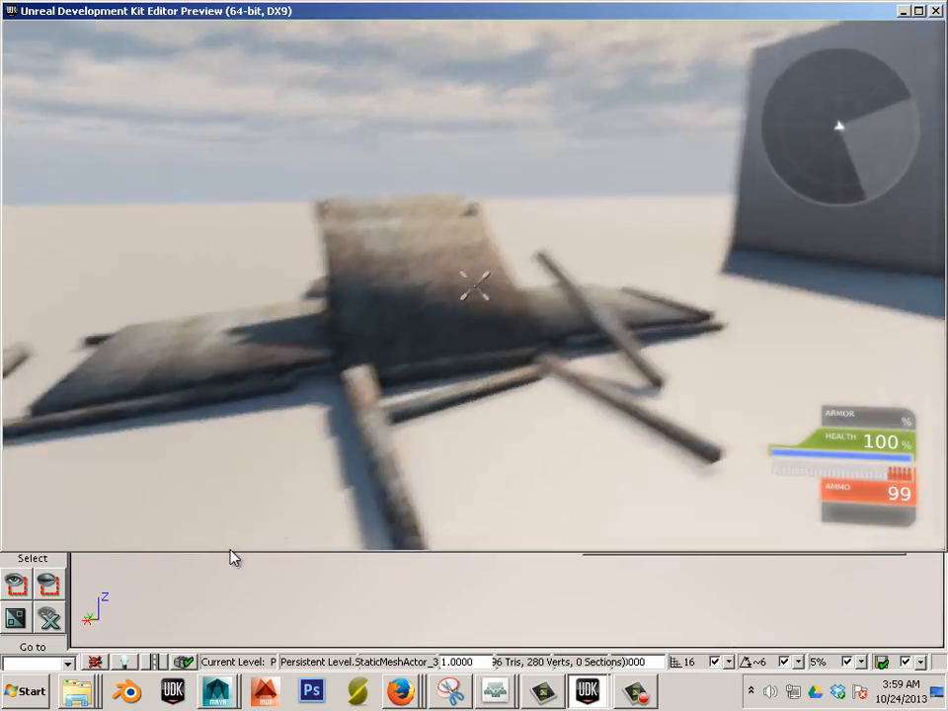
key(w)
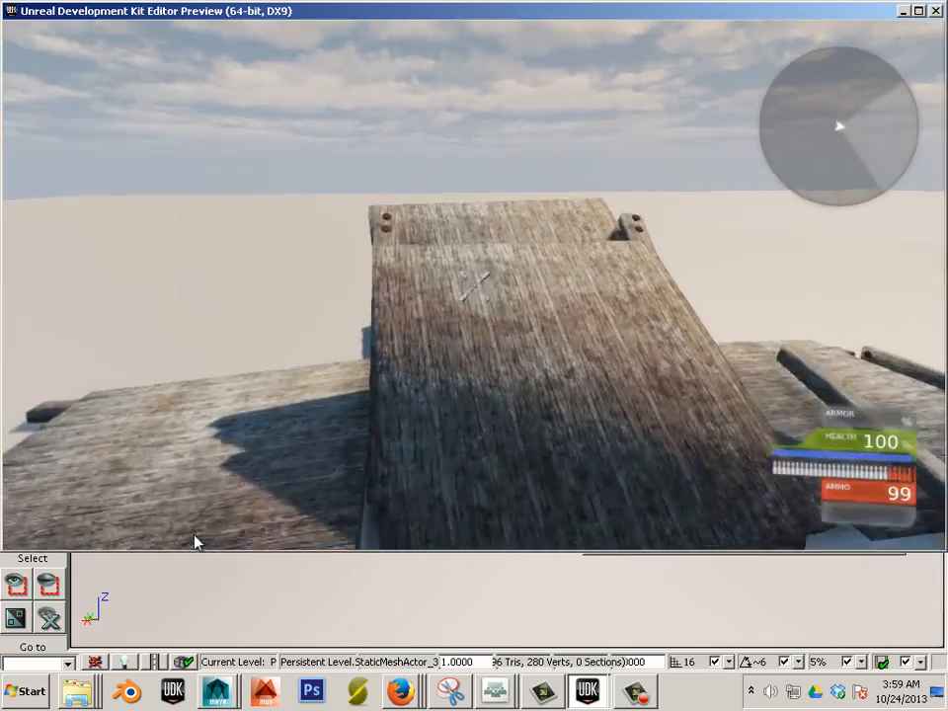
key(w)
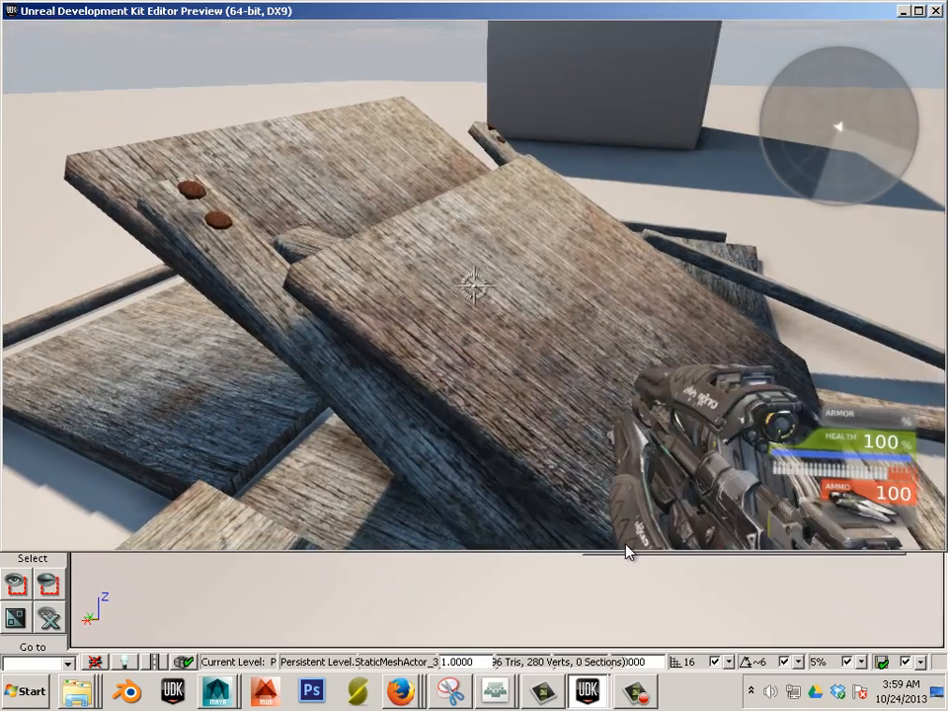
mouse_move(625, 551)
mouse_down()
mouse_move(628, 376)
mouse_move(637, 474)
mouse_move(626, 518)
mouse_move(616, 512)
mouse_up()
key(Escape)
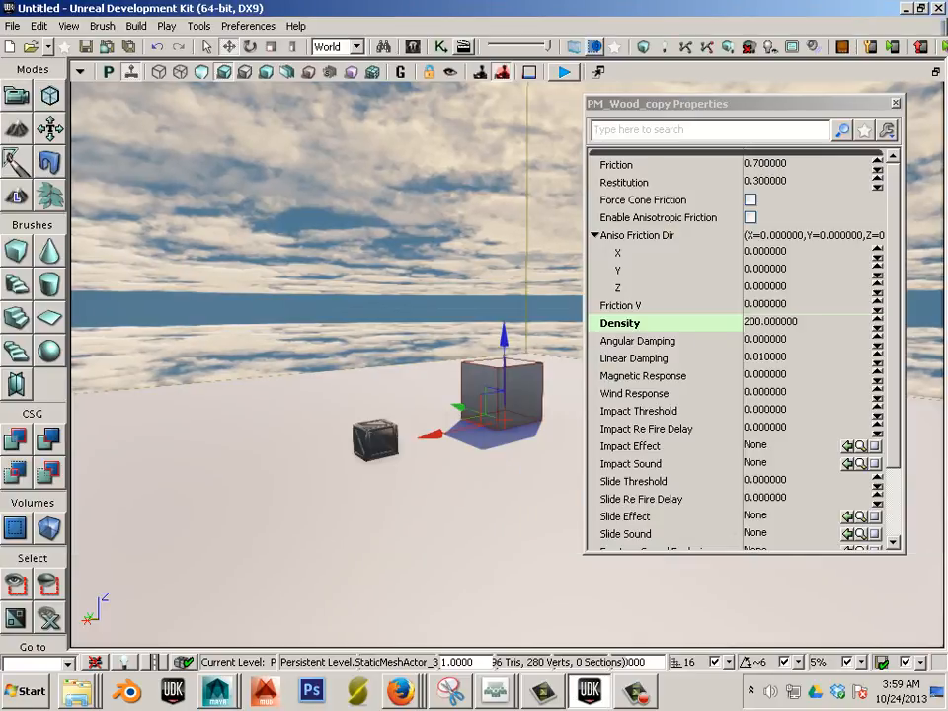
- Set PM_Wood_copy's Density to 10, play from the floor beside the crate, and shoot the crate at close range
click(789, 329)
scroll(789, 333, down, 1)
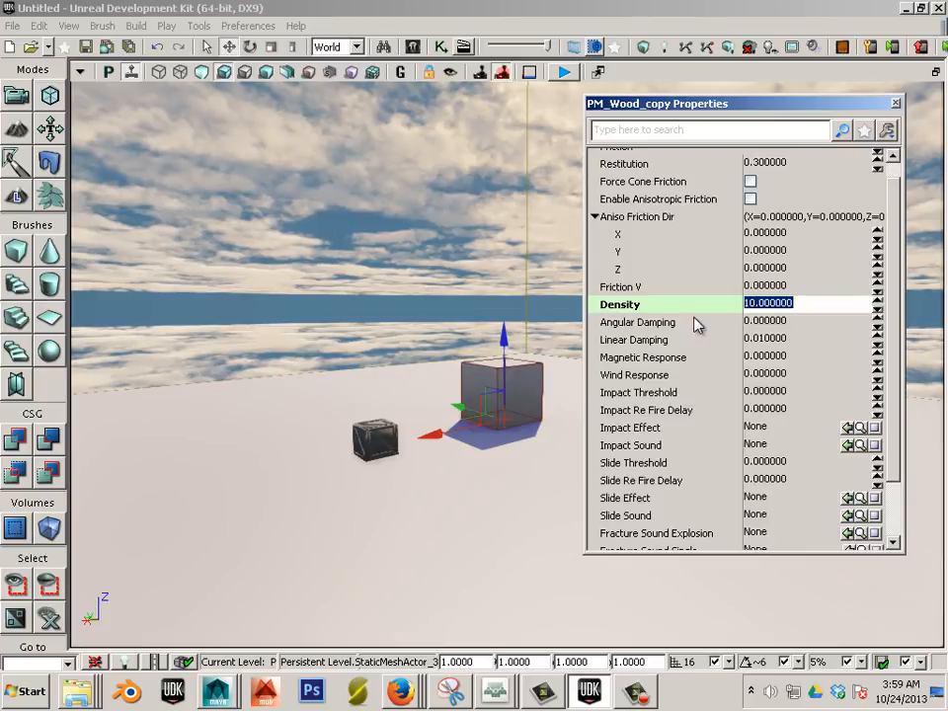
right_click(398, 493)
click(469, 658)
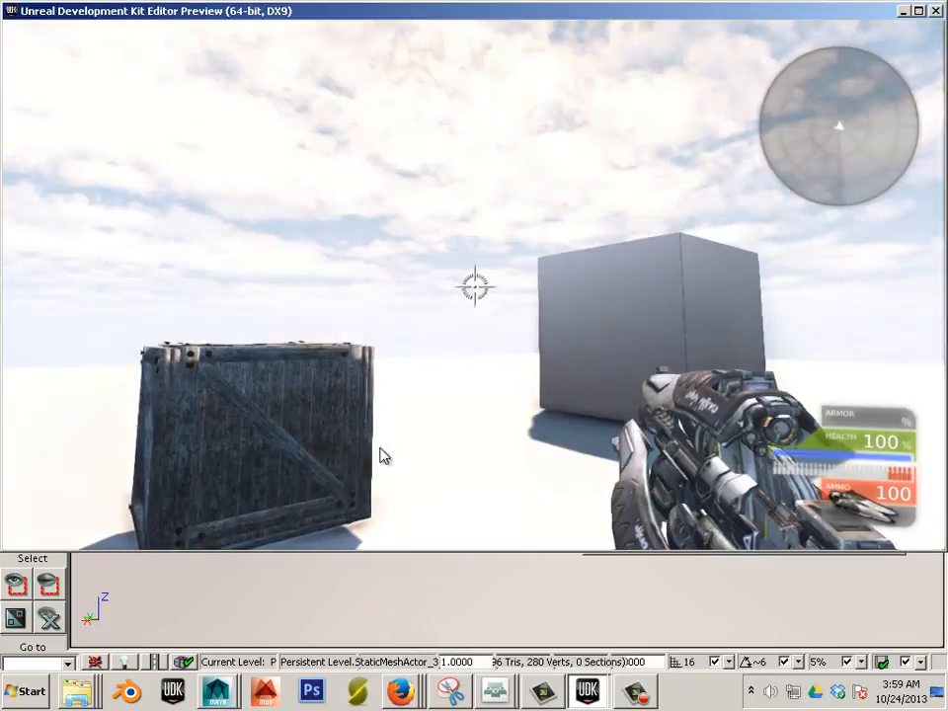
key(w)
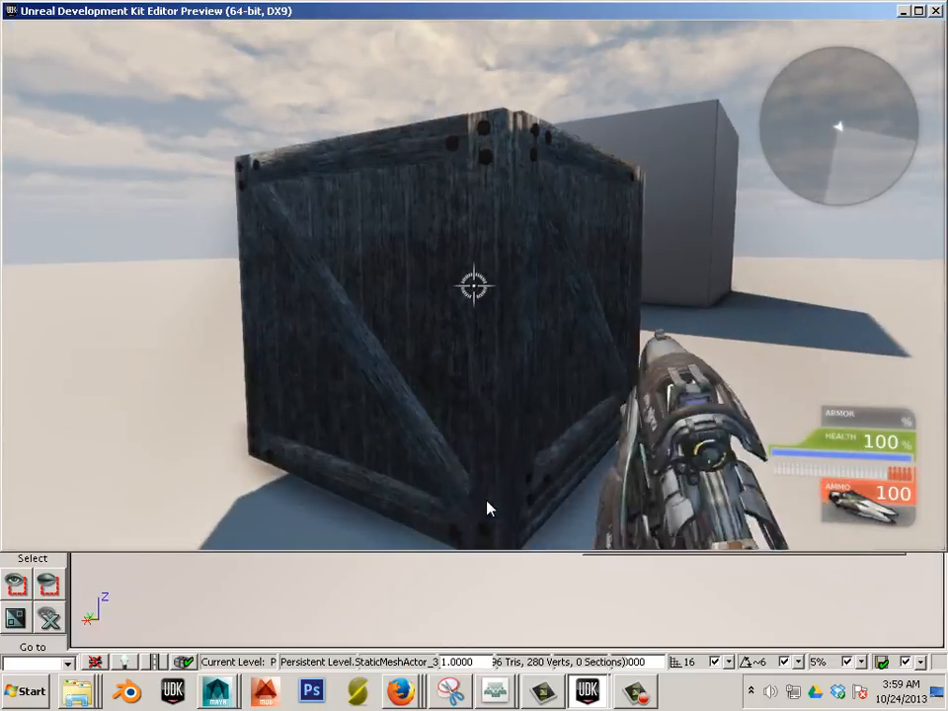
click(487, 507)
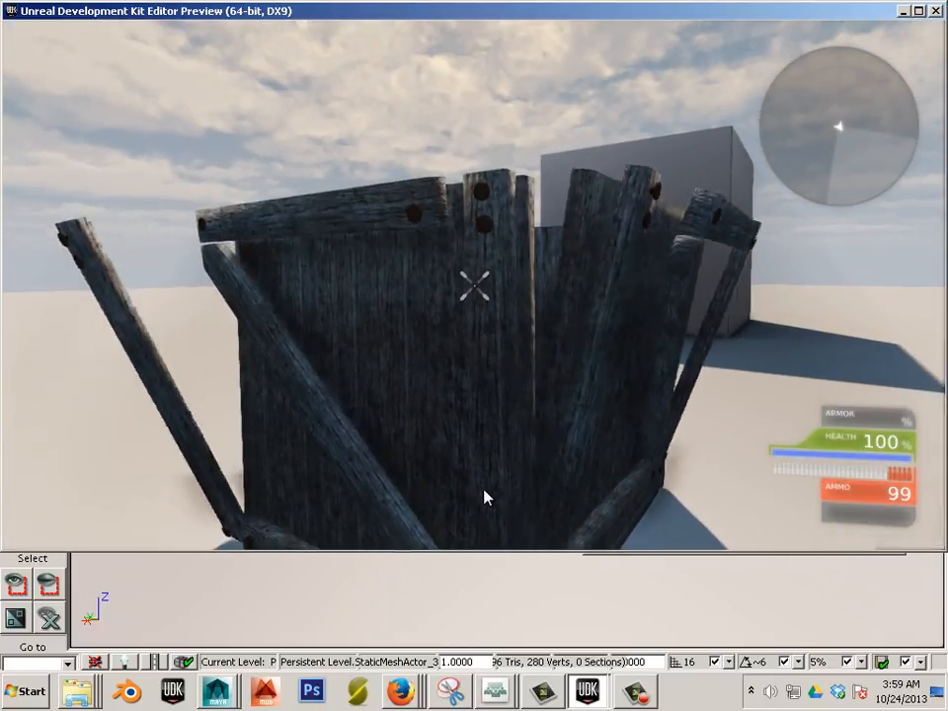
- Walk around and push into the loose crate boards to examine how they fall and move, and end the play session
key(w)
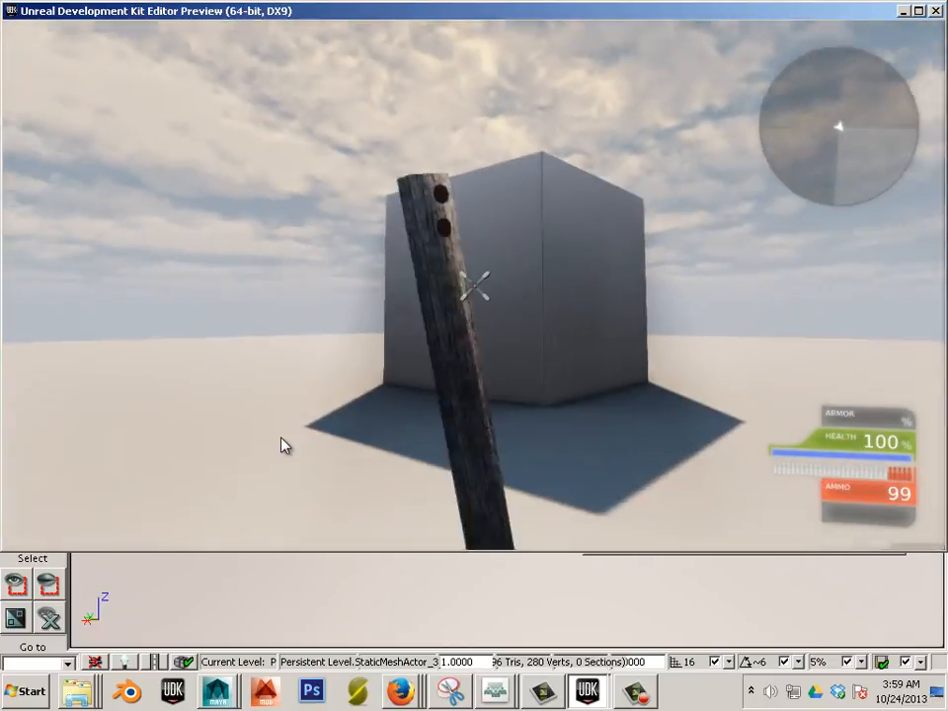
key(w)
key(a)
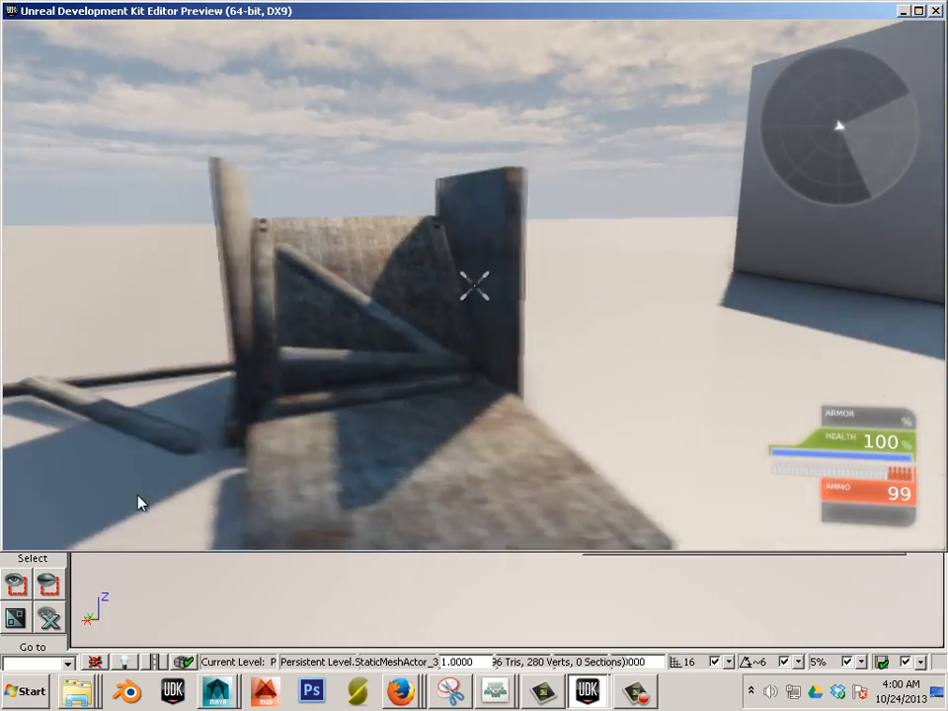
key(w)
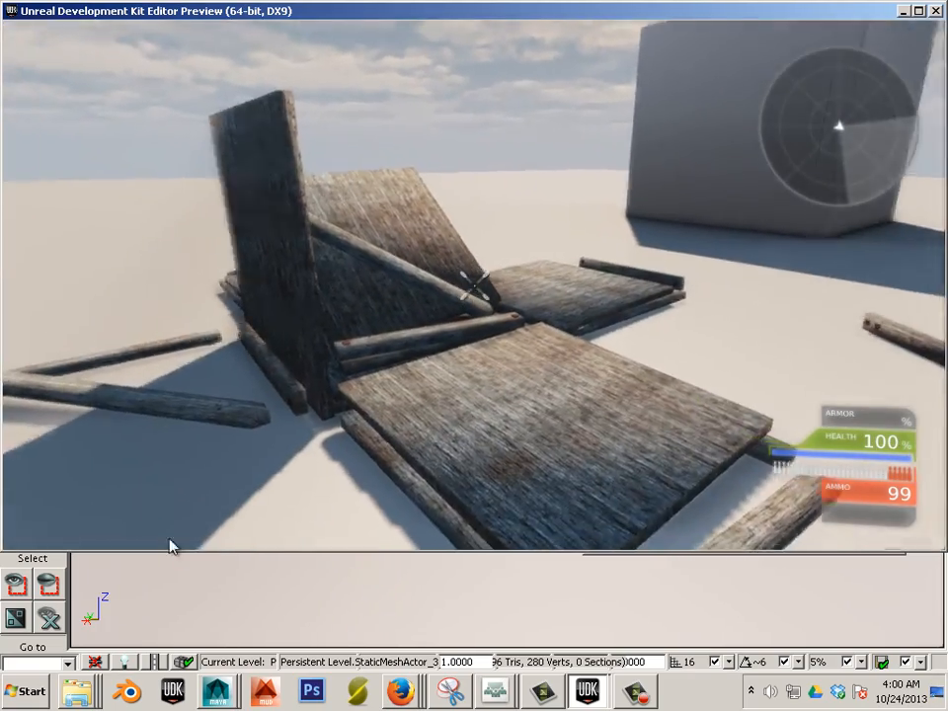
key(a)
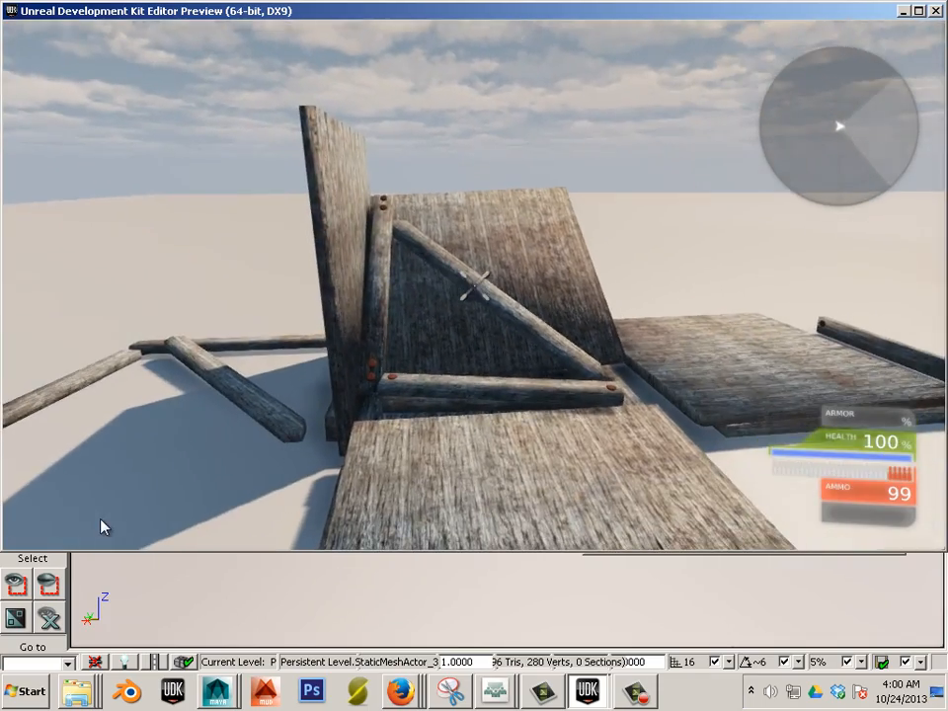
right_drag(101, 524, 156, 505)
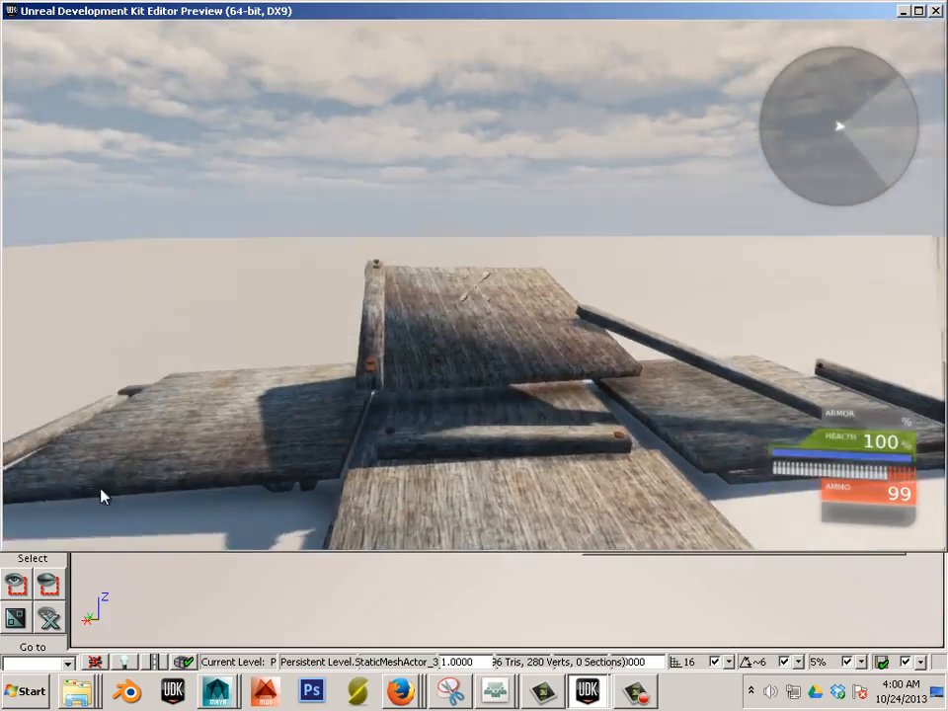
right_drag(100, 489, 365, 485)
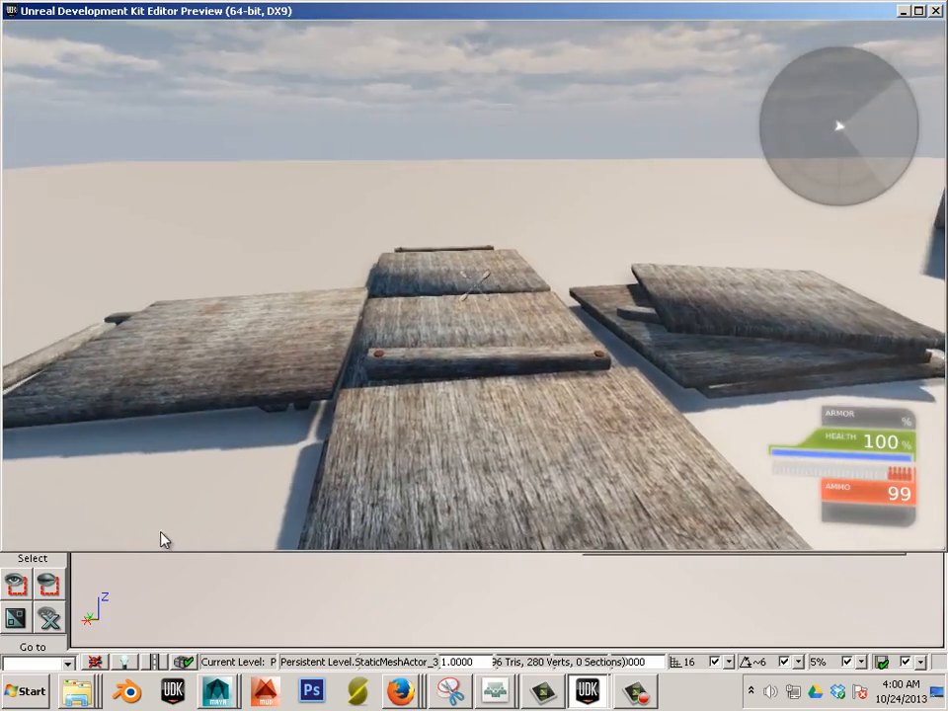
key(w)
right_drag(19, 413, 165, 473)
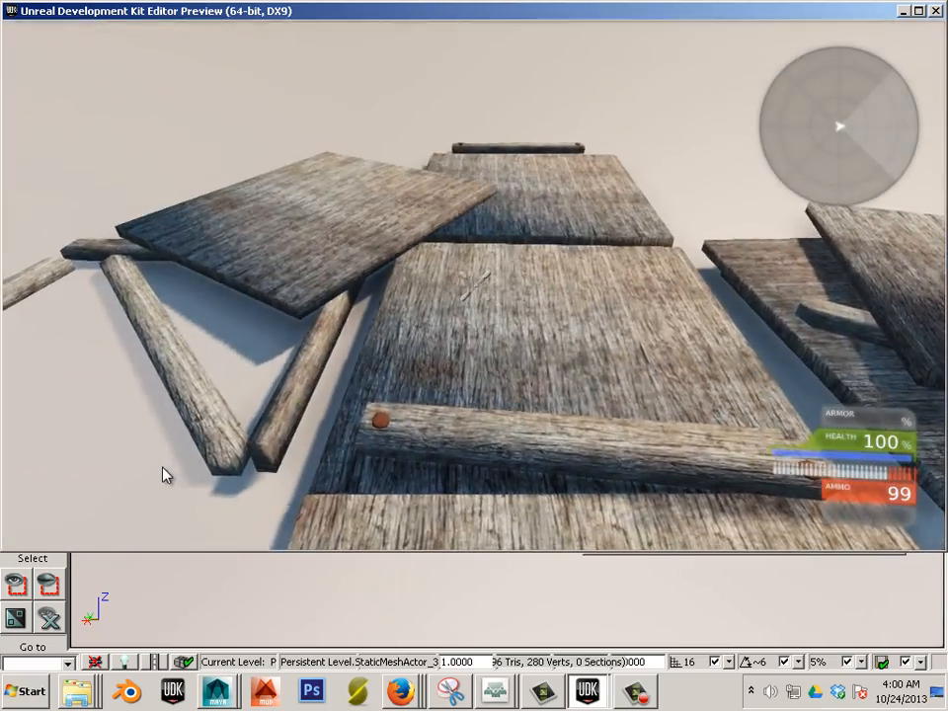
key(s)
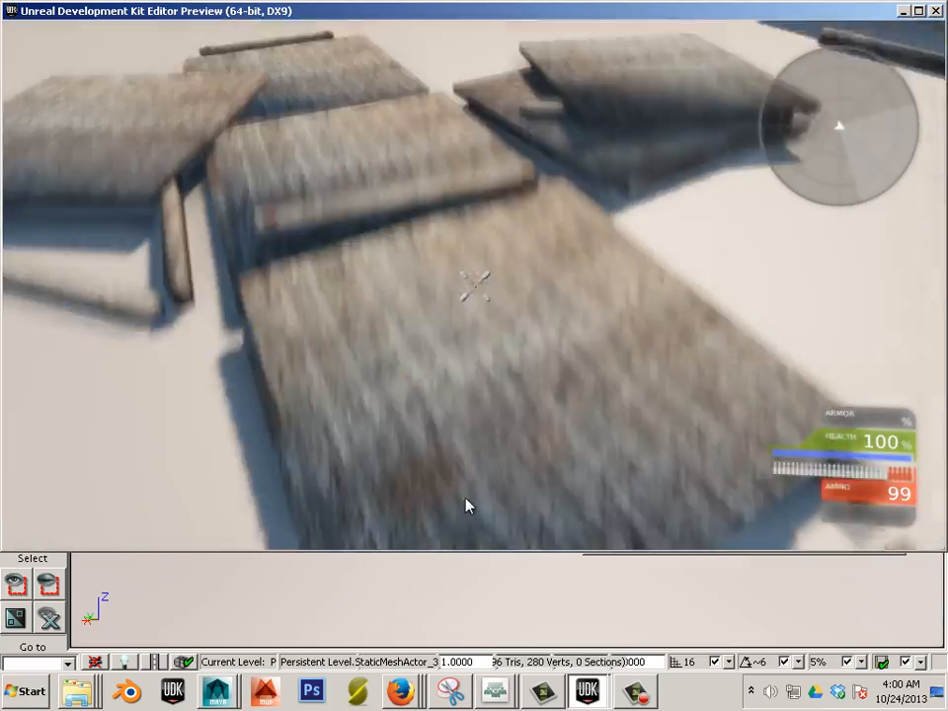
key(w)
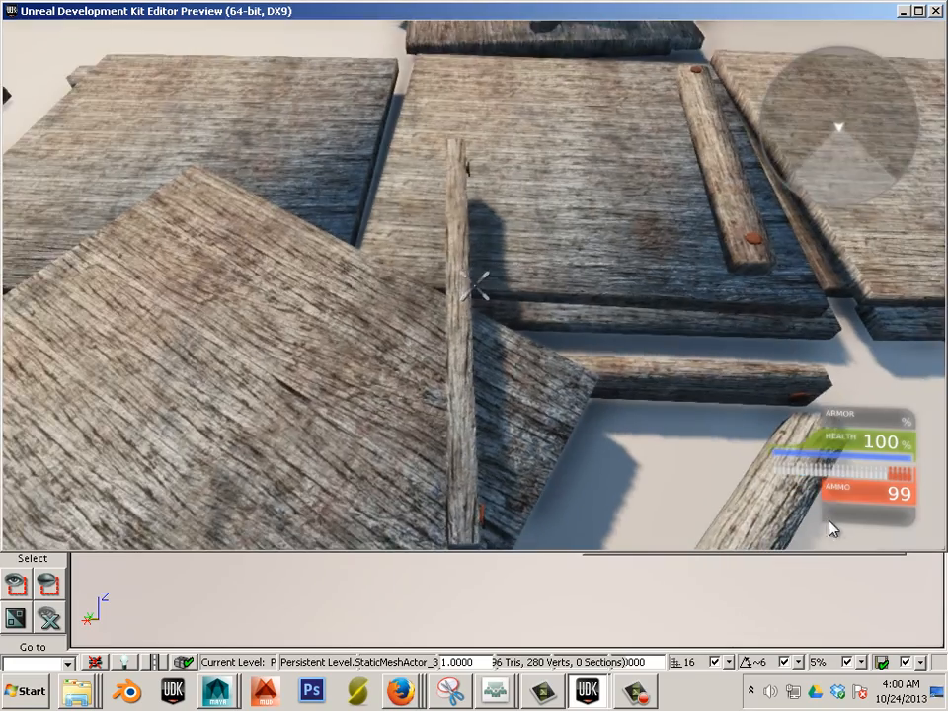
key(s)
right_drag(831, 530, 465, 559)
key(w)
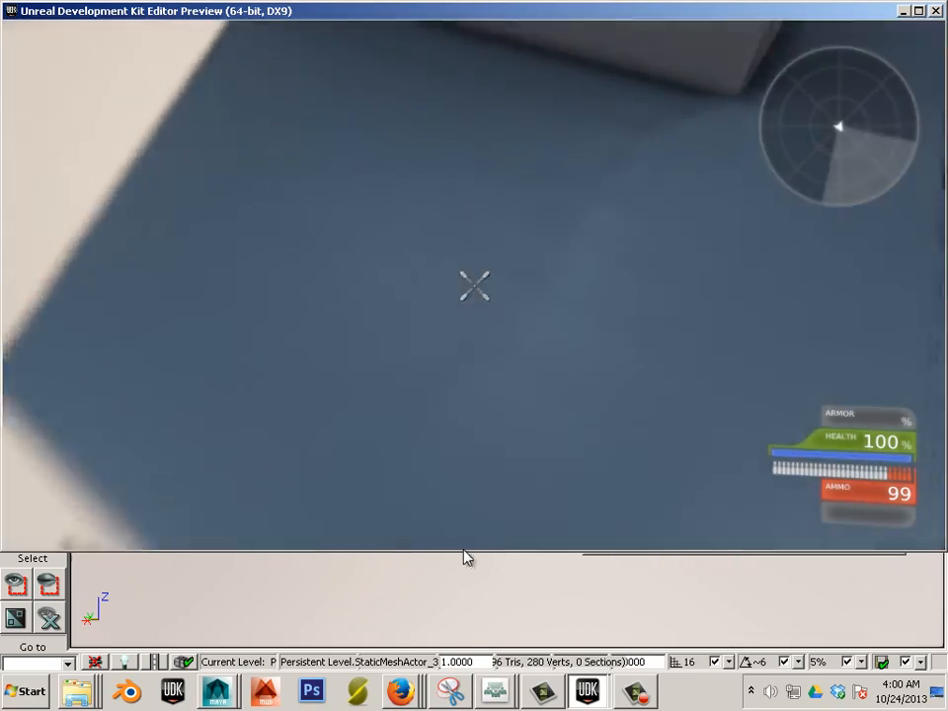
key(w)
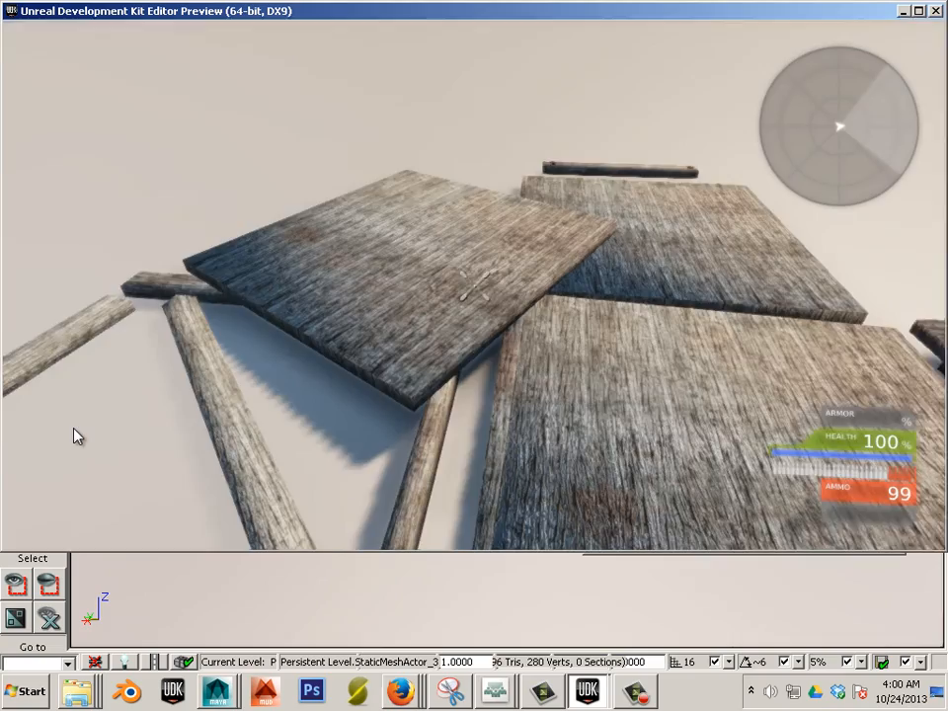
right_drag(74, 429, 423, 294)
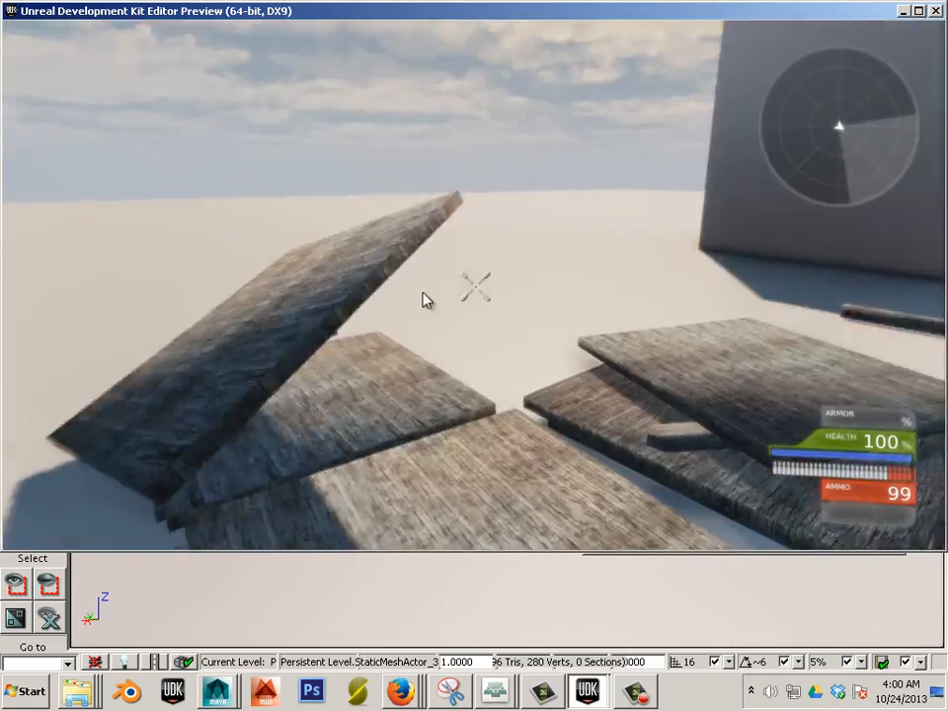
key(w)
right_drag(412, 354, 476, 479)
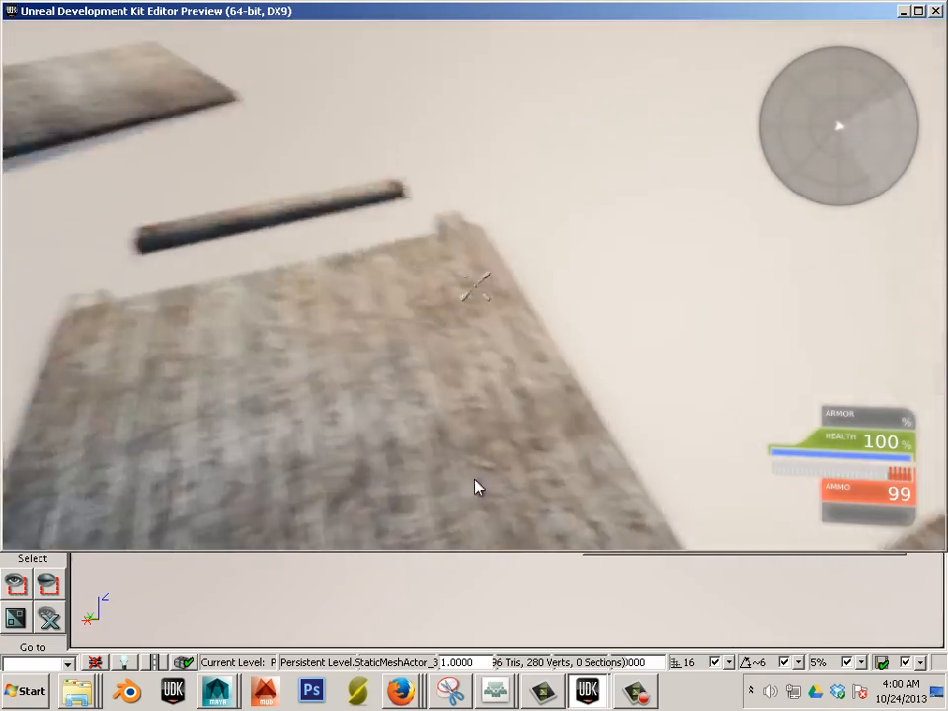
key(w)
right_drag(826, 166, 509, 396)
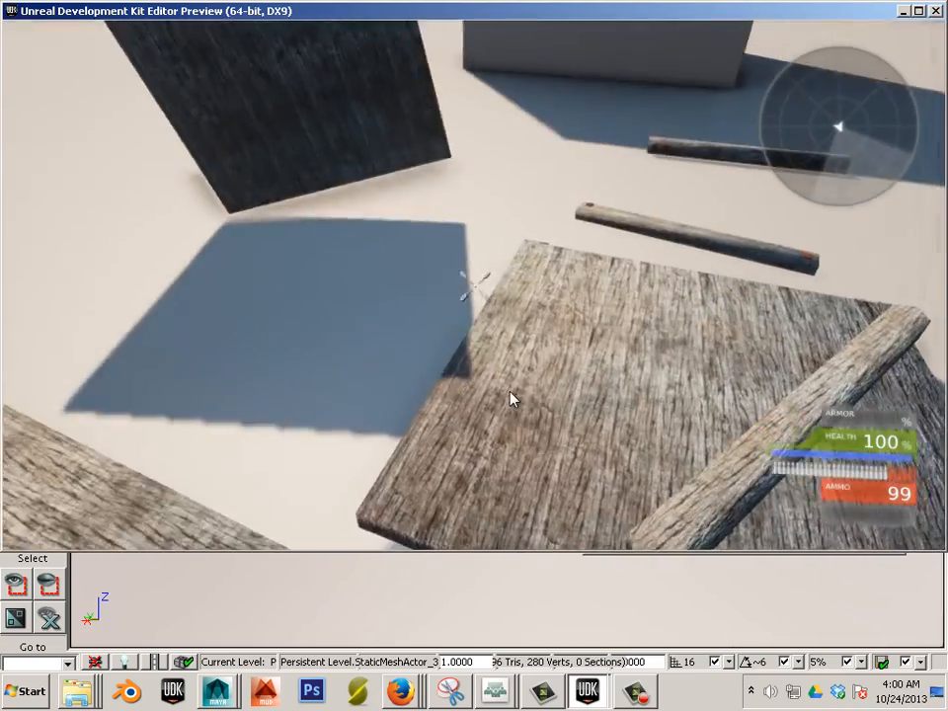
right_drag(550, 427, 620, 96)
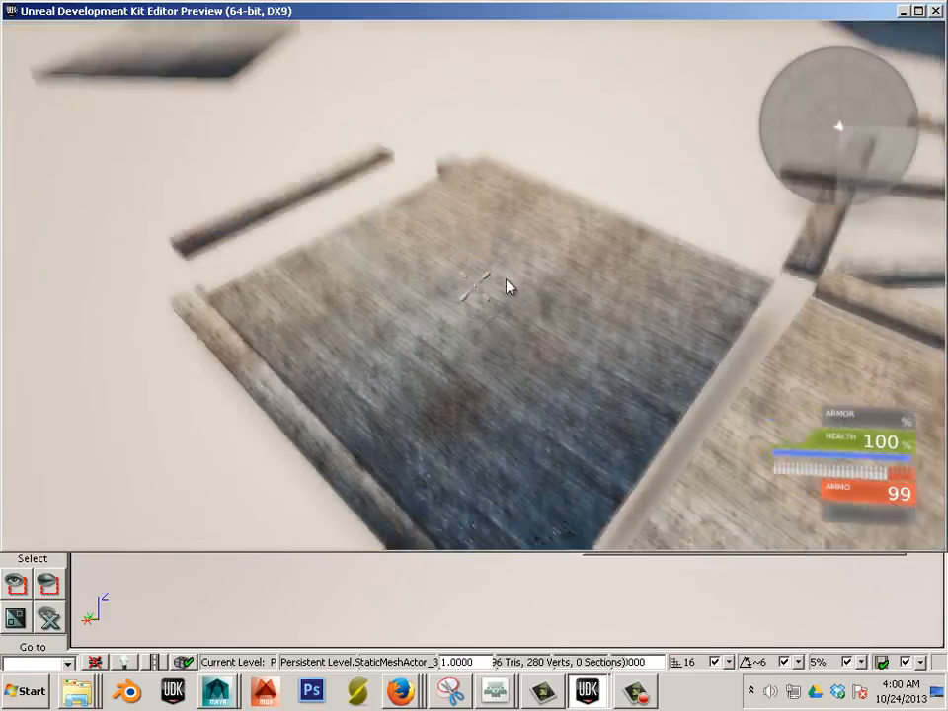
right_drag(506, 282, 4, 124)
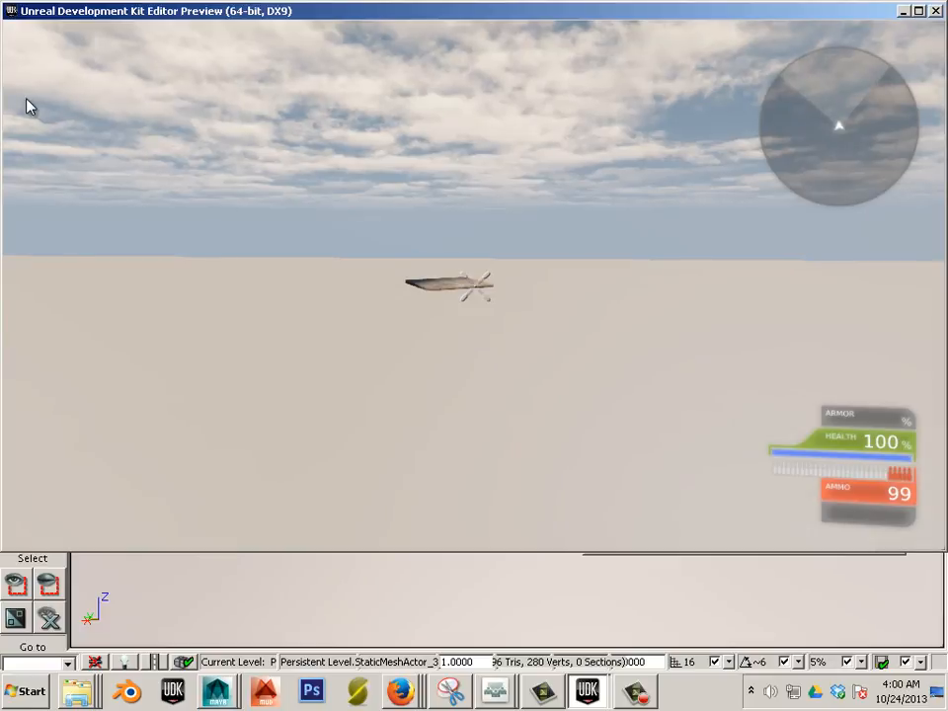
key(Escape)
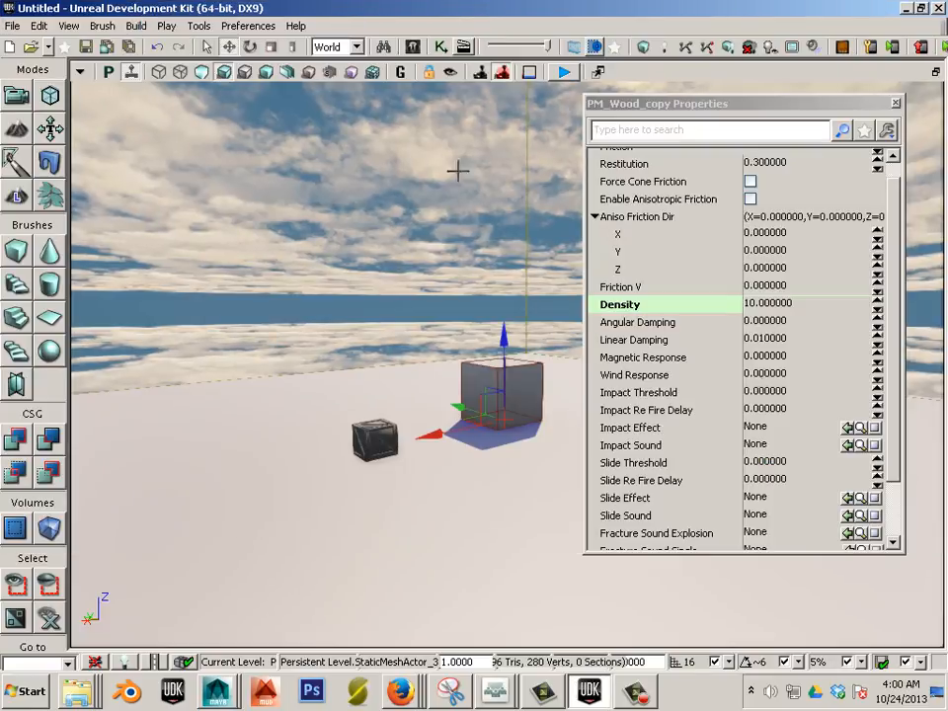
- Set PM_Wood_copy's Density to 5
click(773, 305)
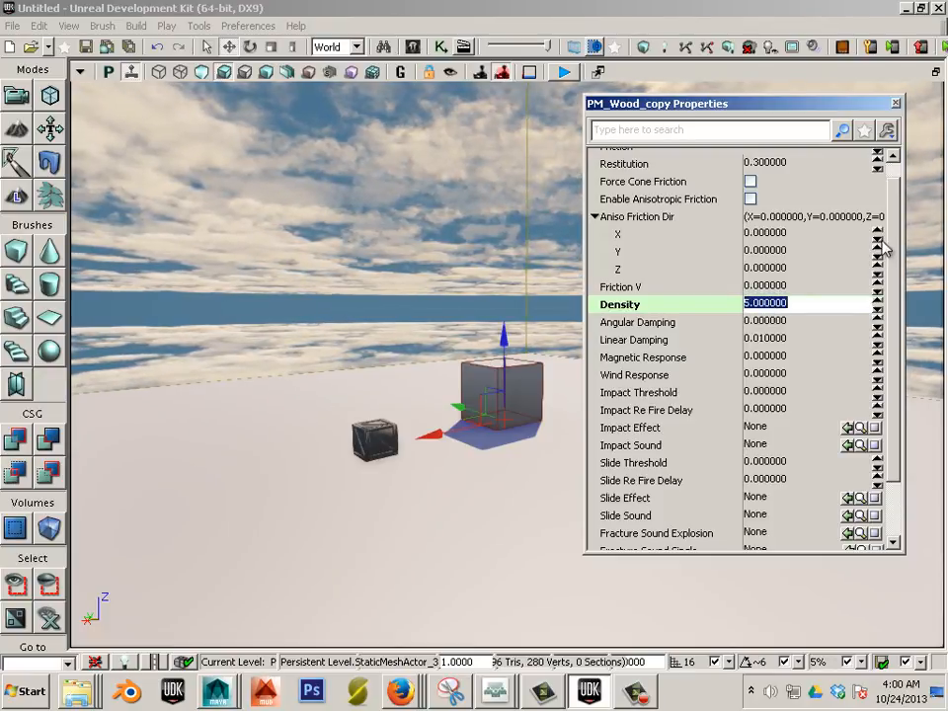
- Close the PM_Wood_copy properties, play the level from the floor in front of the crate, and shoot the crate once
click(895, 103)
right_click(402, 536)
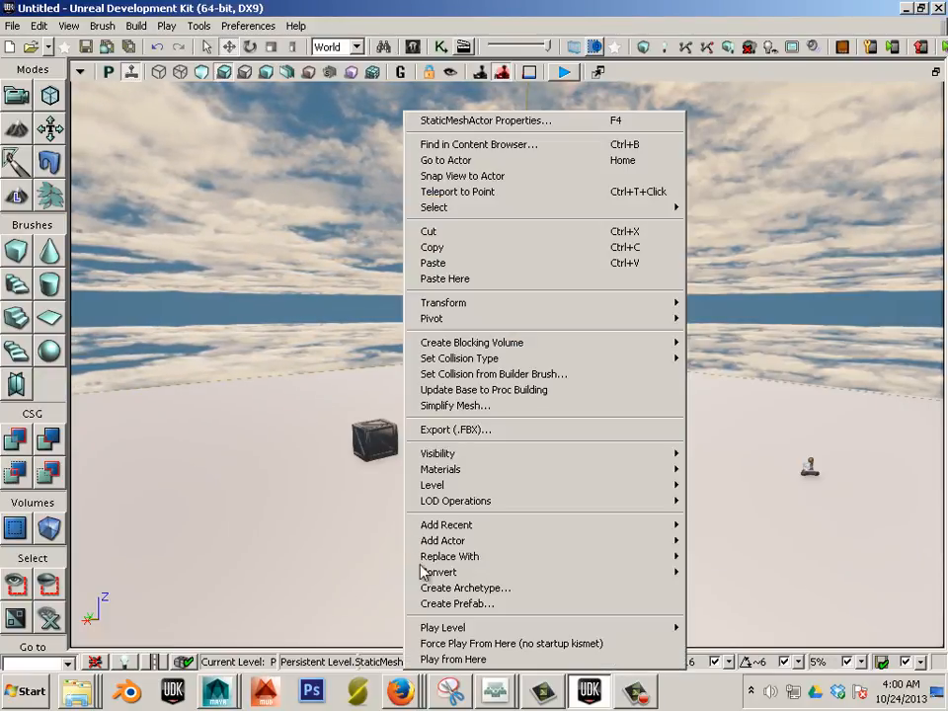
click(464, 659)
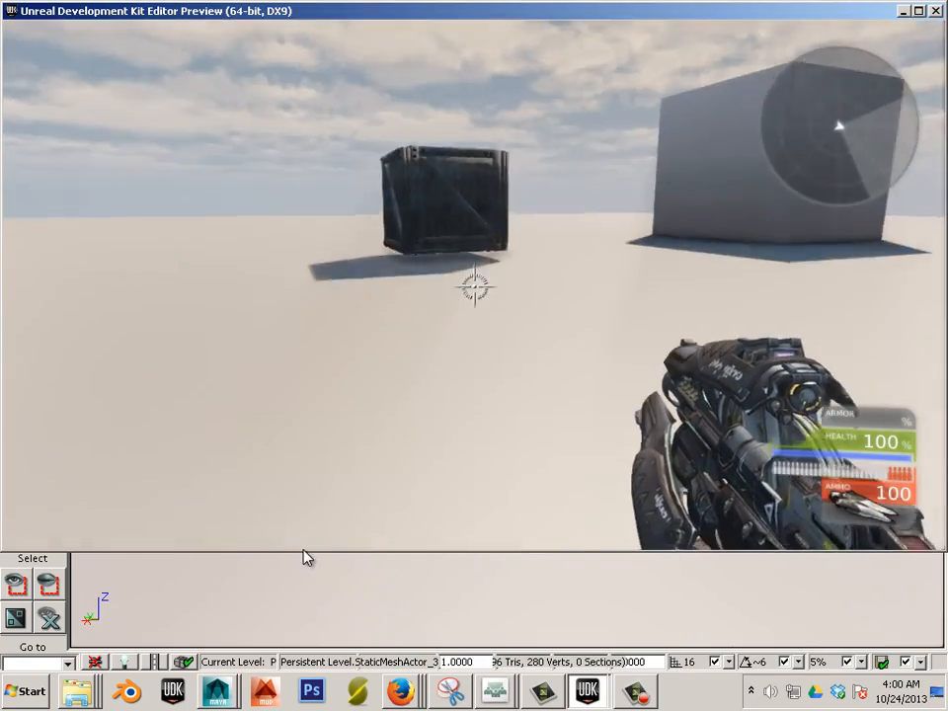
key(w)
click(286, 543)
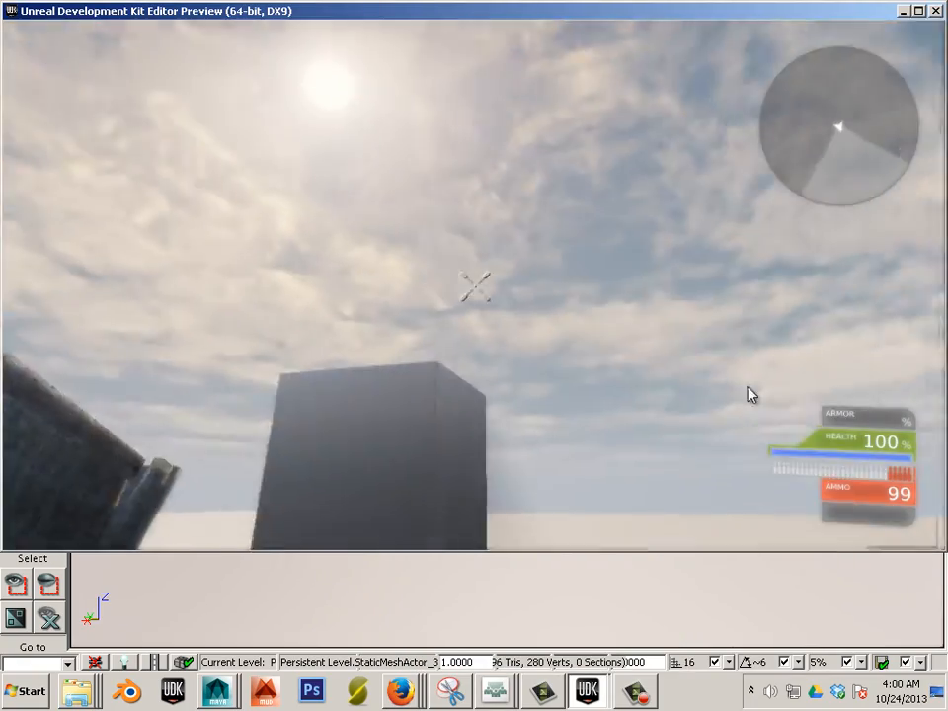
- Walk up to and through the scattered boards to examine how they break apart and settle, and end the play session
key(w)
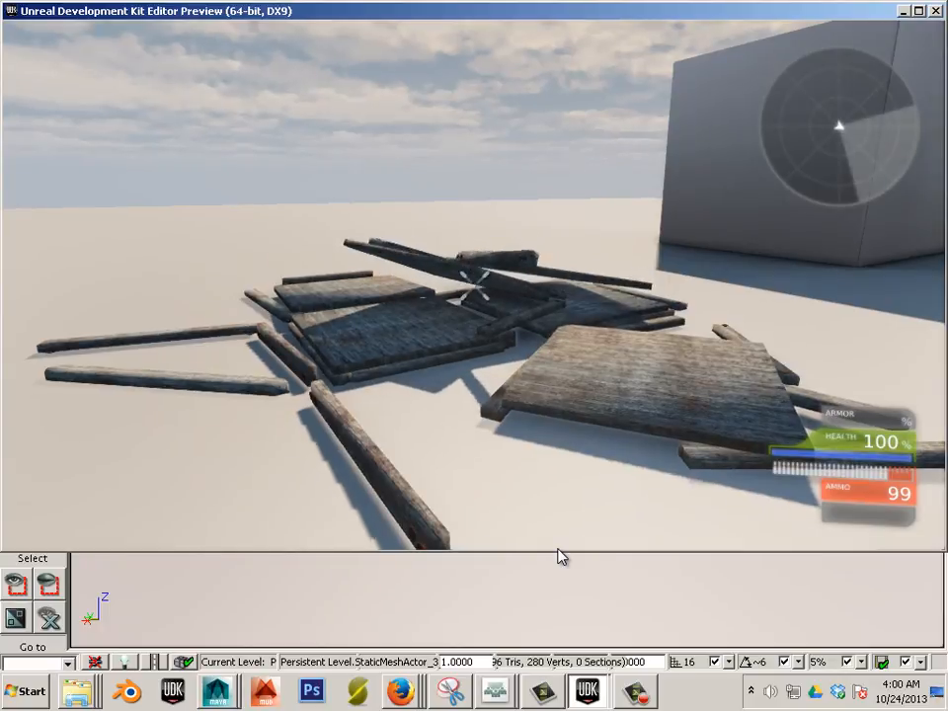
key(w)
key(w)
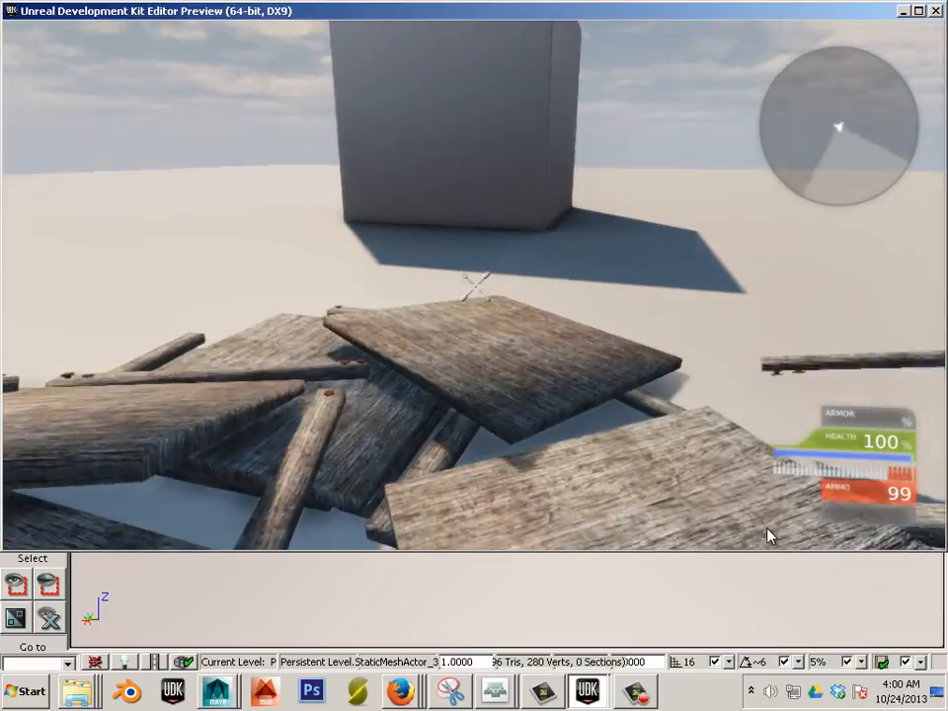
key(Escape)
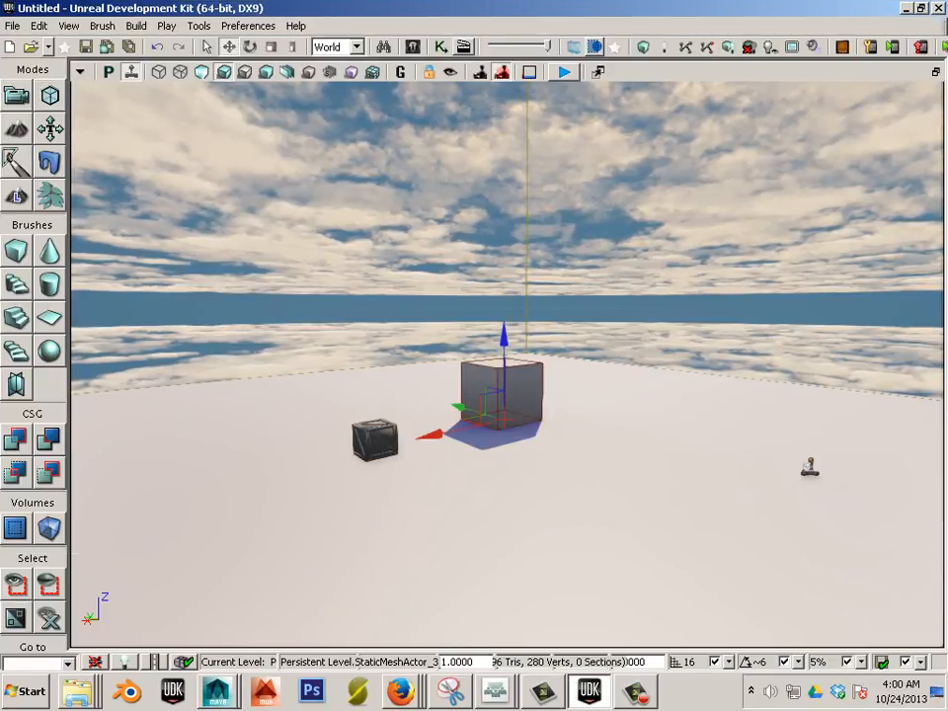